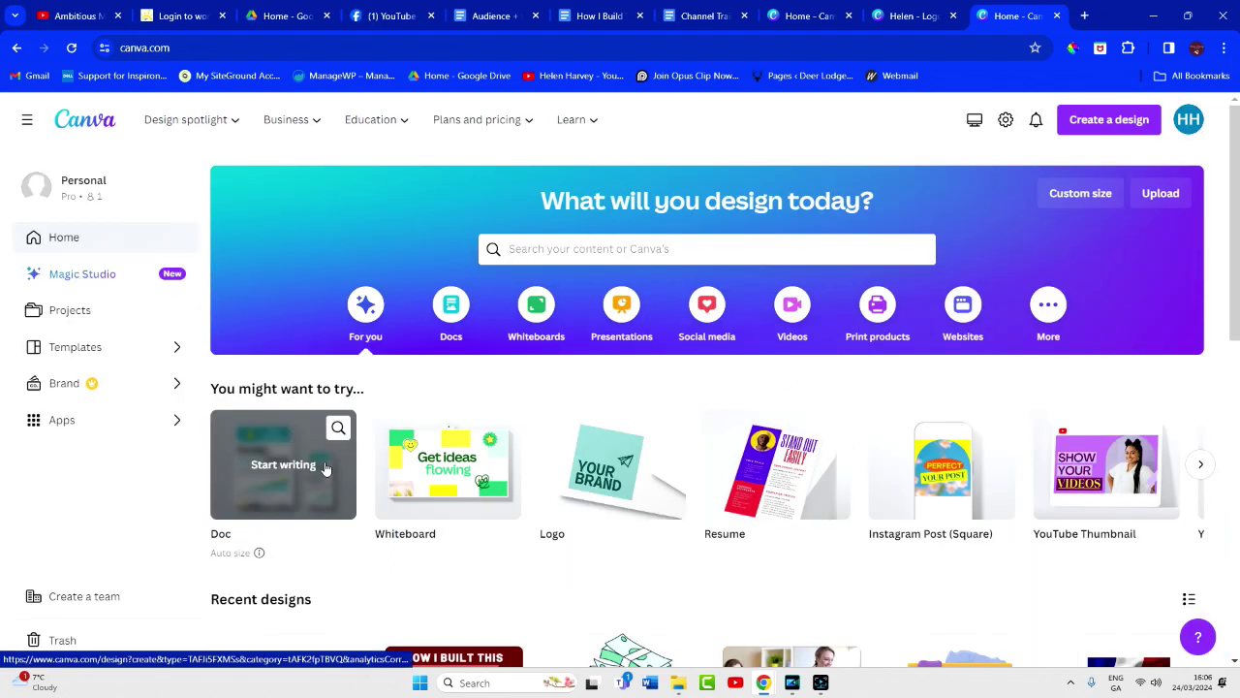
Search the design types for "logo" and create a blank 500 × 500 px Logo design.
left_click(1130, 131)
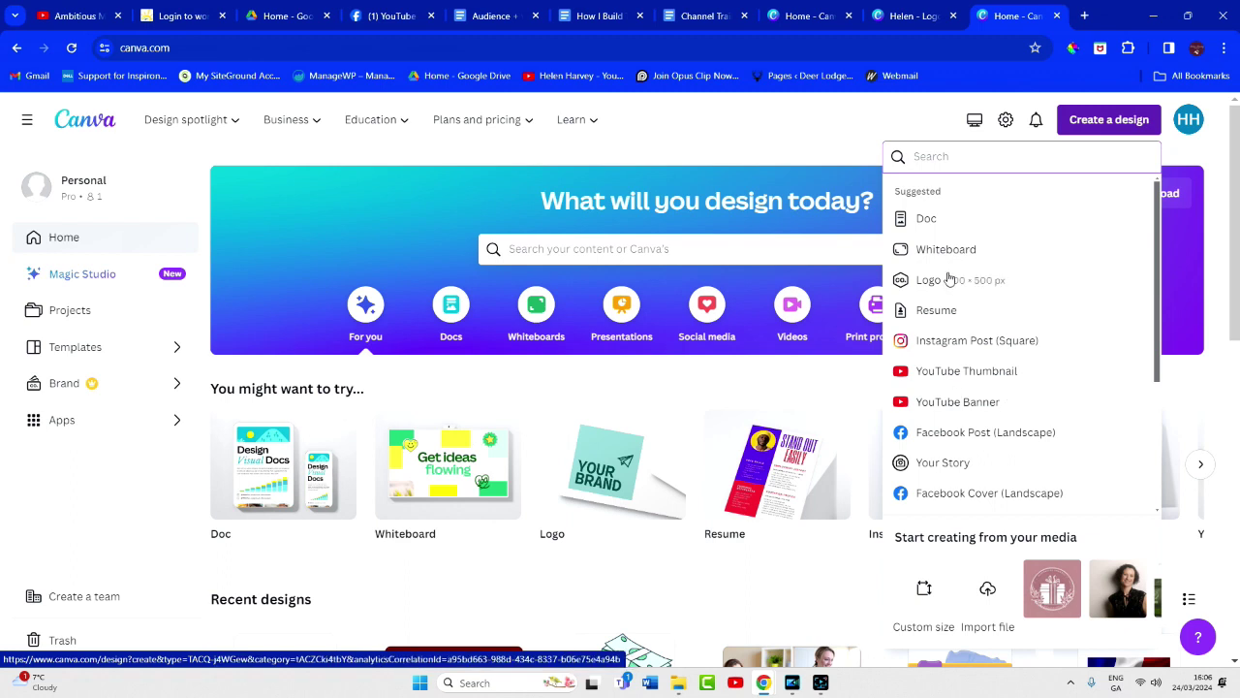
left_click(967, 158)
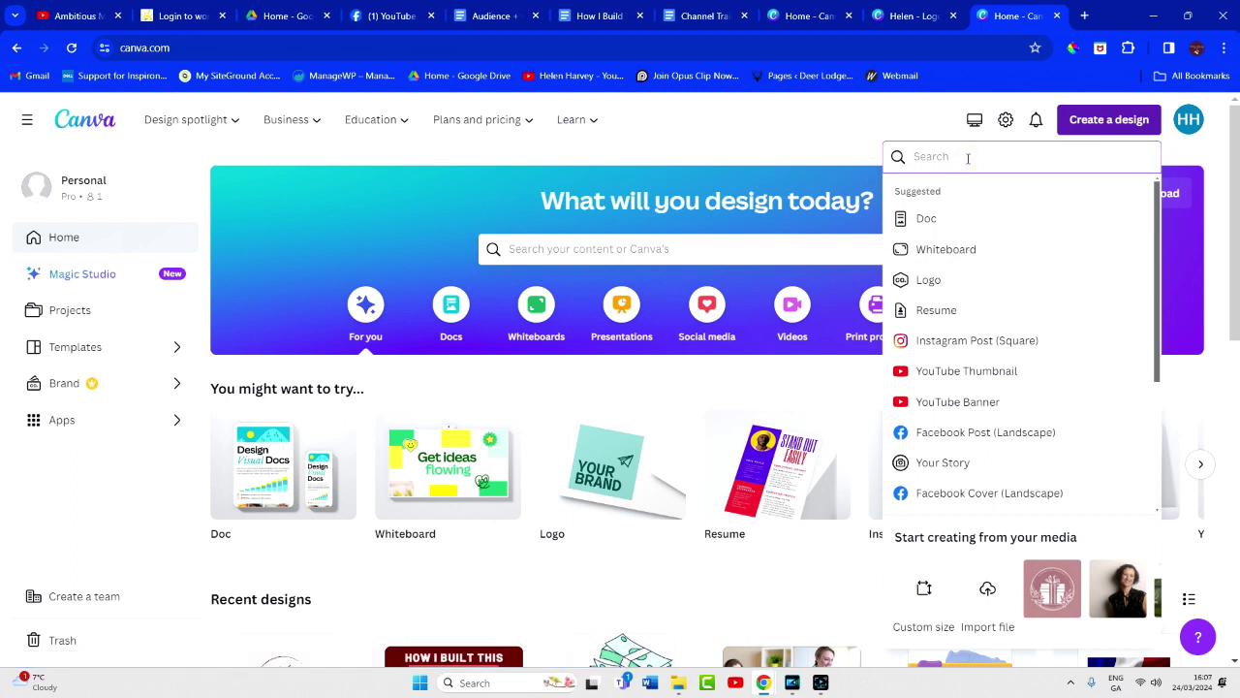
type("logo")
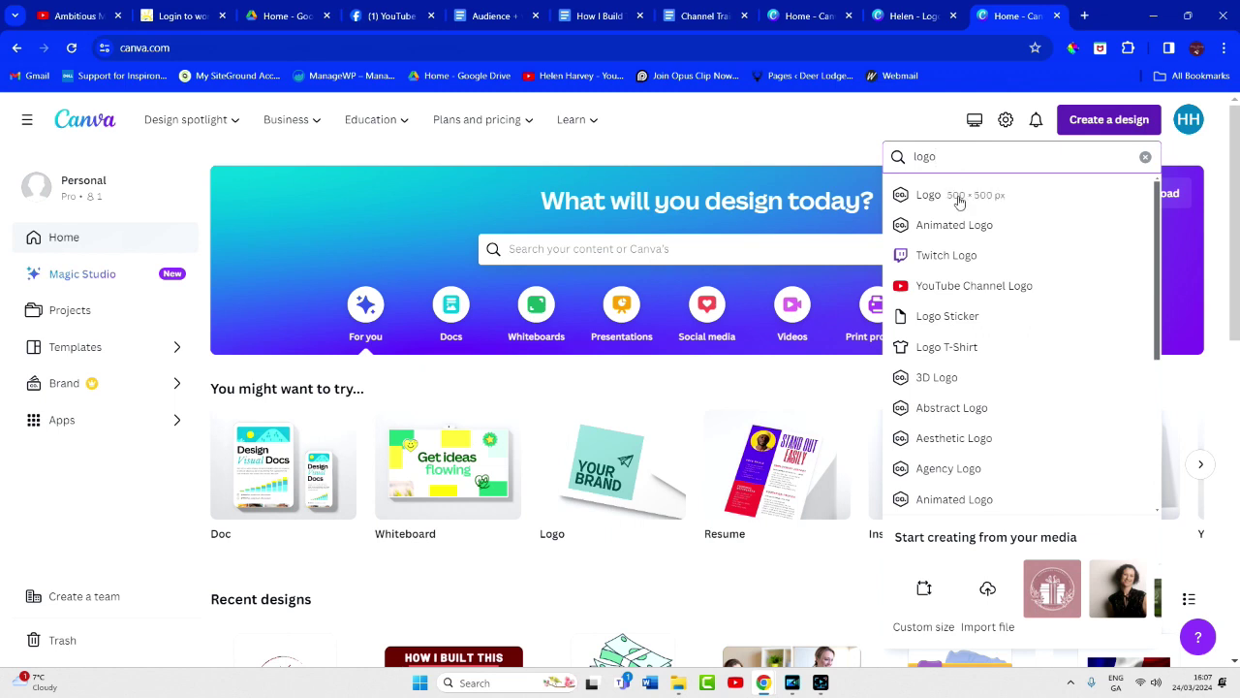
left_click(956, 197)
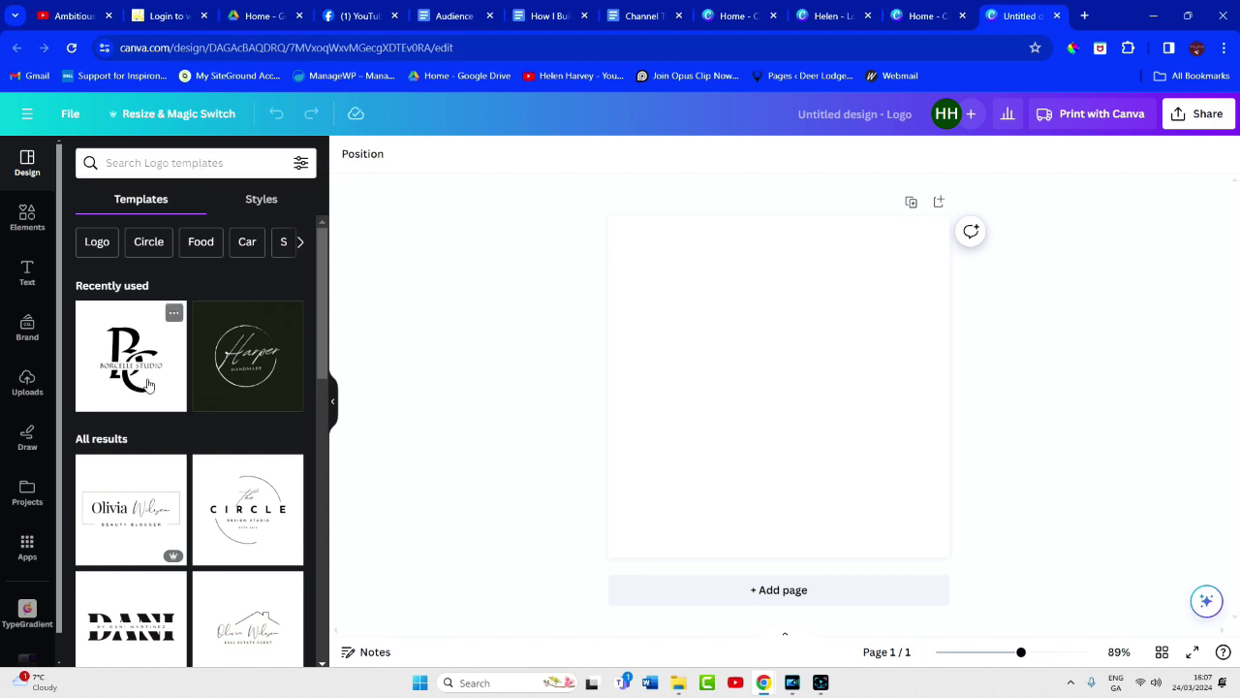
Browse the suggested logo templates to compare the available monogram, minimalist and script styles.
scroll(156, 380, "down", 5)
scroll(158, 387, "down", 4)
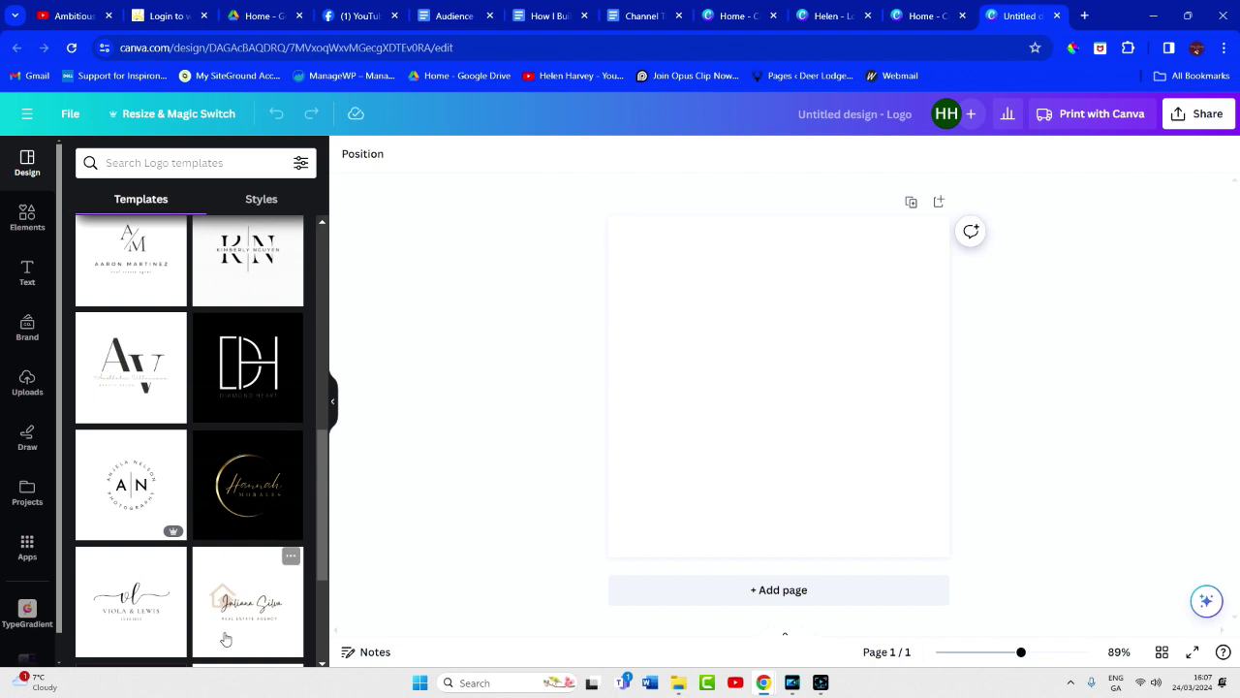
scroll(193, 562, "down", 2)
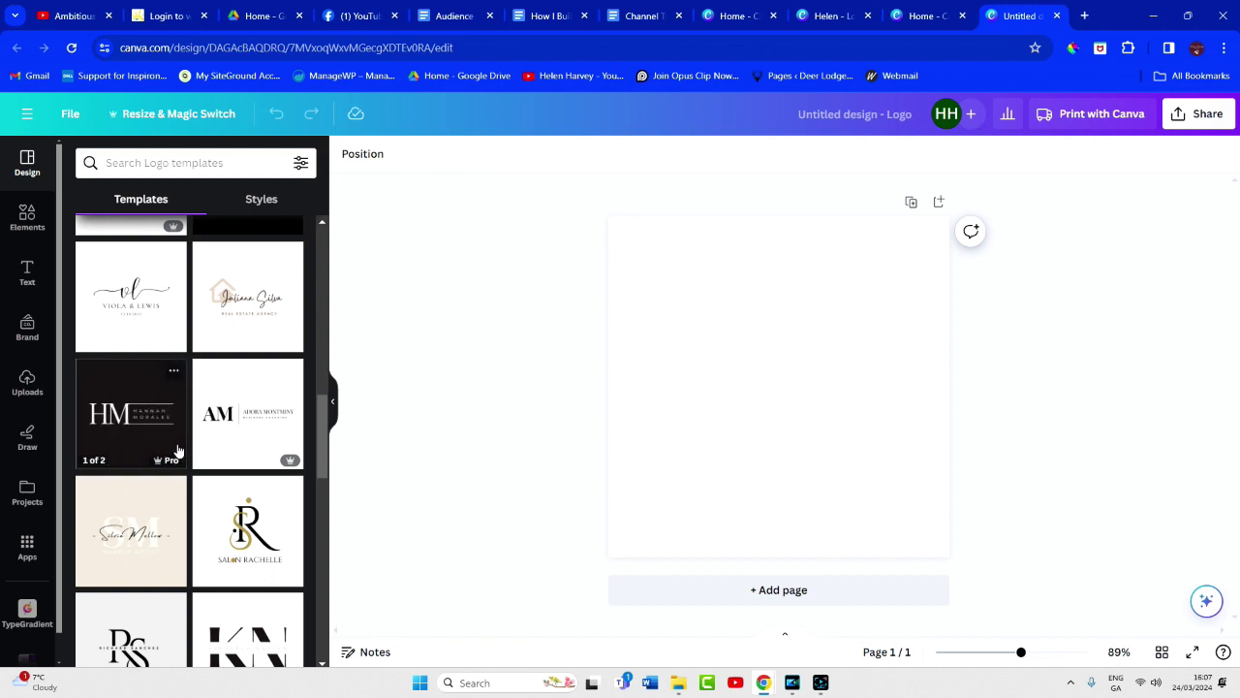
scroll(177, 450, "up", 2)
scroll(177, 450, "up", 2)
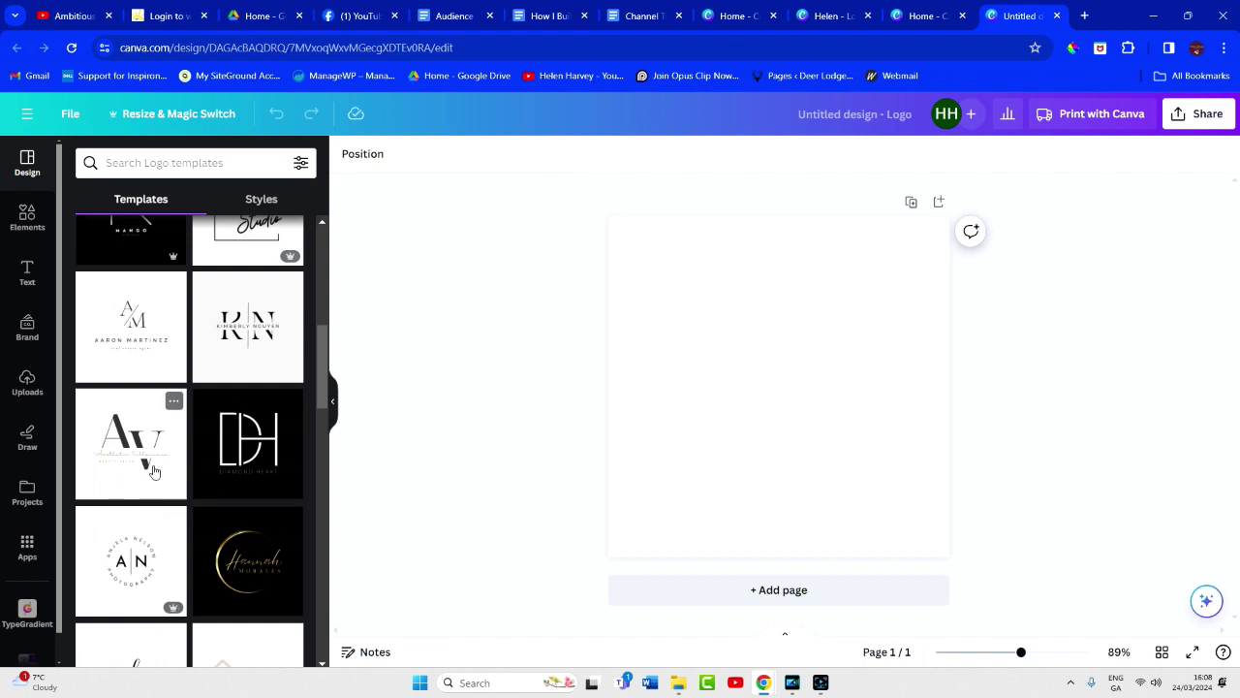
mouse_move(175, 612)
scroll(231, 463, "up", 2)
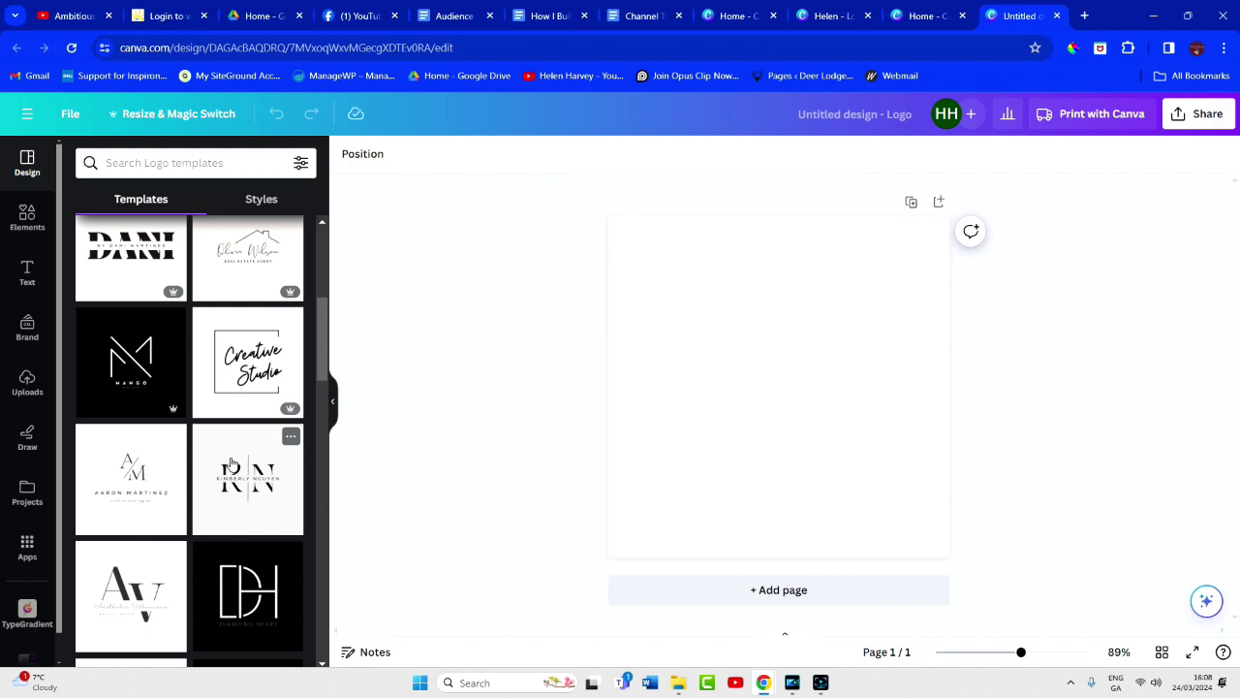
scroll(231, 463, "up", 1)
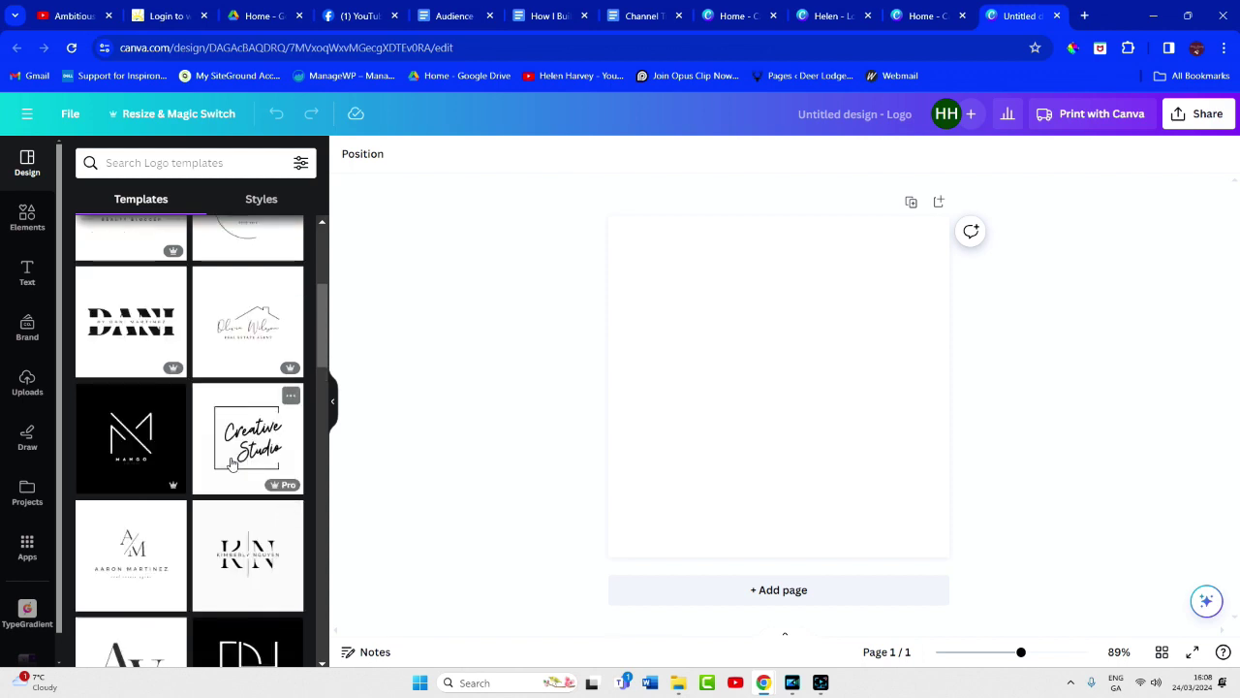
scroll(231, 463, "up", 1)
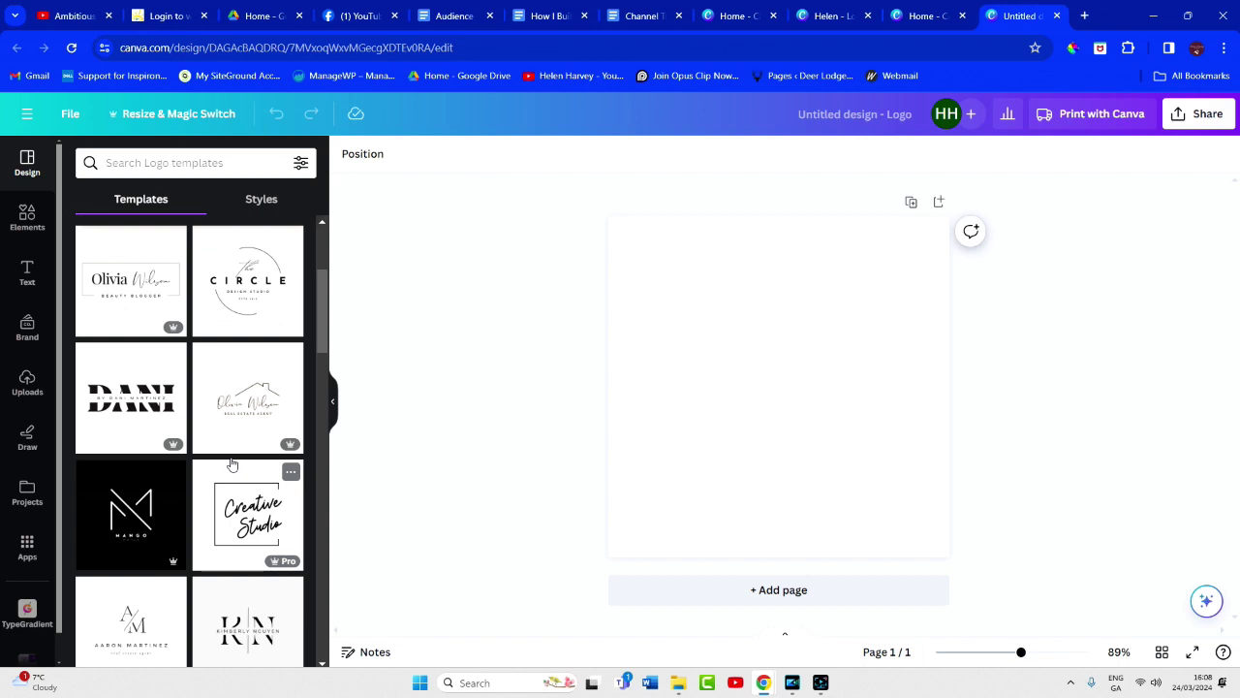
Search the logo templates for "homemade gifts" and look through the matching designs.
left_click(189, 162)
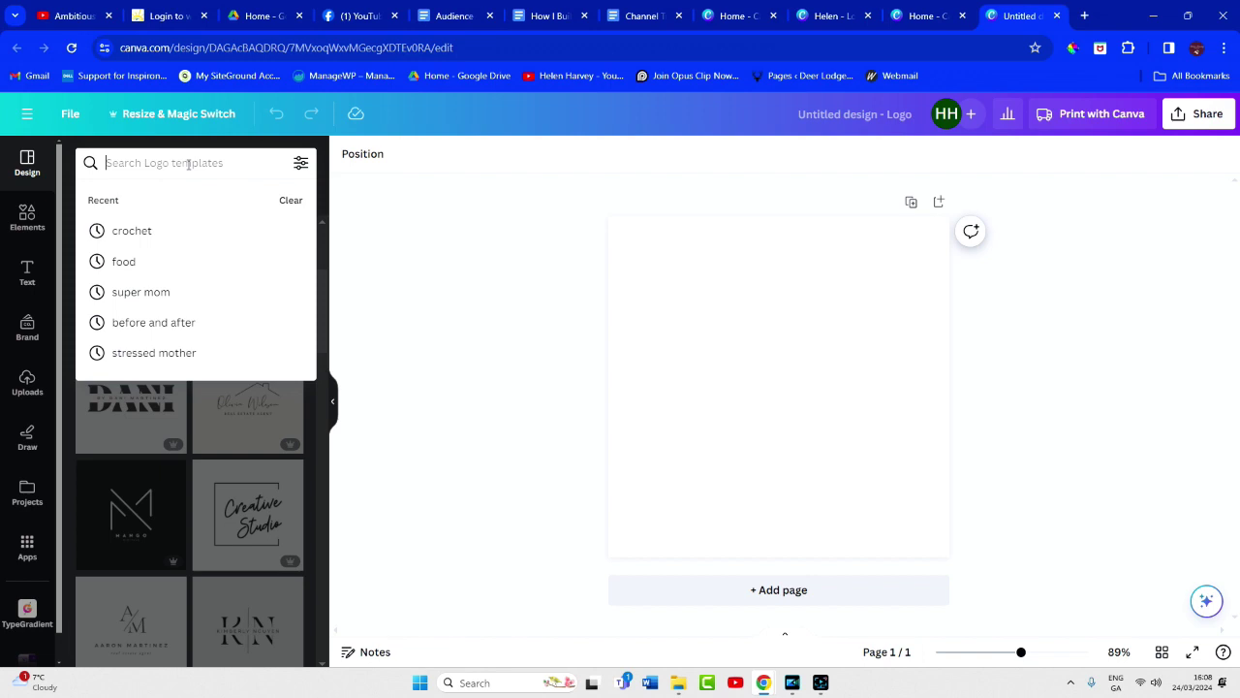
type("homemade gifts")
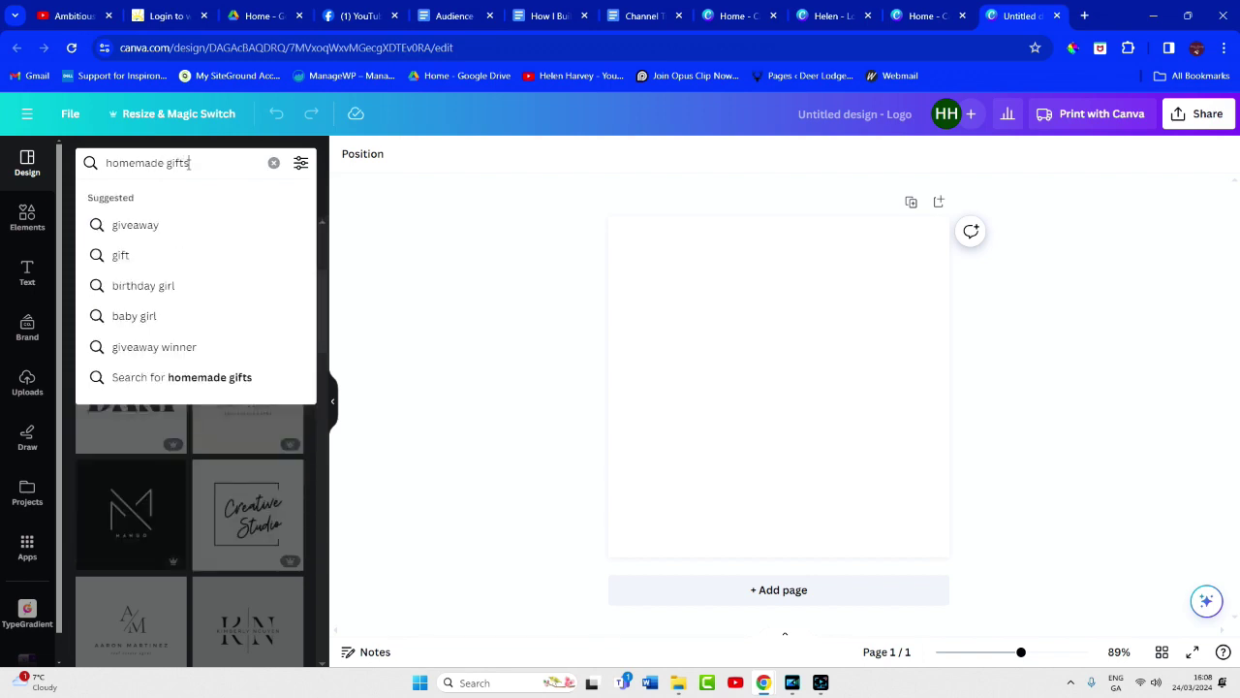
key("Return")
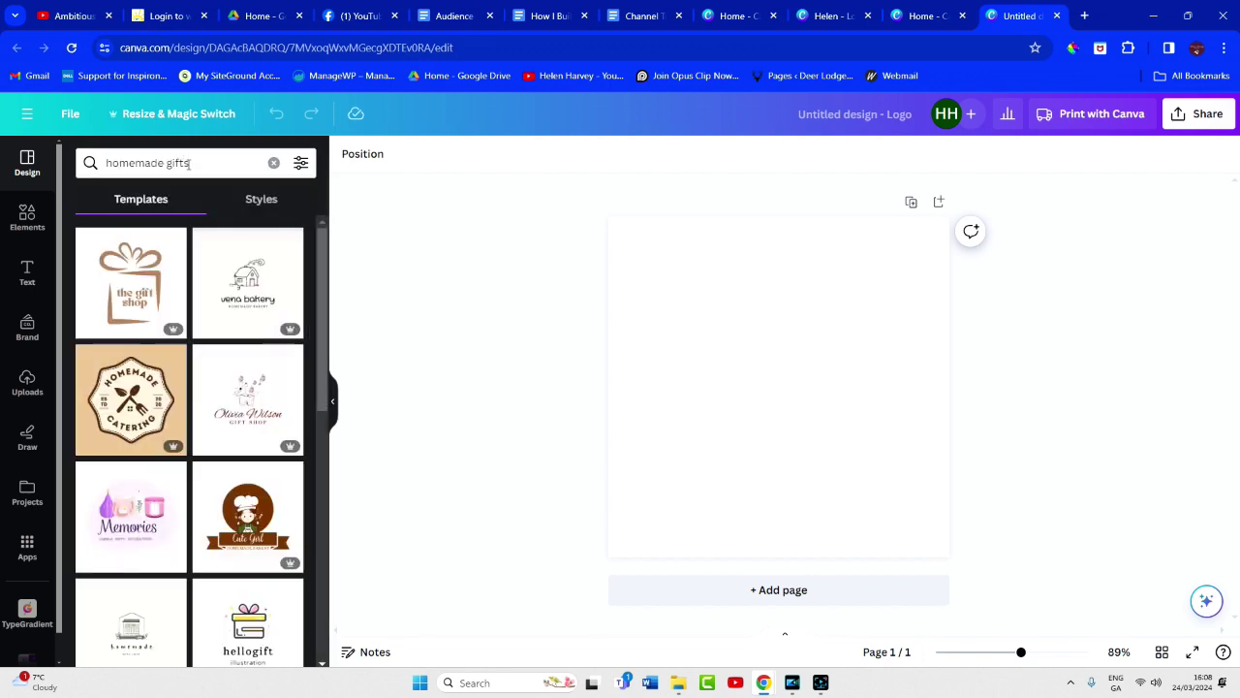
scroll(169, 451, "down", 3)
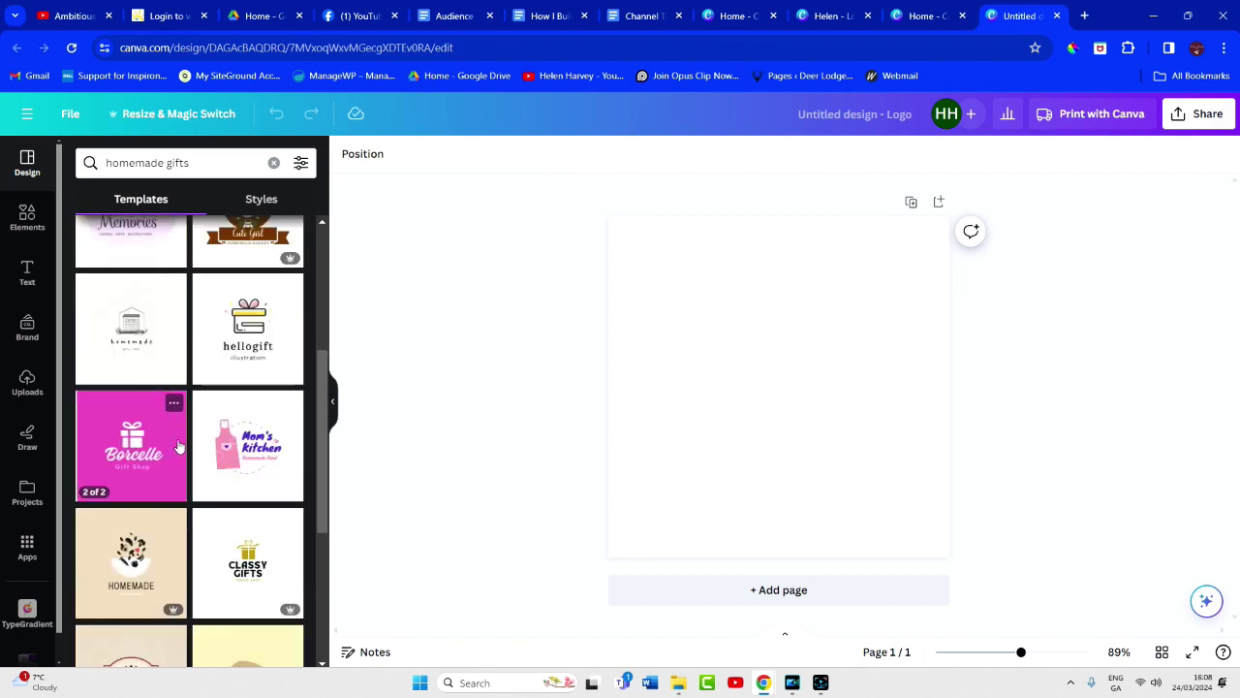
scroll(178, 446, "down", 3)
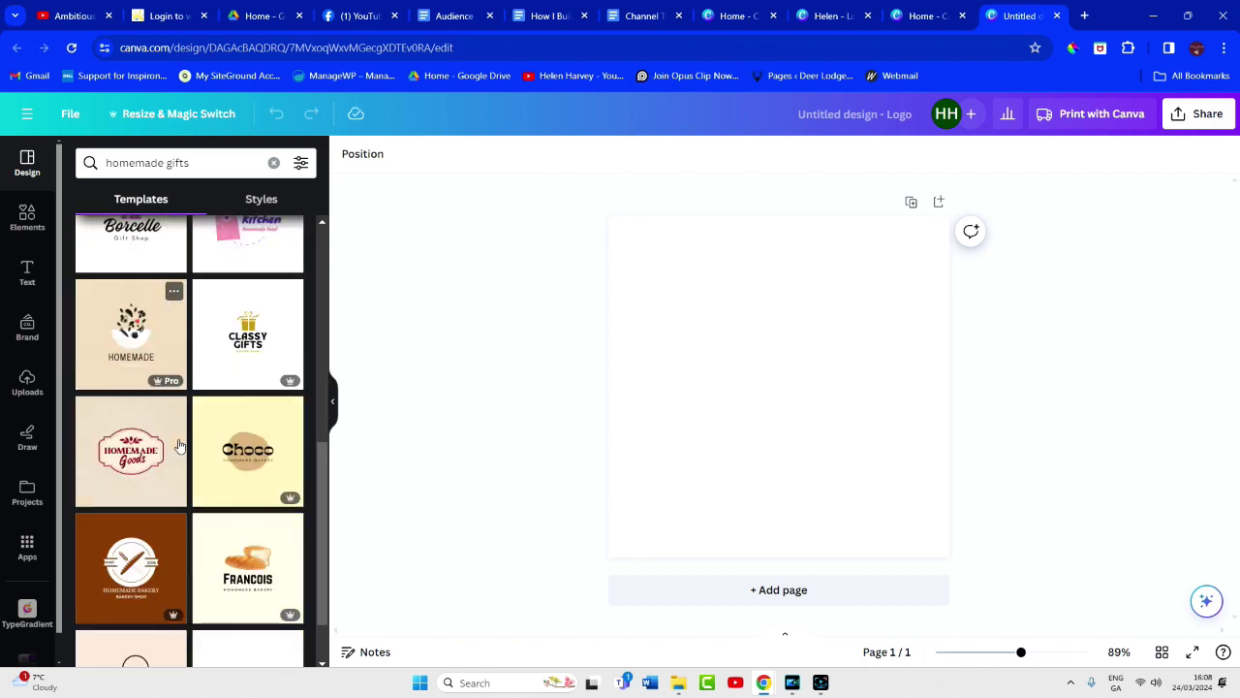
scroll(178, 445, "down", 10)
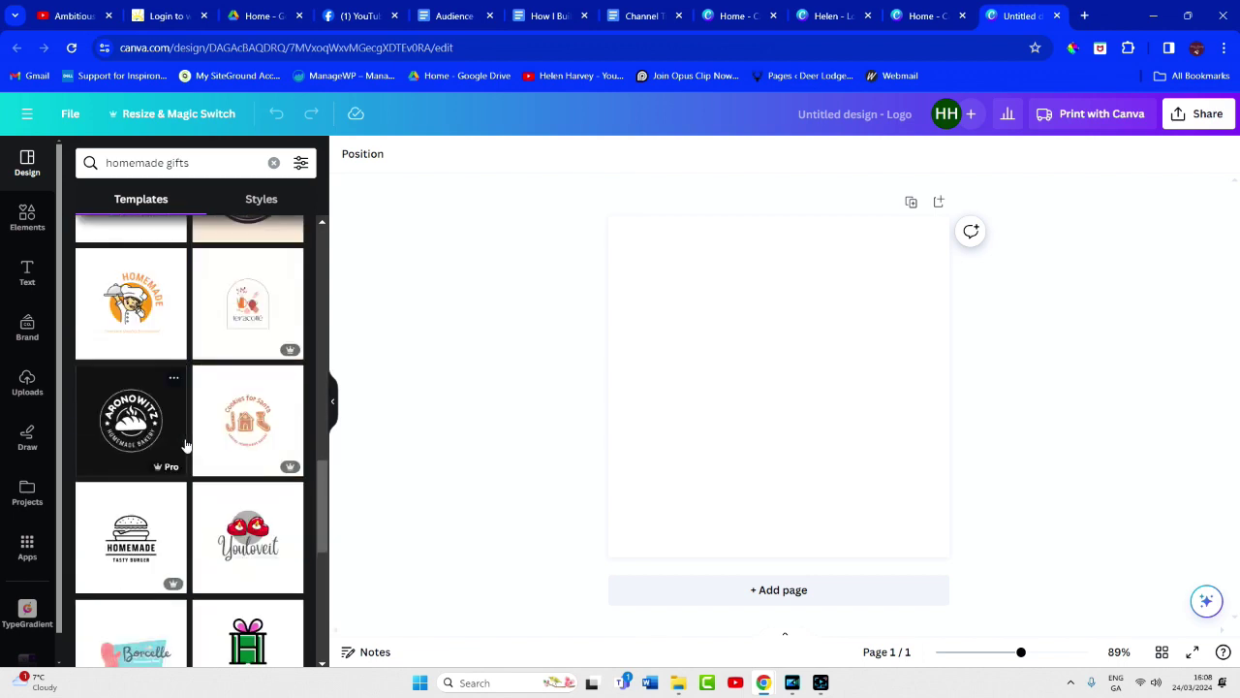
Search the templates for "crafts" and apply the grey Salford Craft floral wreath logo to the page.
left_click(190, 163)
left_click_drag(190, 163, 39, 167)
type("crafts")
key("Return")
scroll(137, 451, "down", 3)
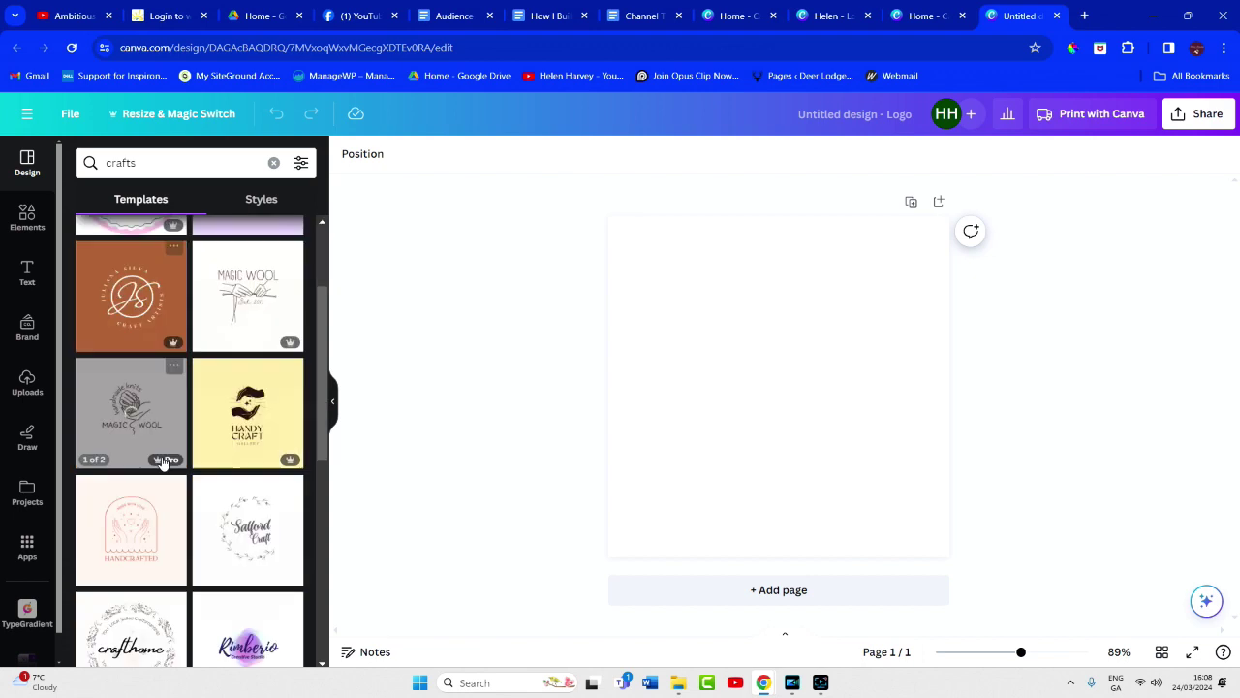
left_click(251, 540)
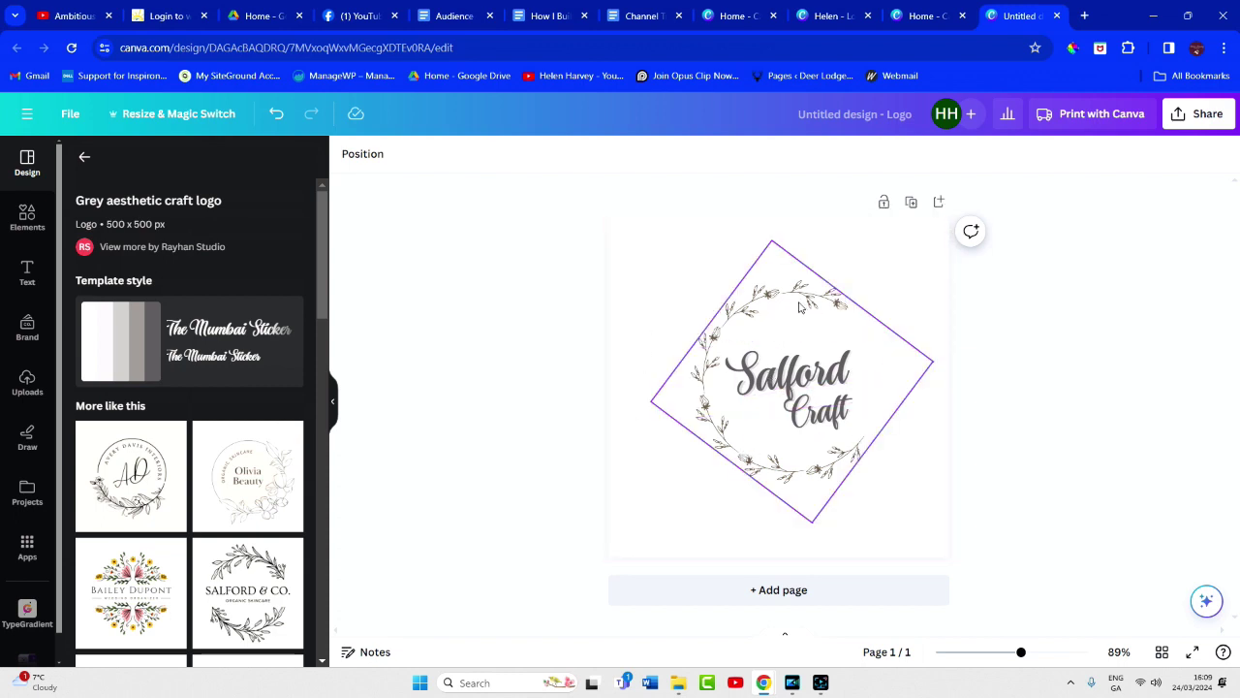
Replace the wreath logo's two text lines with "Helen's" and "Gifts".
left_click(810, 383)
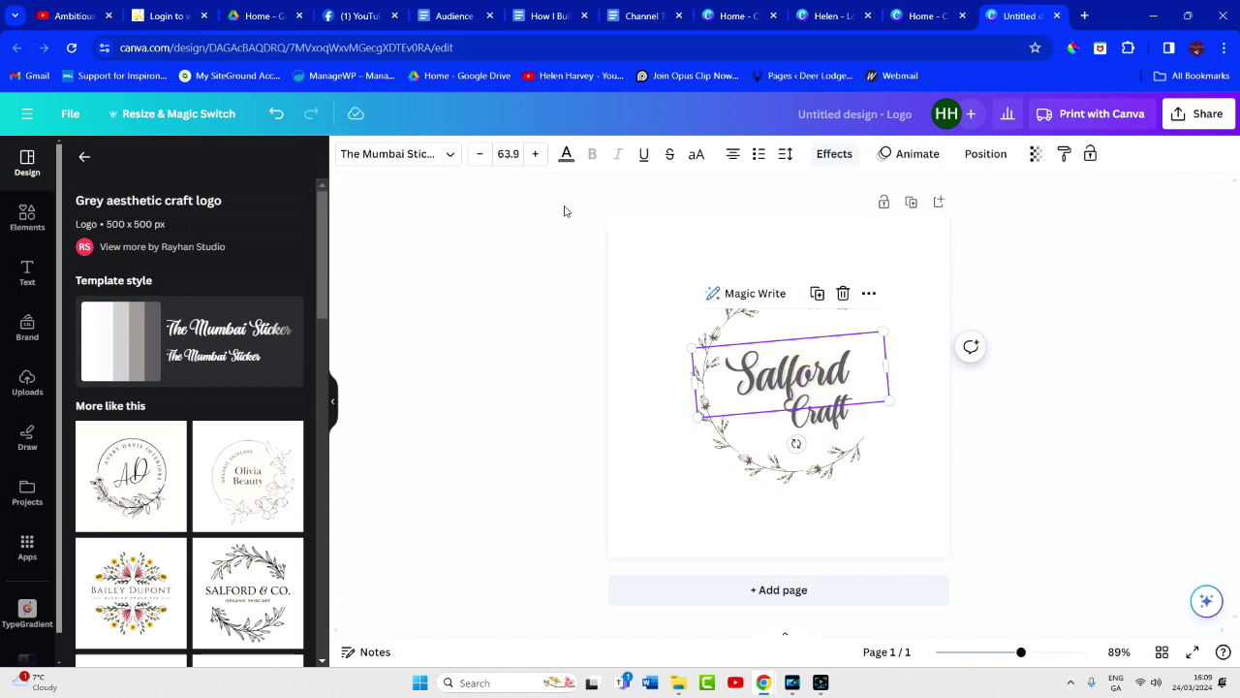
double_click(775, 377)
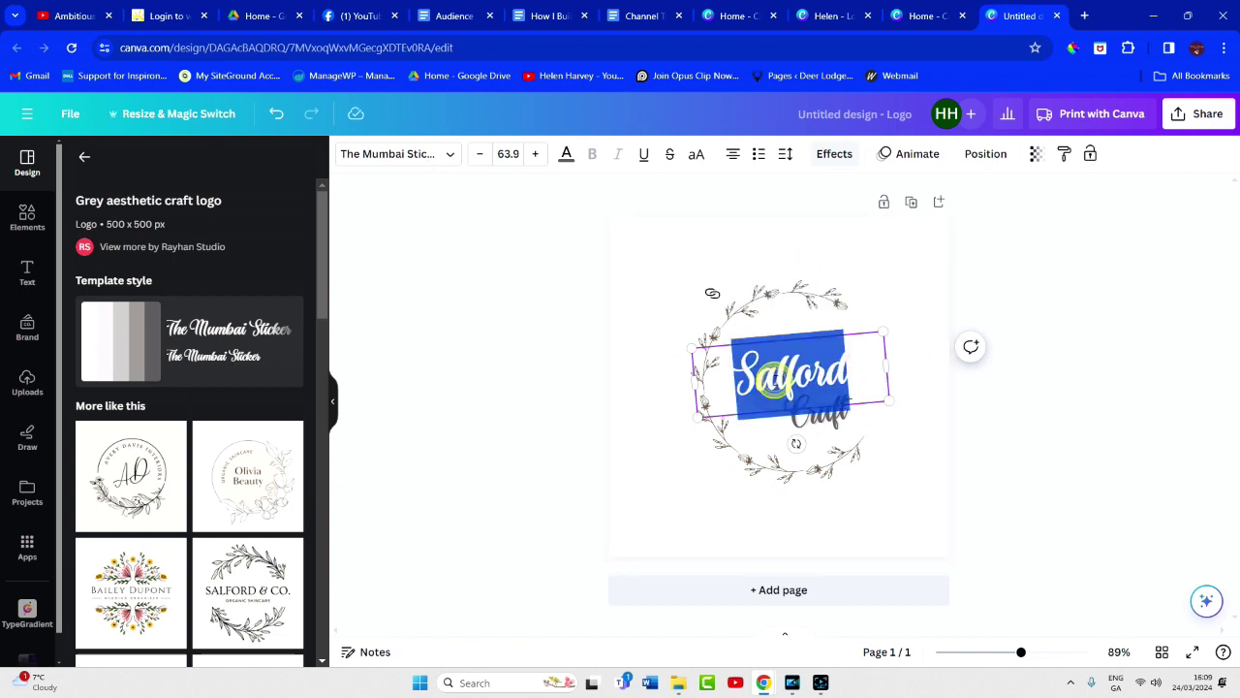
type("Helen#s")
key("BackSpace")
key("BackSpace")
type("'s")
double_click(820, 414)
type("Gifts")
left_click(1212, 508)
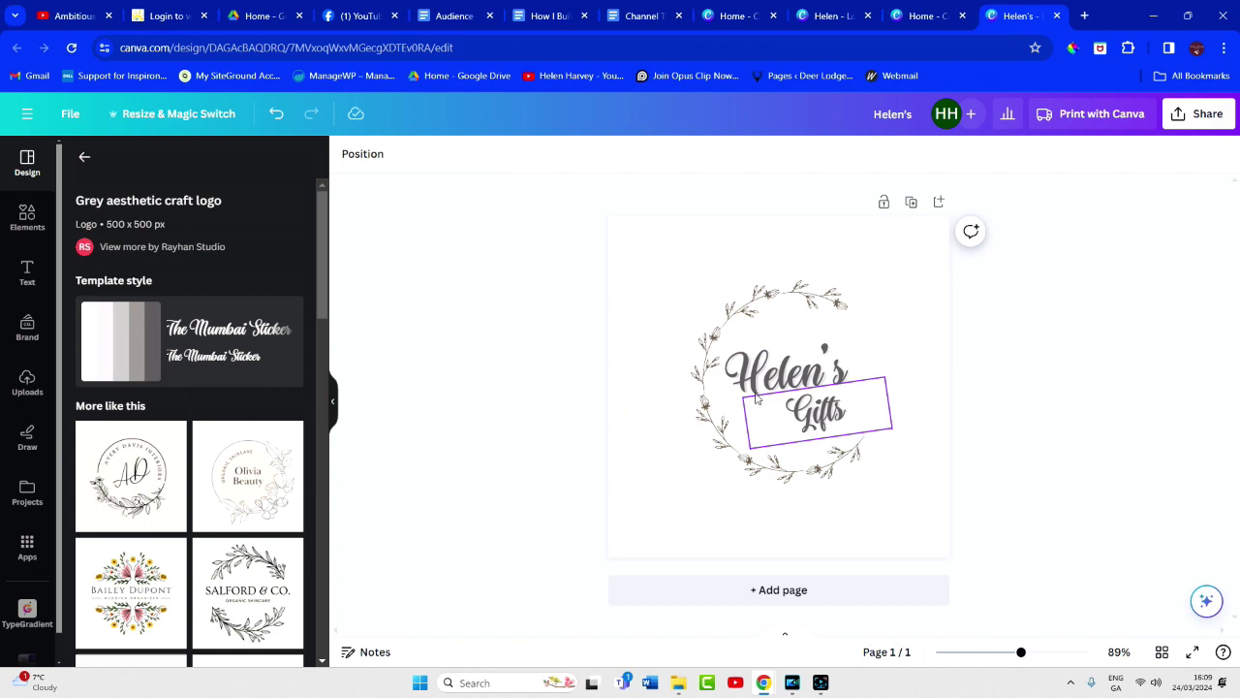
Recolour the floral wreath and both text lines of the logo with the dark red brand colour.
key("Tab")
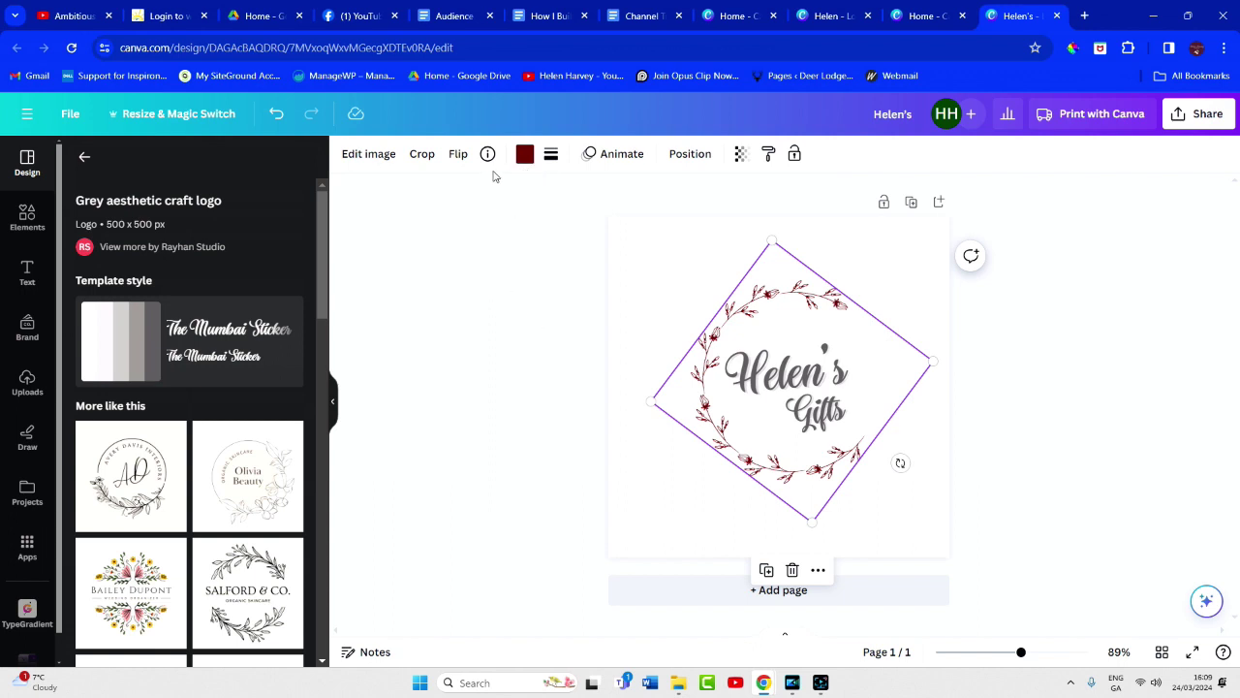
left_click(534, 227)
left_click(804, 417)
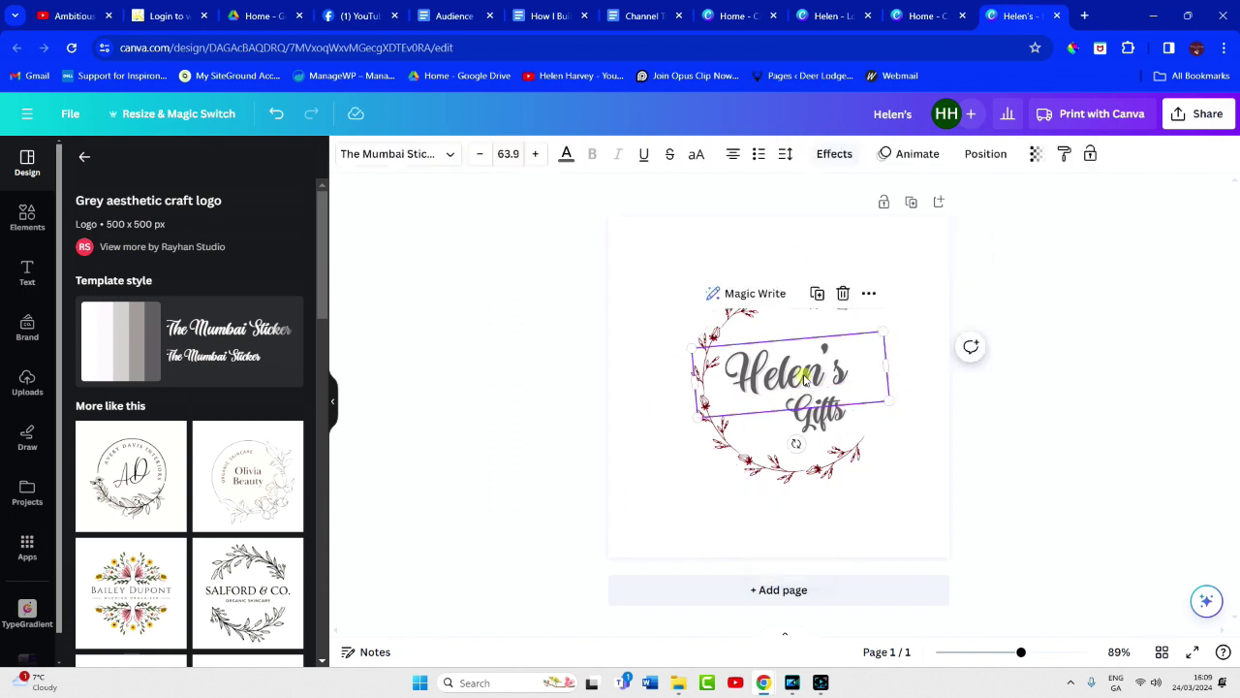
left_click(566, 153)
left_click(566, 153)
left_click(566, 153)
left_click(165, 243)
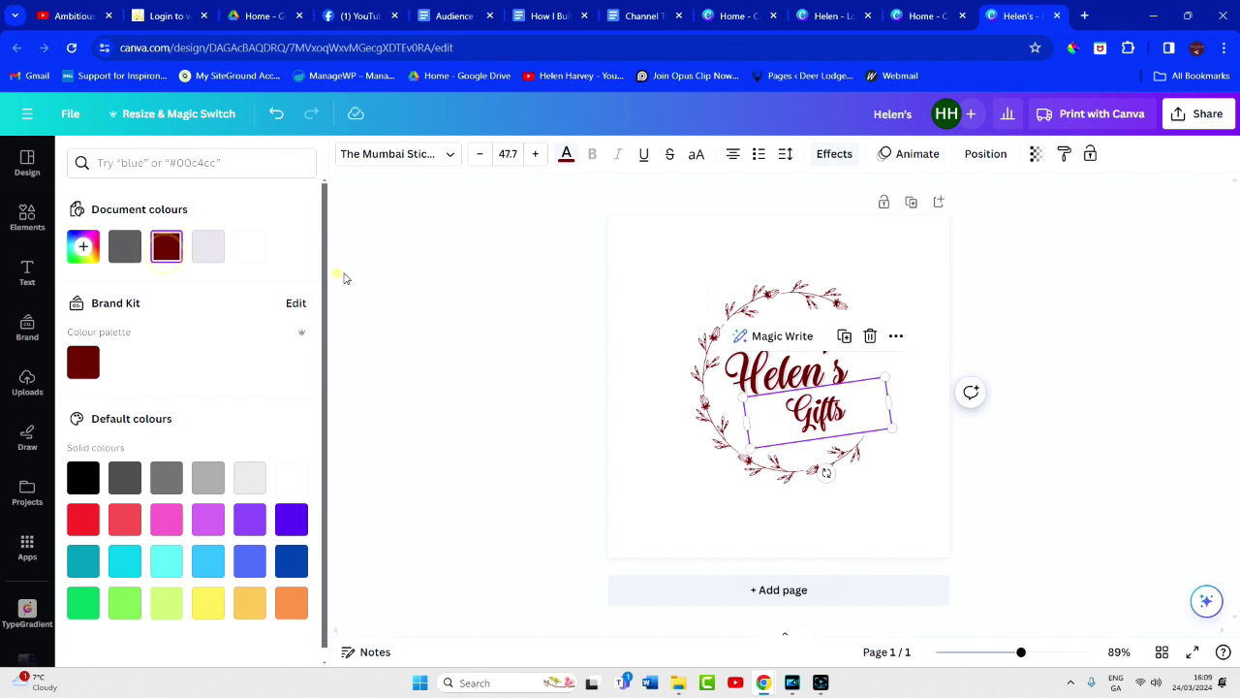
Set the colour of the lettering's Shadow effect to the same dark red as the text.
left_click(1236, 444)
left_click(742, 392)
left_click(825, 157)
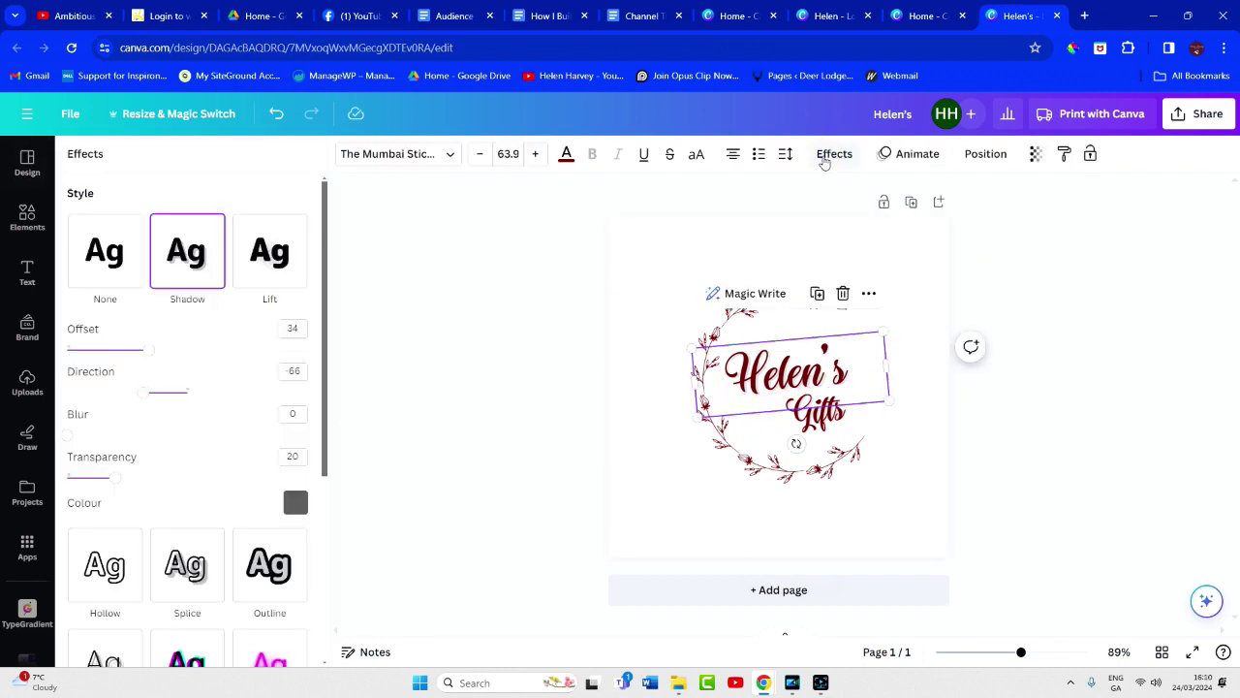
left_click(296, 502)
left_click(124, 317)
left_click(160, 318)
left_click(426, 289)
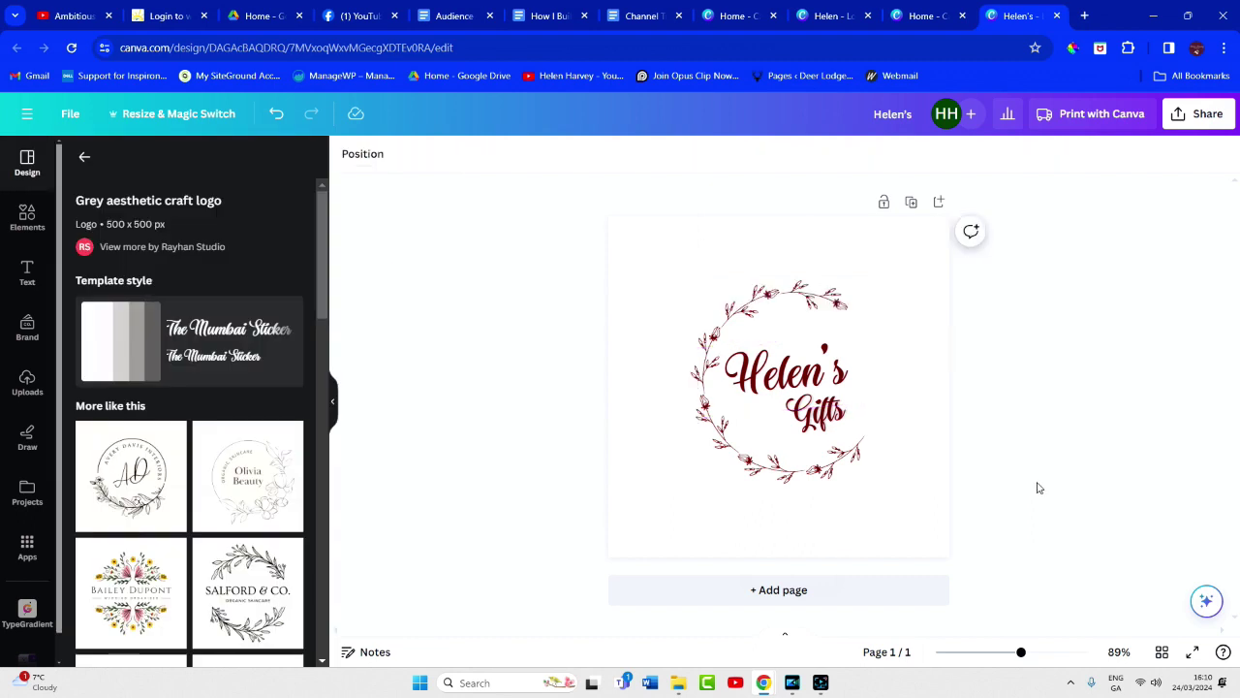
Add a blank second page and search the logo templates for "knitting".
left_click(781, 597)
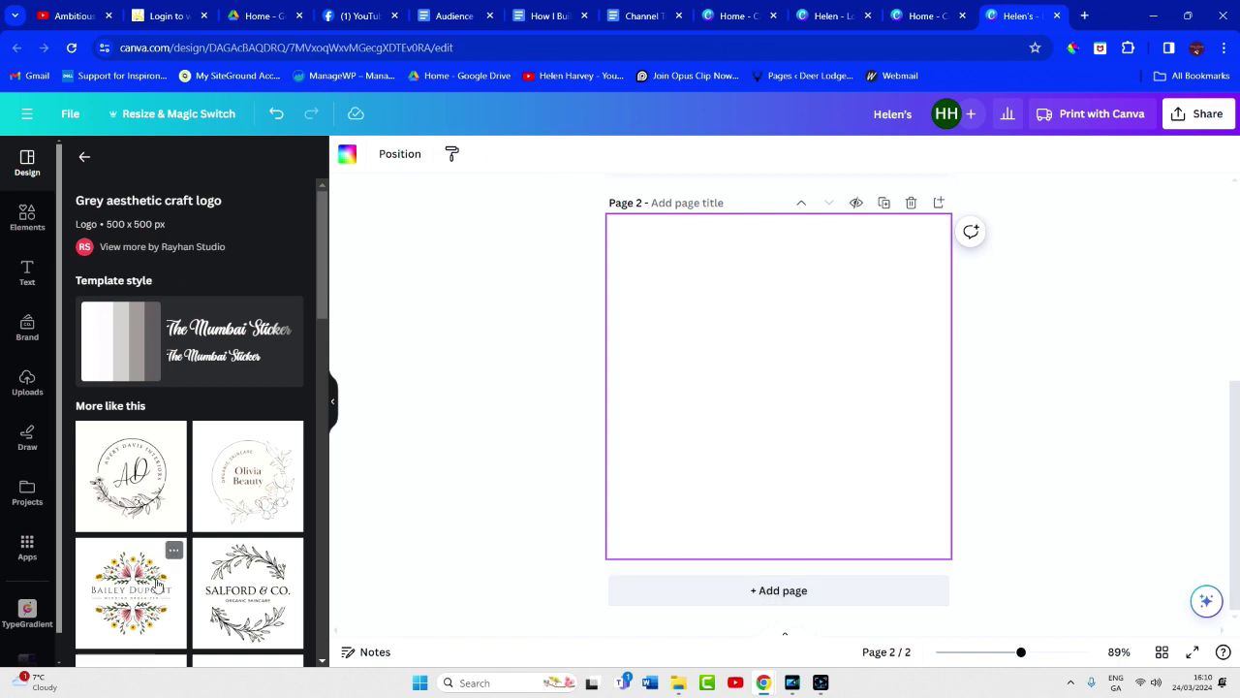
left_click(84, 156)
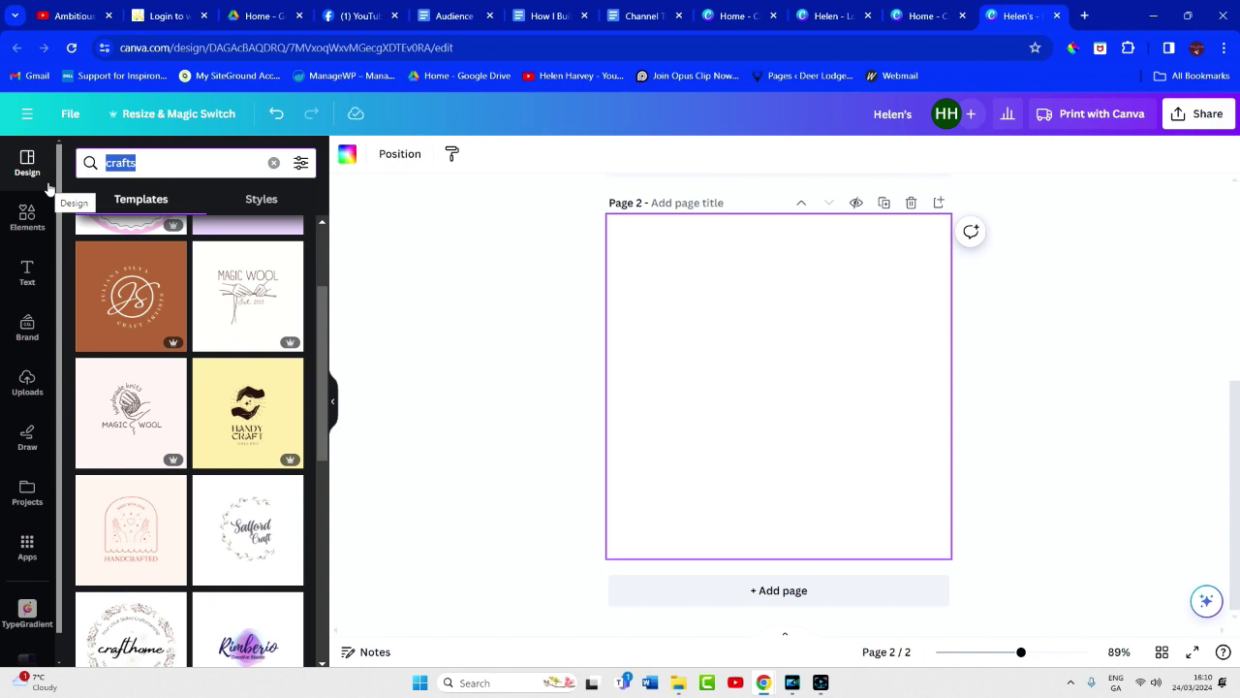
type("knitting")
key("Return")
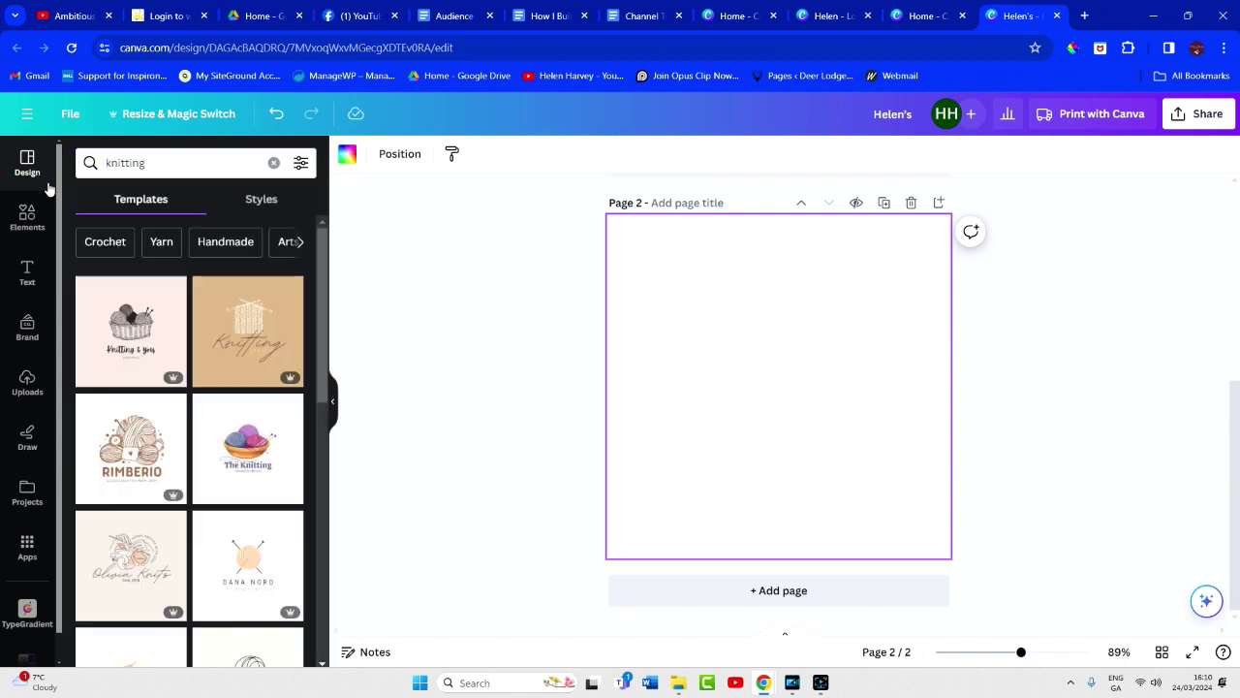
Apply the white-background version of the dark green yarn ball and needles hand knit accessories logo template to page 2.
scroll(187, 455, "down", 3)
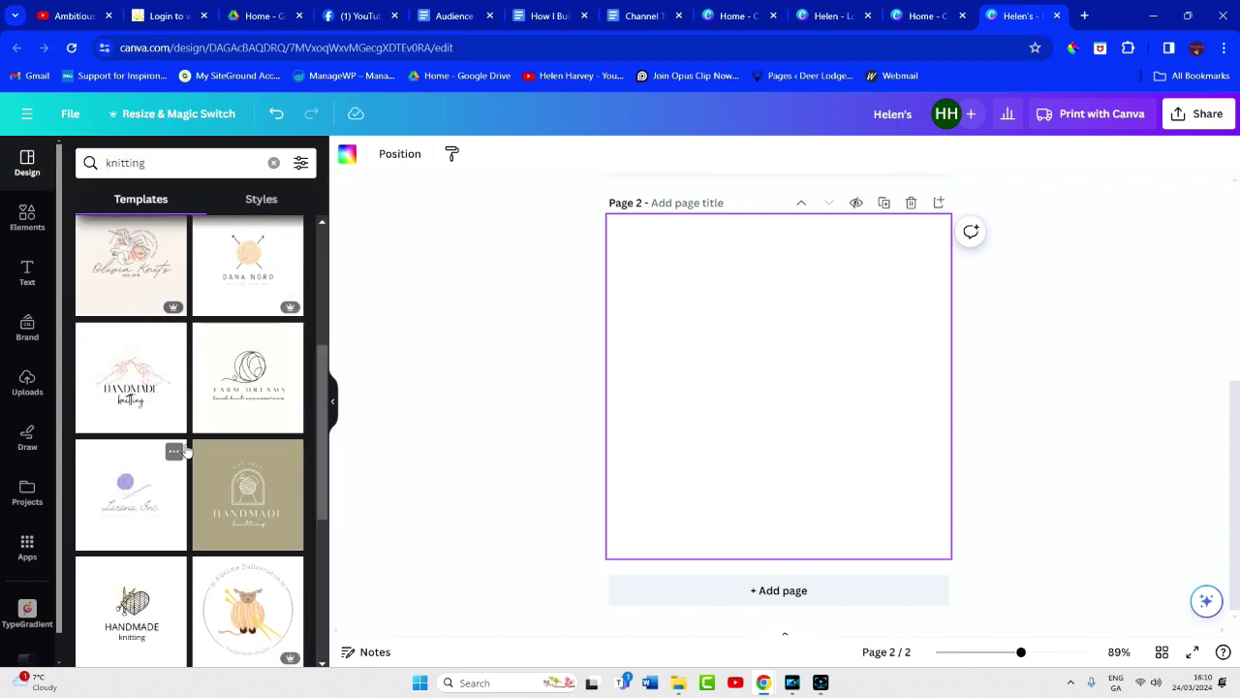
scroll(187, 455, "down", 6)
scroll(187, 449, "down", 1)
left_click(218, 407)
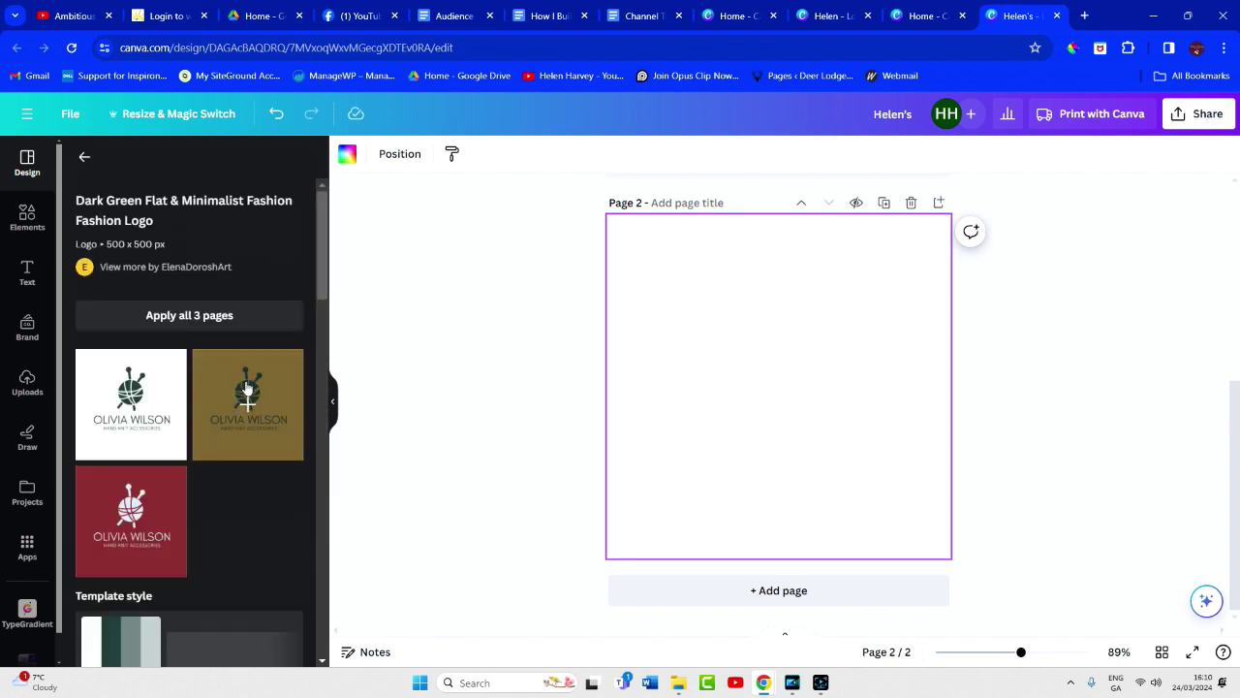
left_click(128, 400)
Replace the yarn ball logo's title with "HELEN'S" and its tagline with "HANDMADE GIFTS".
left_click(689, 432)
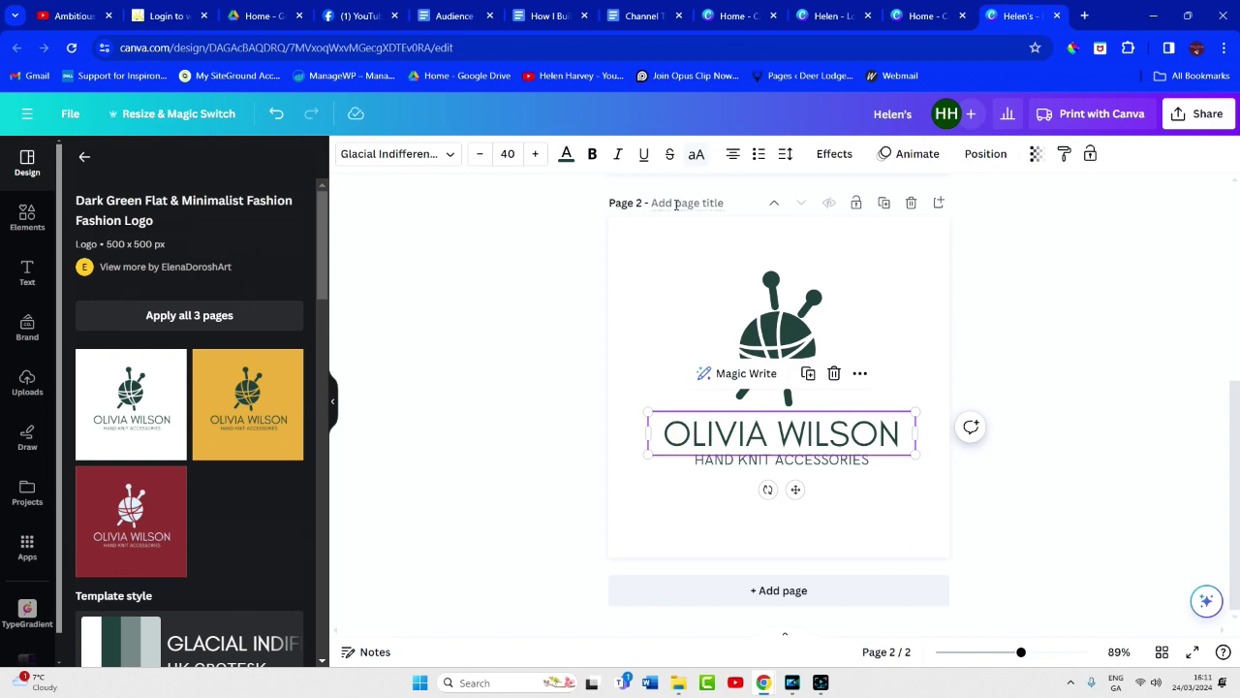
double_click(744, 433)
type("HELEN")
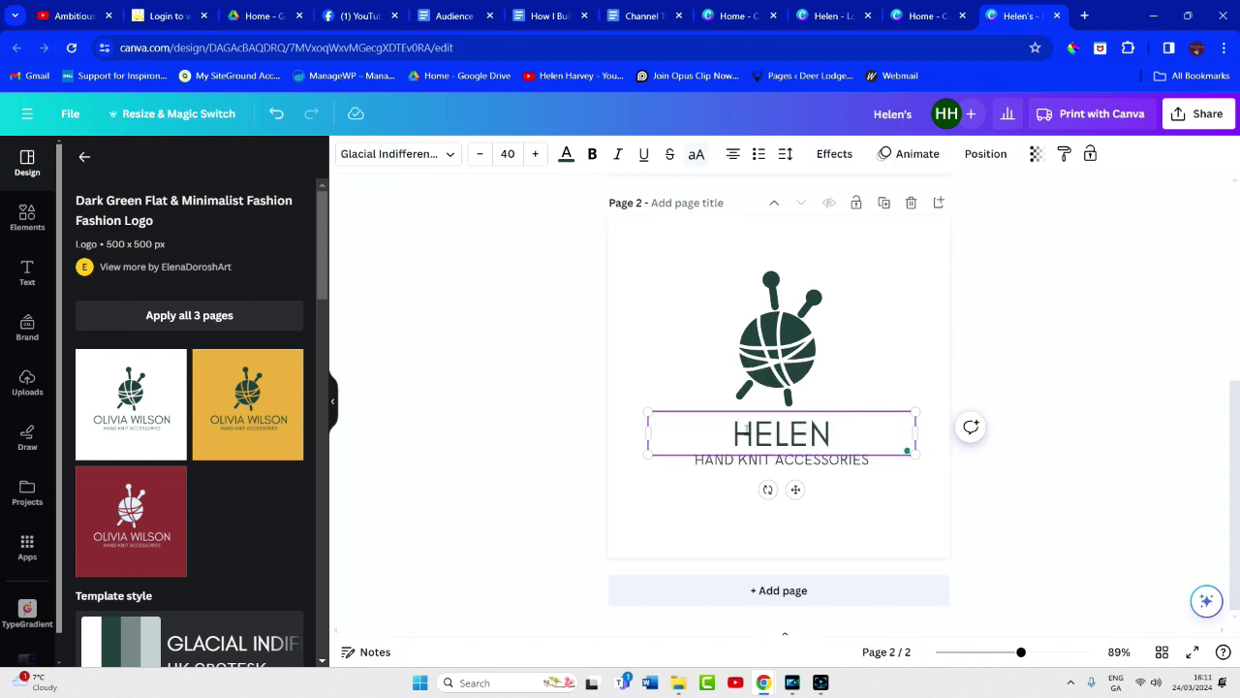
type("'S")
left_click(782, 459)
double_click(782, 459)
type("HANDMADE GIFTS")
Recolour the yarn ball graphic and the title text on page 2 with the dark red document colour.
left_click(802, 353)
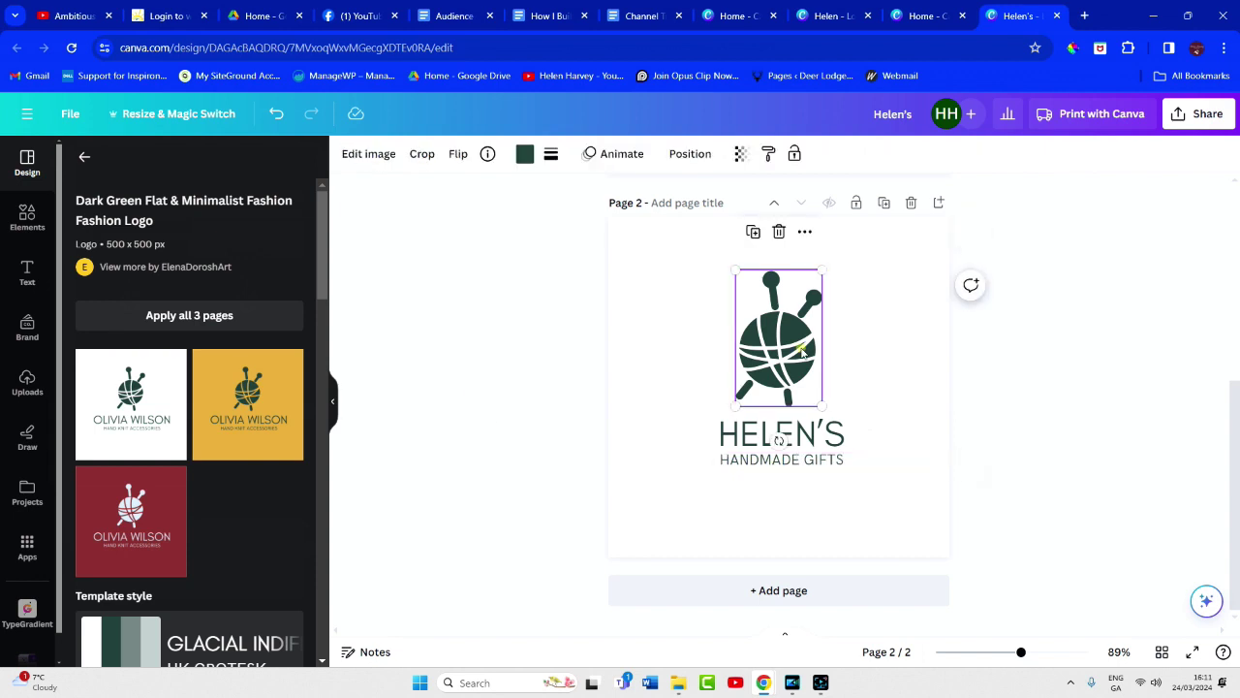
left_click(524, 153)
left_click(166, 246)
left_click(781, 434)
left_click(553, 153)
left_click(165, 246)
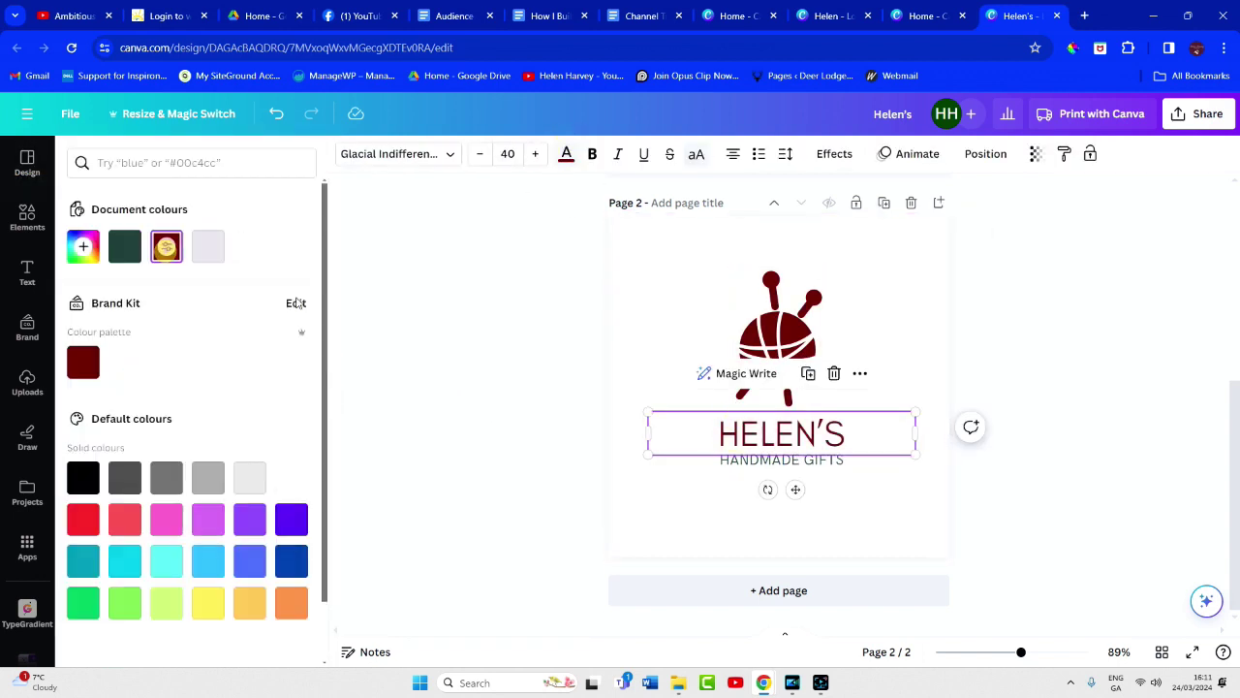
Recolour the "HANDMADE GIFTS" tagline on page 2 with the dark red document colour.
key("Tab")
left_click(567, 155)
left_click(567, 155)
Fade the yarn ball graphic by lowering its opacity and move it down behind the "HELEN'S" title and tagline.
left_click(769, 371)
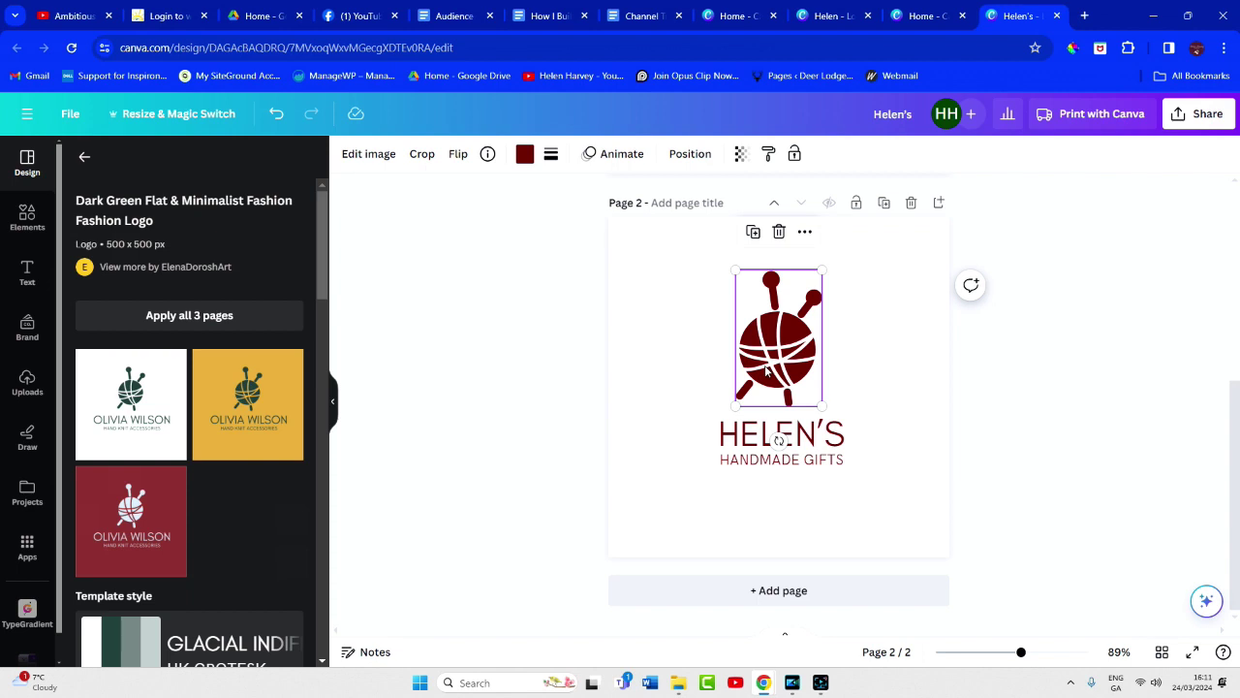
left_click(368, 153)
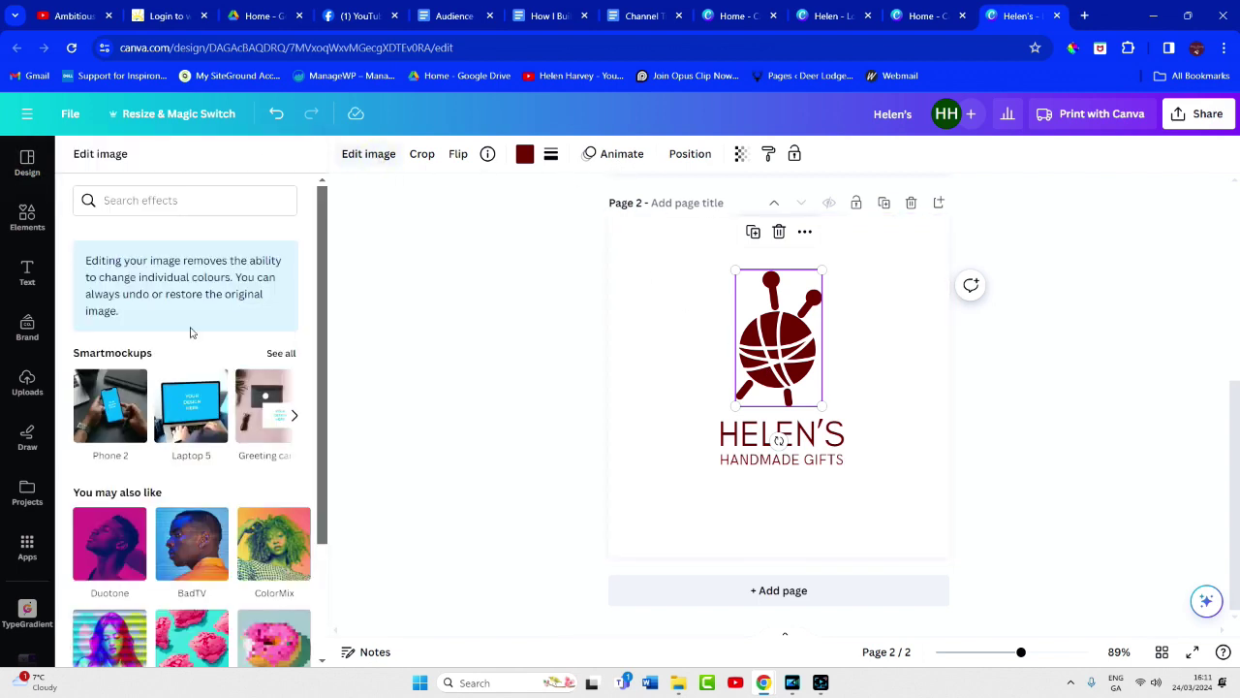
scroll(201, 486, "down", 2)
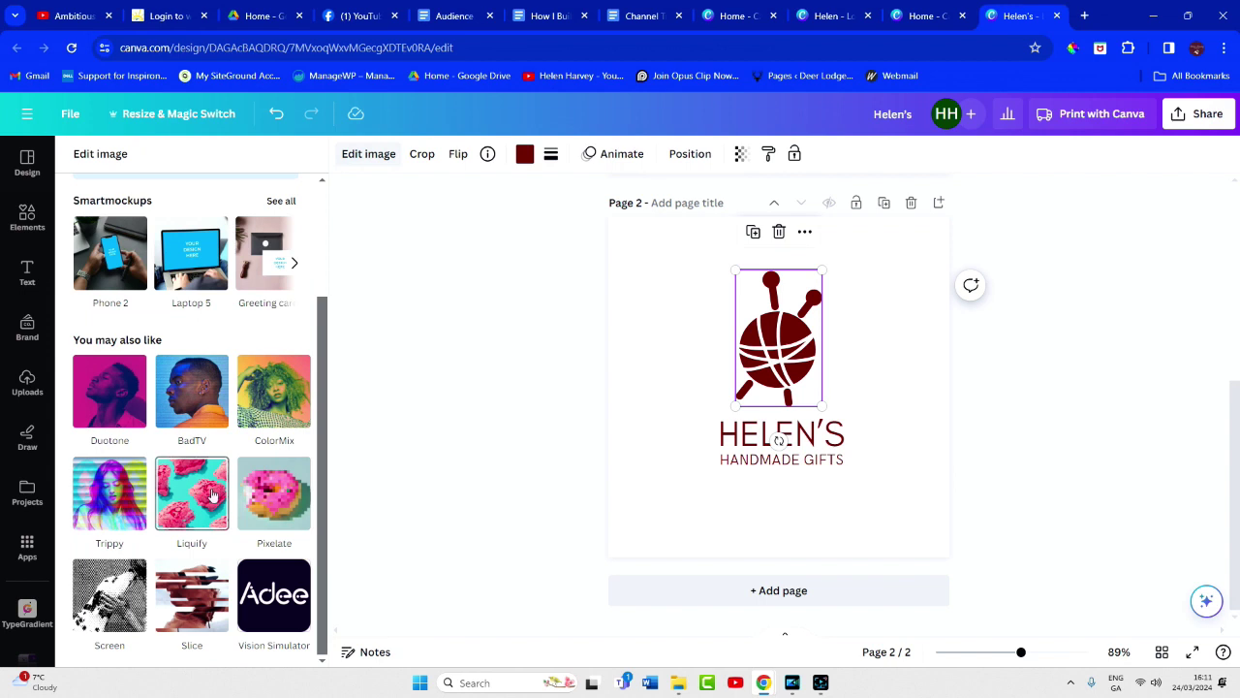
scroll(198, 490, "up", 2)
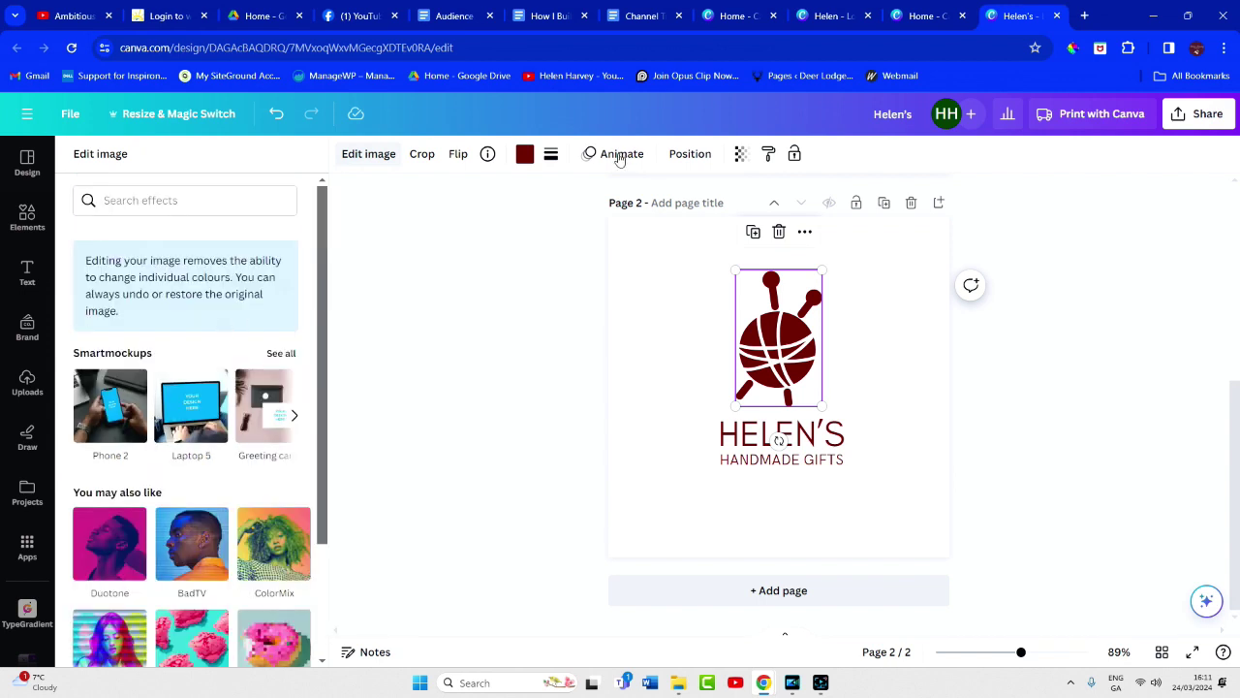
left_click(741, 153)
left_click_drag(678, 214, 634, 214)
left_click_drag(769, 356, 768, 453)
left_click(964, 388)
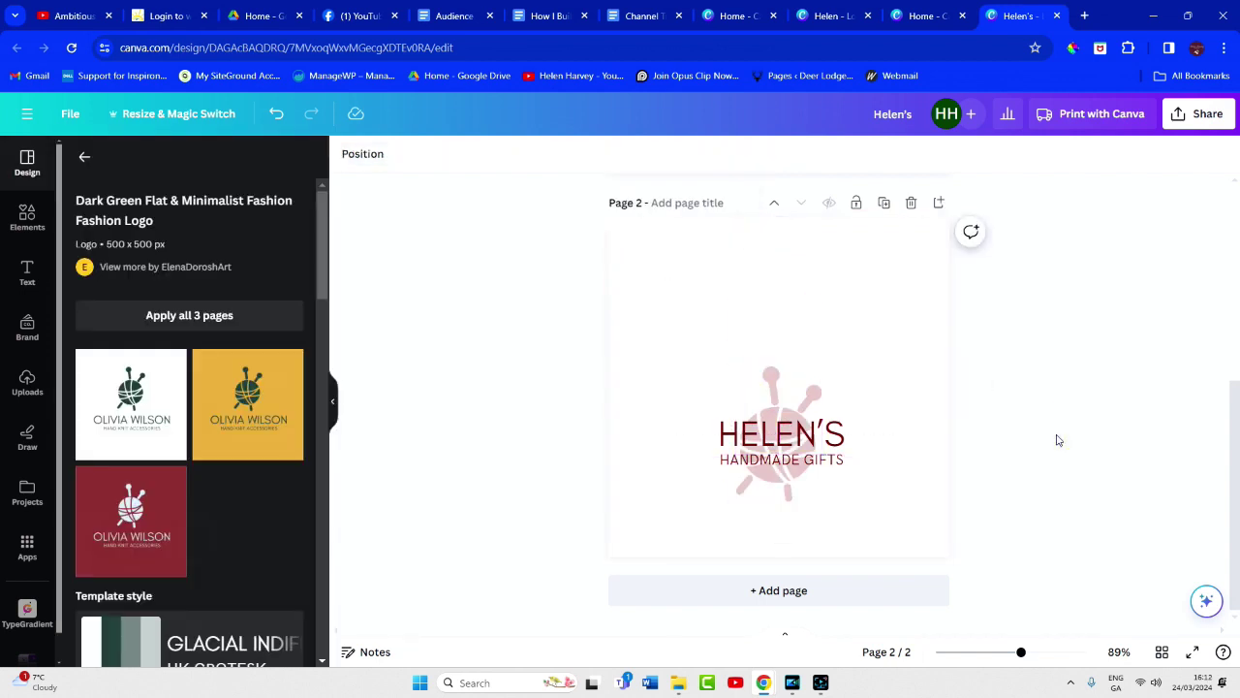
Nudge the "HELEN'S" title slightly up from the tagline on page 2.
key("ctrl+a")
left_click(1031, 381)
key("Tab")
left_click(1107, 482)
left_click_drag(692, 348, 862, 523)
left_click(1011, 515)
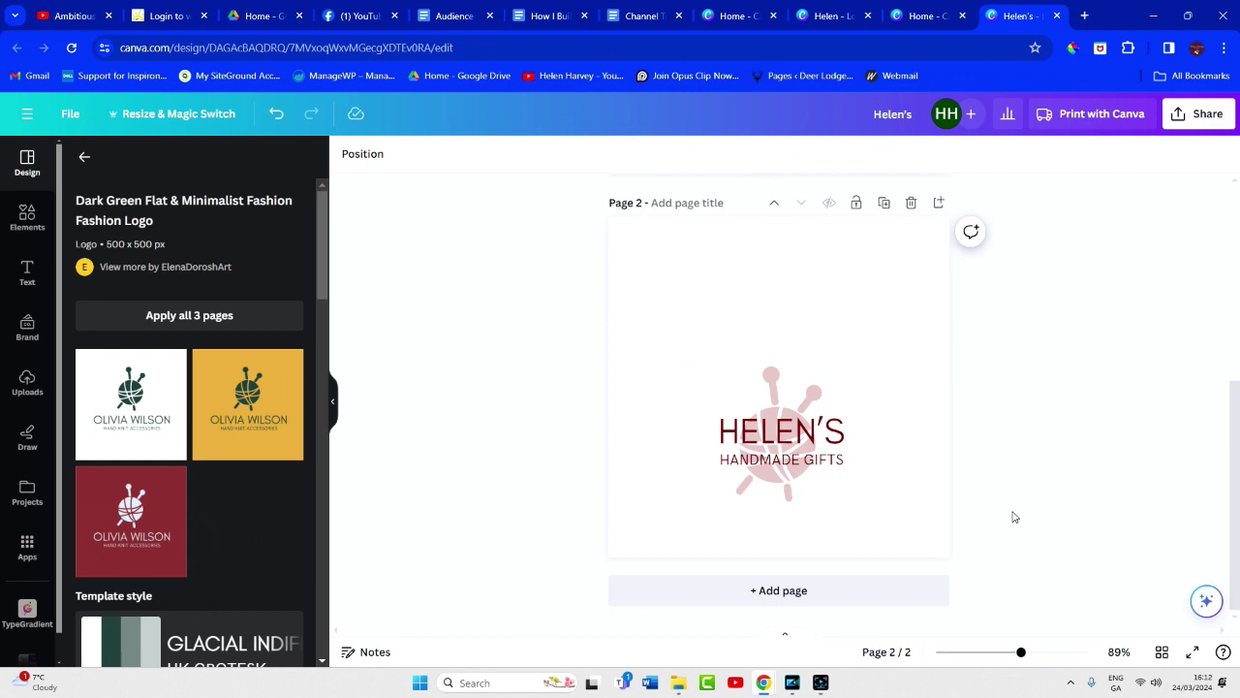
left_click(921, 505)
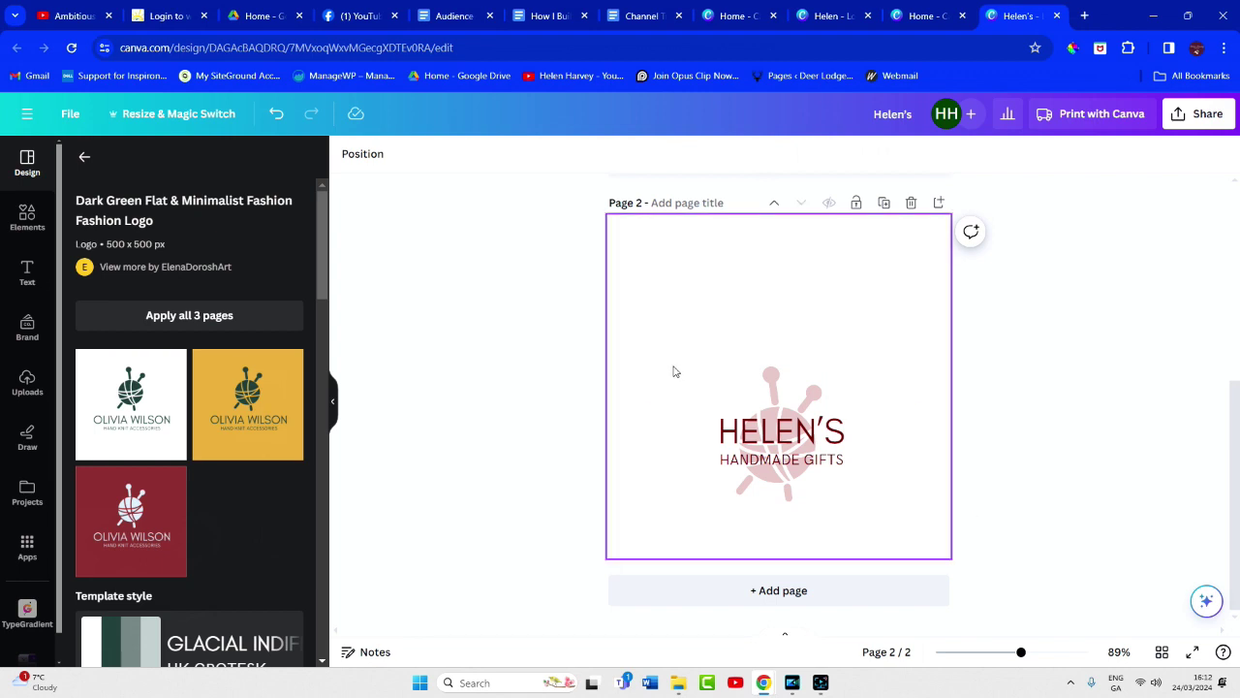
Group the yarn ball graphic, title and tagline, then centre the group on page 2 and enlarge it to the page width.
left_click_drag(675, 371, 901, 485)
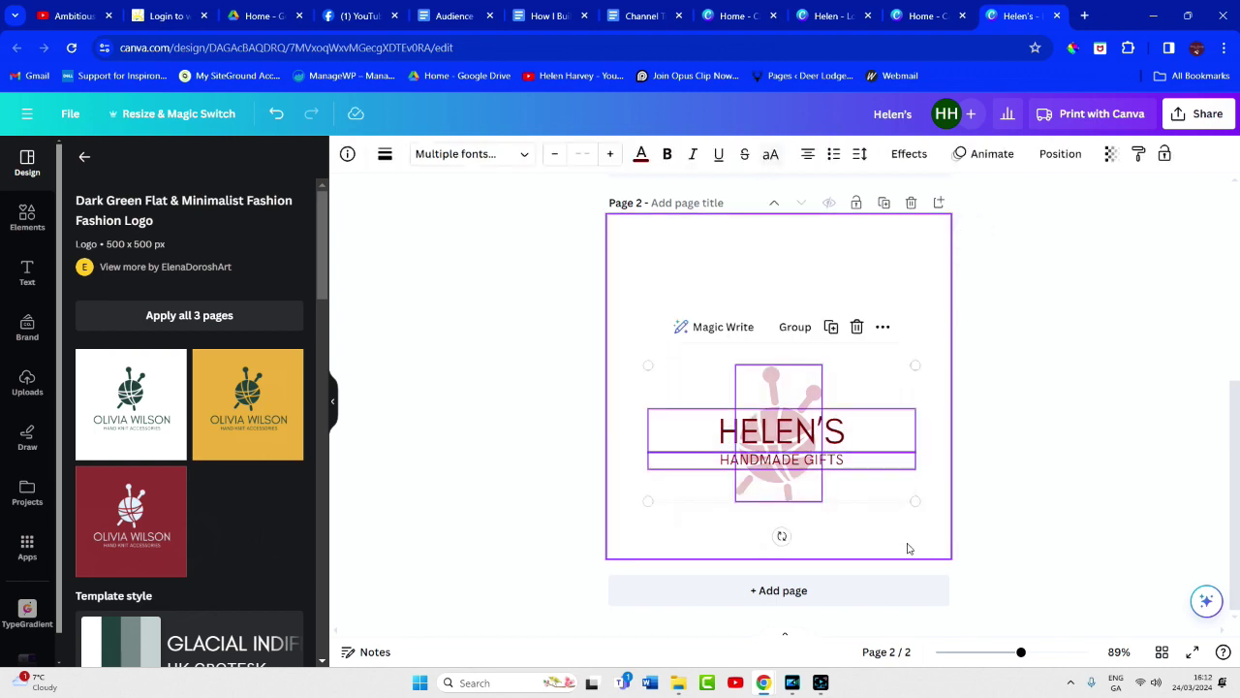
left_click(795, 327)
left_click_drag(781, 430, 777, 383)
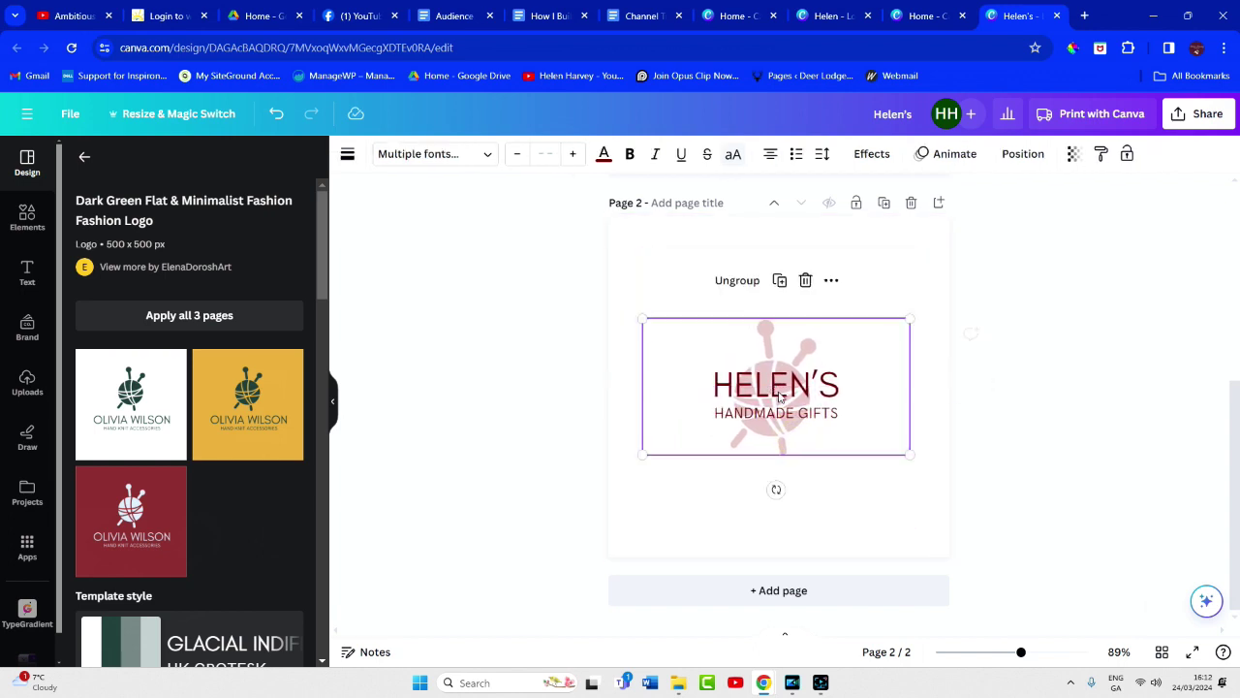
left_click_drag(642, 454, 611, 470)
left_click(1013, 459)
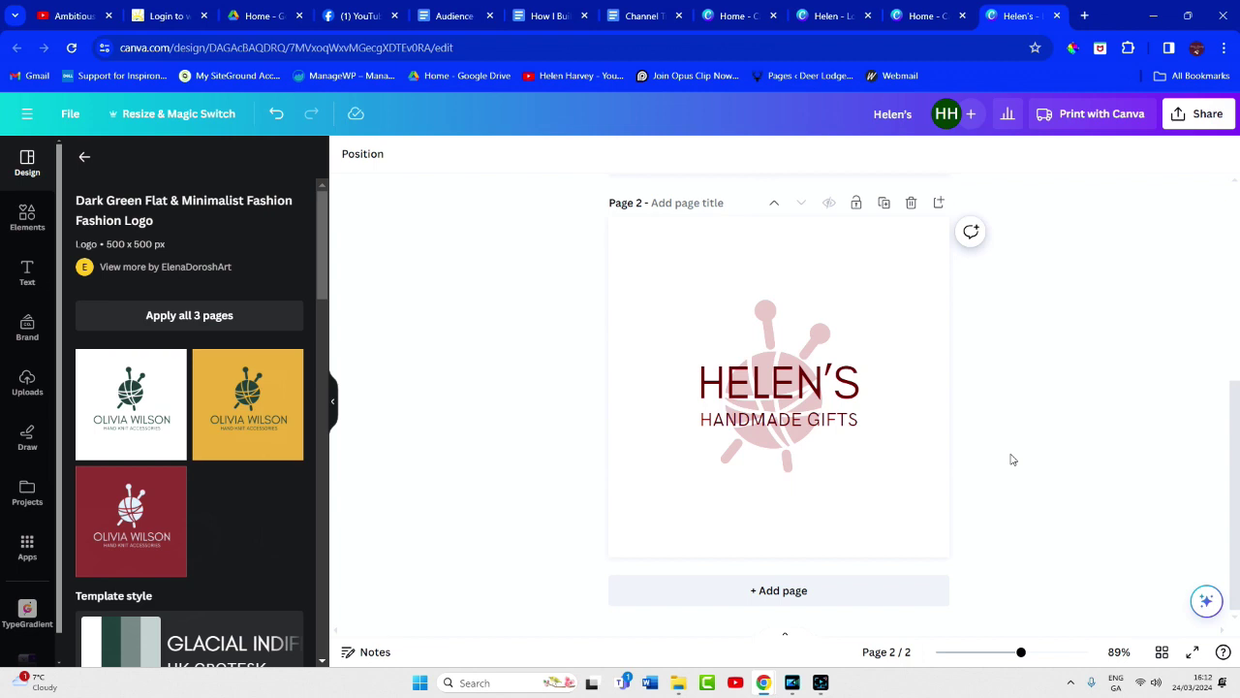
Try The Mumbai Sticker on the "HELEN'S" title and change its font to Lemon Tuesday.
left_click(788, 394)
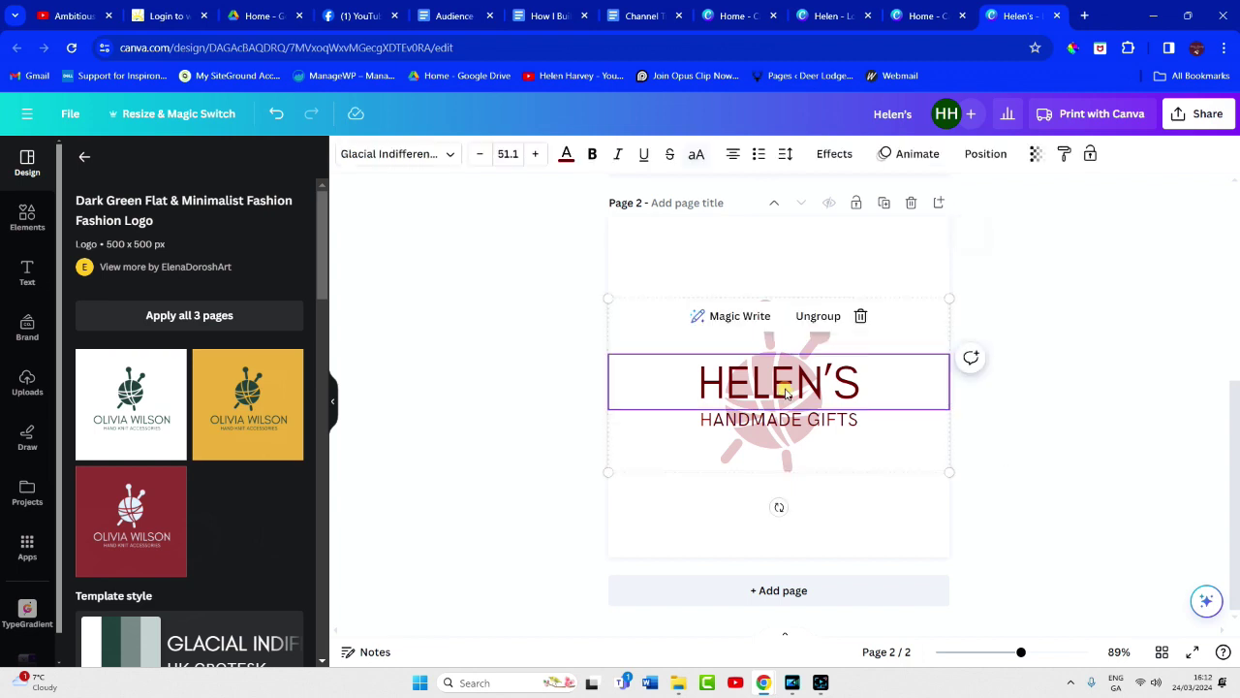
left_click(431, 153)
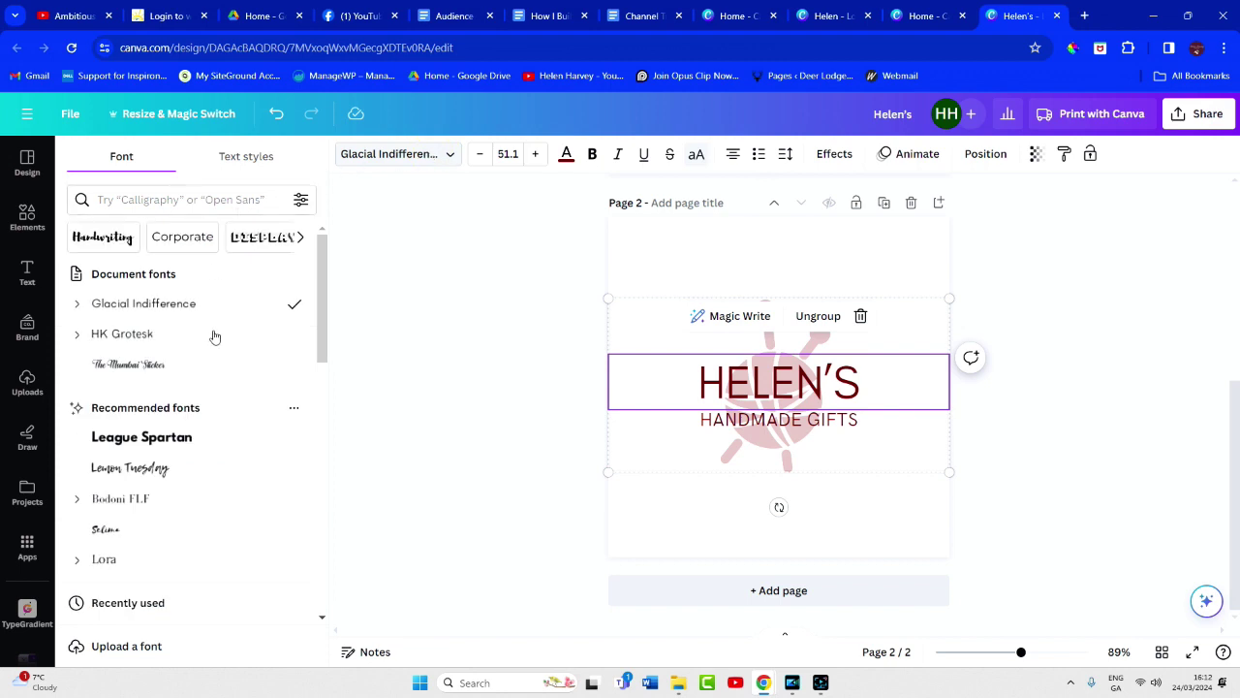
left_click(142, 371)
left_click(151, 463)
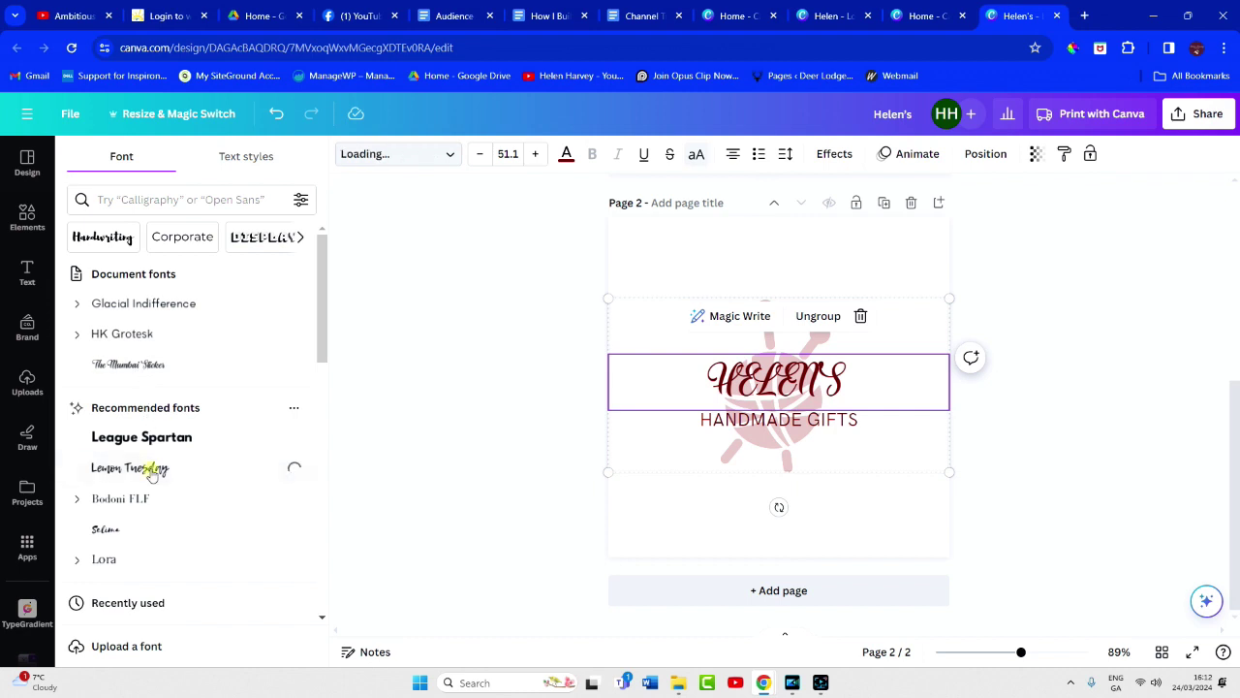
left_click(465, 366)
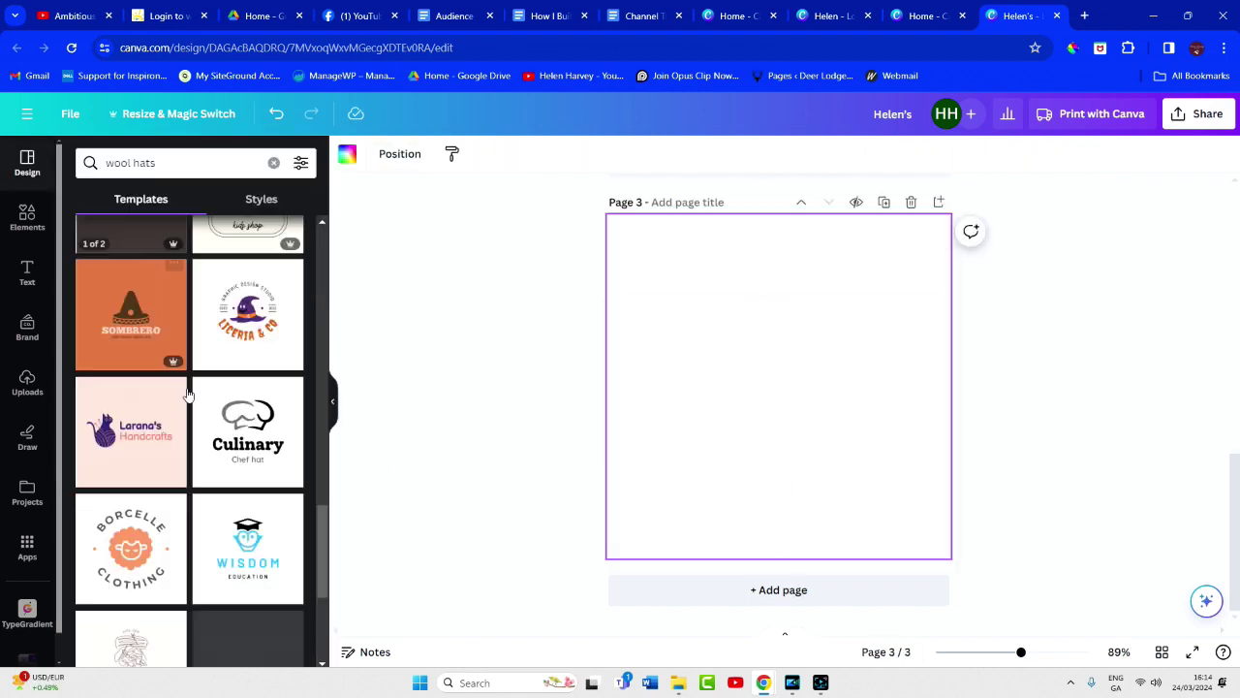
Look through the "wool hats" logo templates for page 3 and replace the template search with "handmade".
scroll(189, 394, "down", 4)
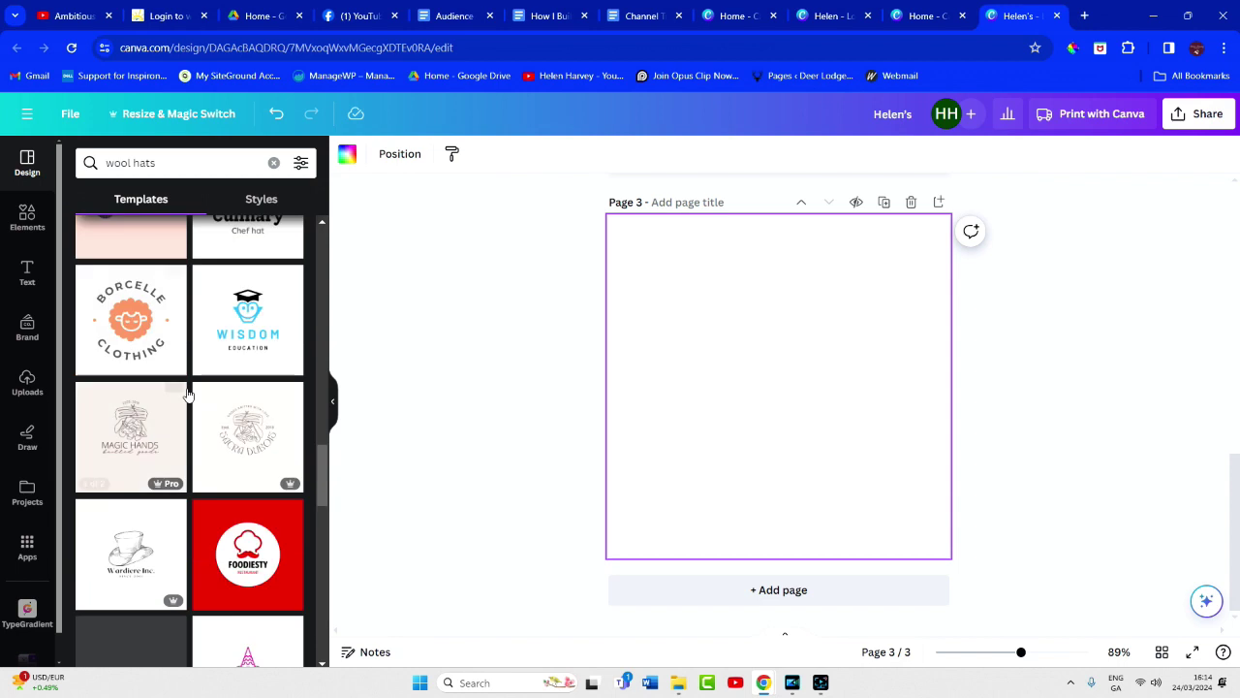
scroll(189, 395, "down", 2)
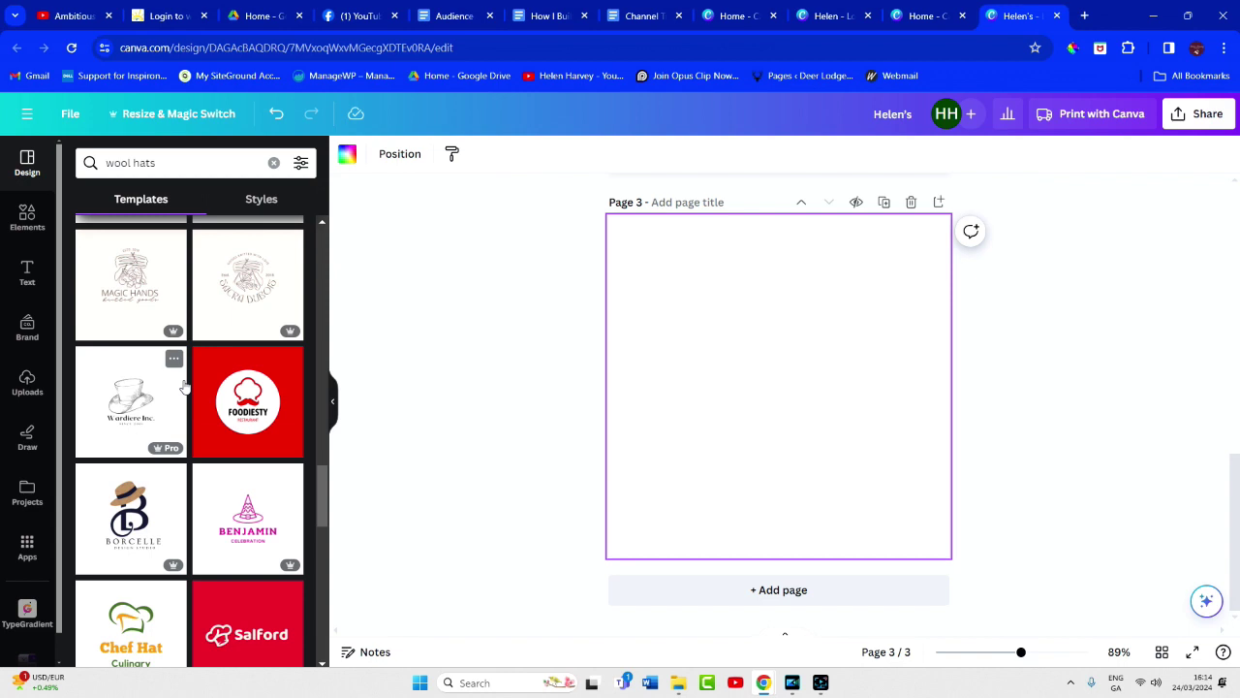
scroll(184, 387, "down", 2)
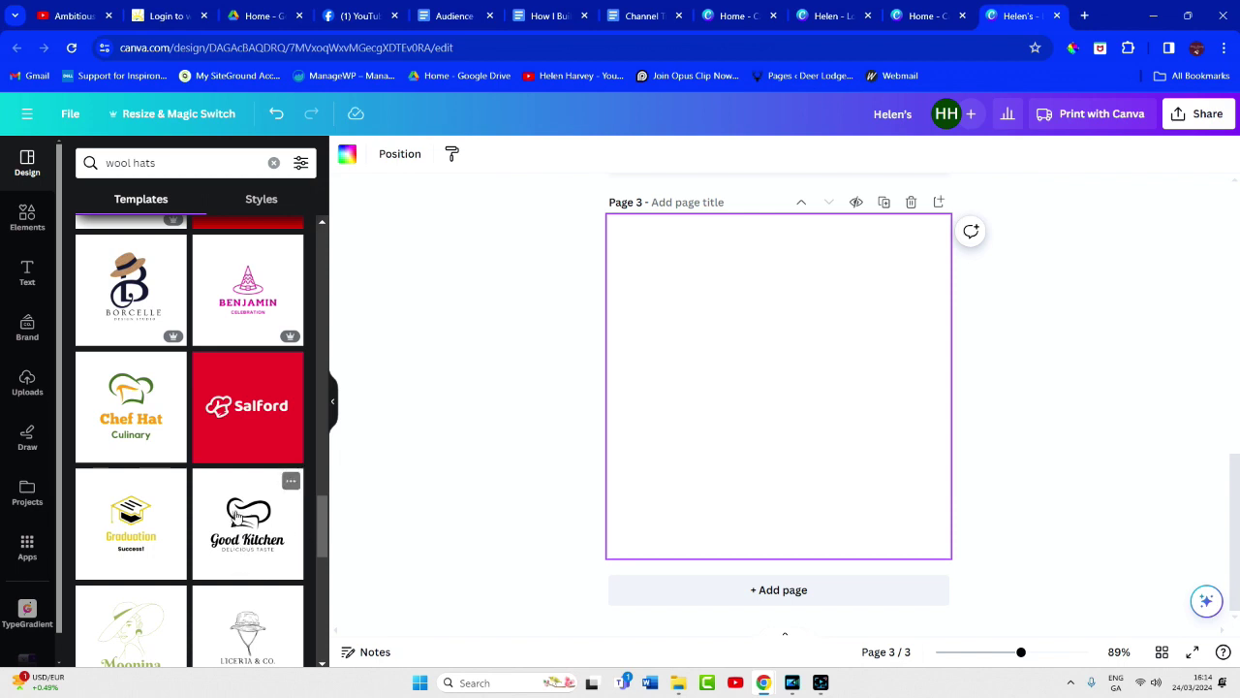
scroll(173, 543, "down", 2)
scroll(174, 533, "up", 5)
scroll(175, 532, "up", 2)
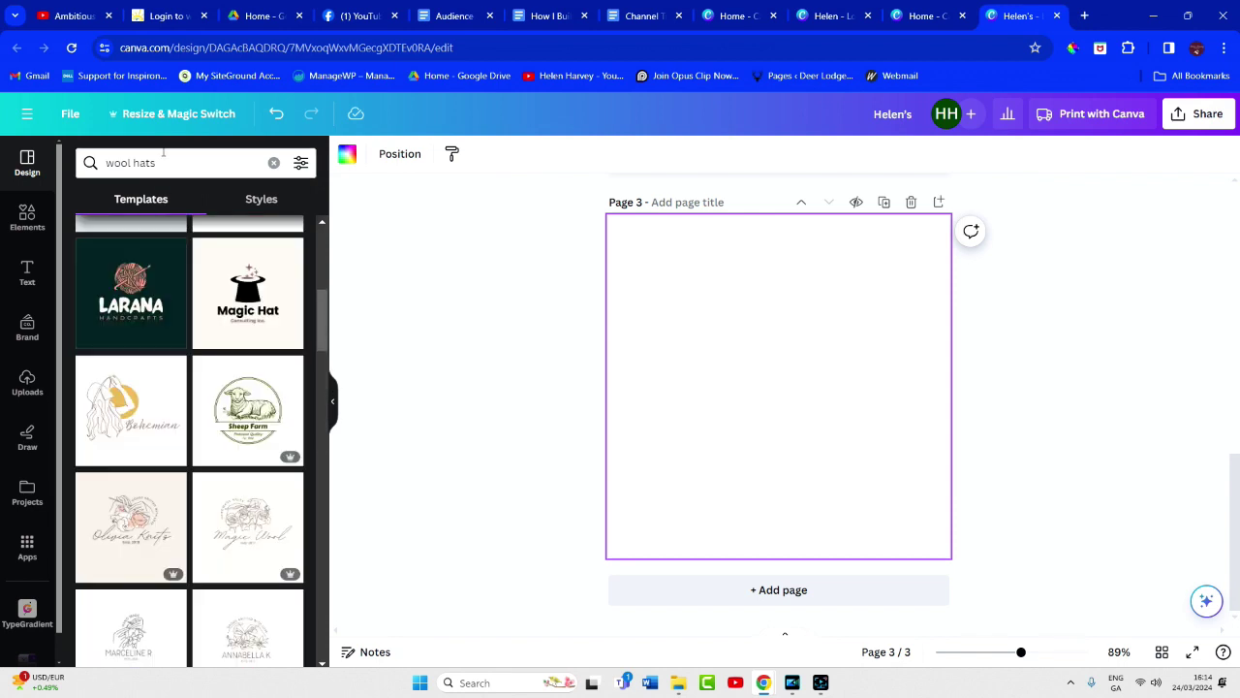
left_click(271, 163)
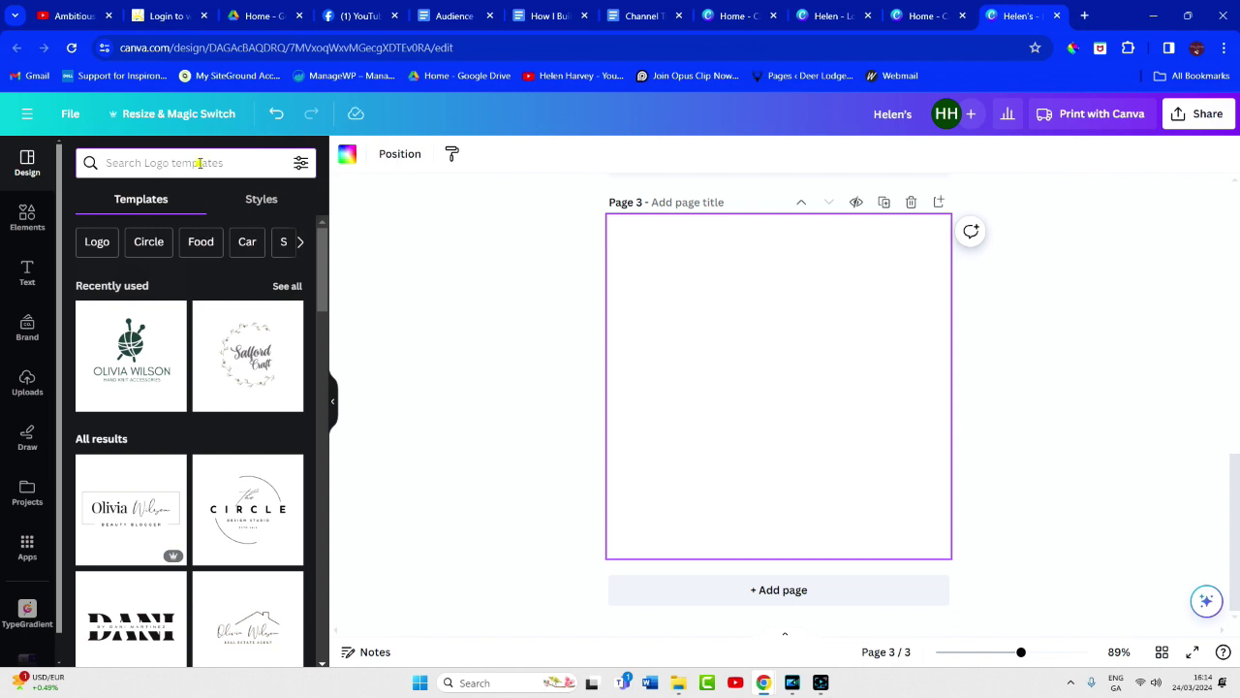
type("handmade")
key("Return")
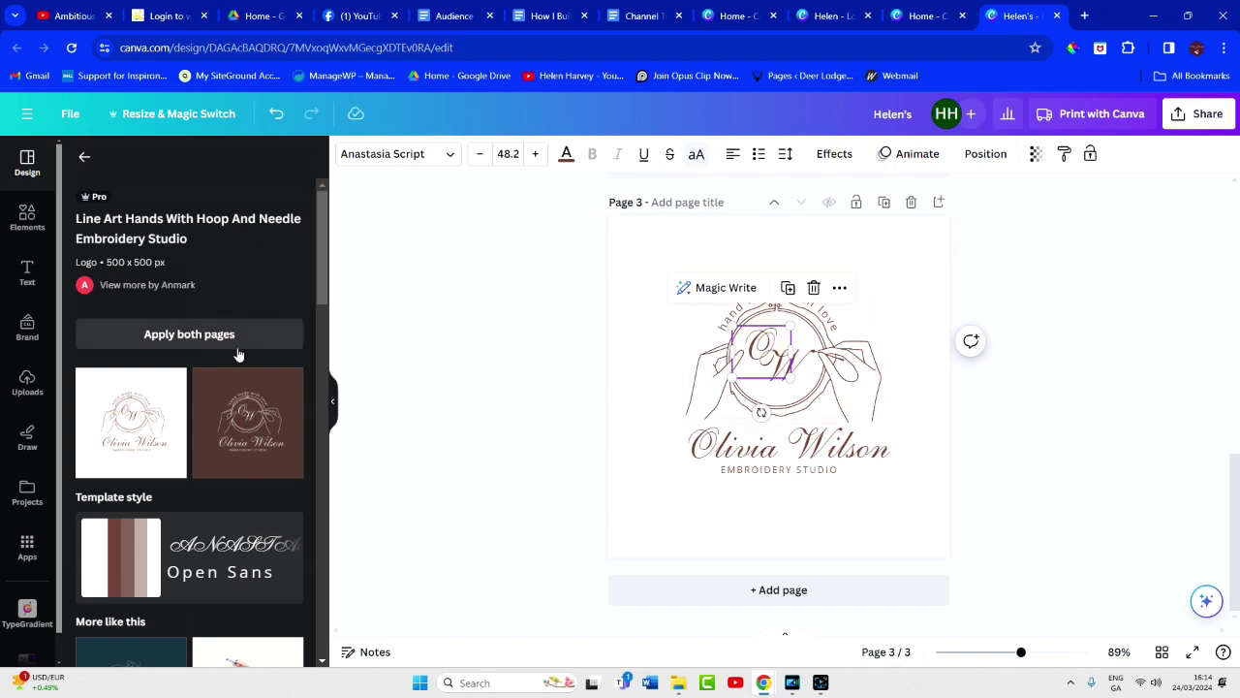
Replace both monogram initials inside the embroidery hoop on page 3 with "H".
double_click(763, 344)
type("H")
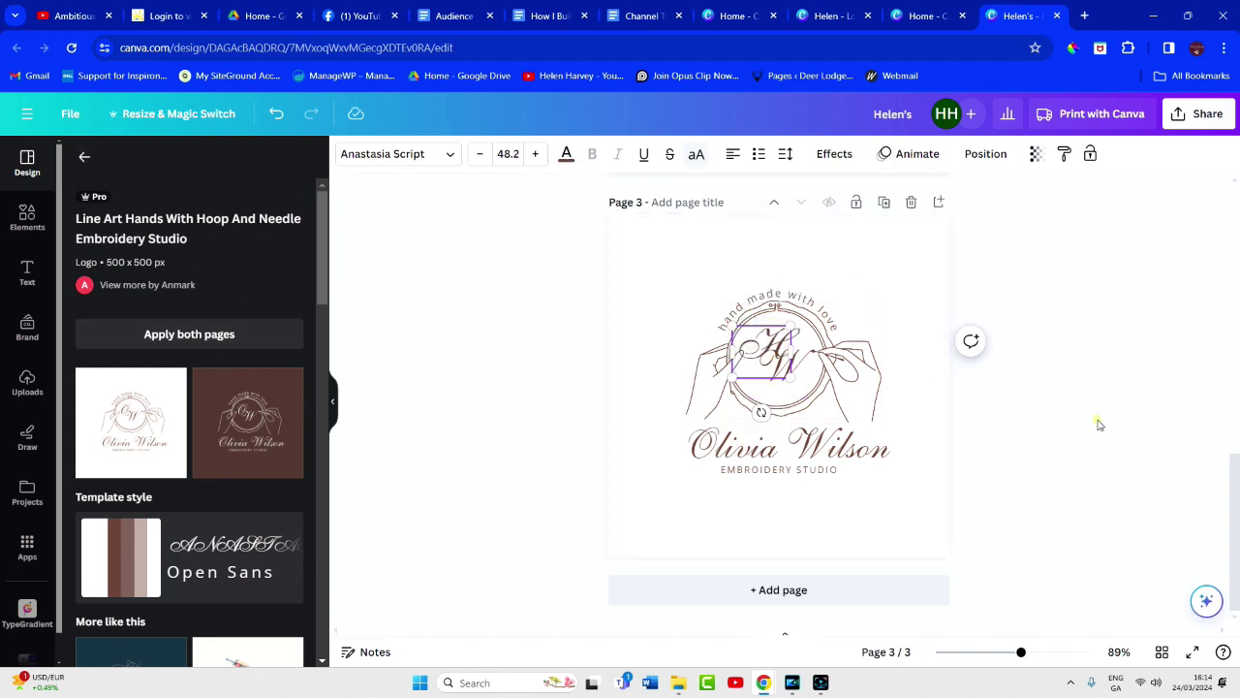
left_click(1124, 445)
key("Tab")
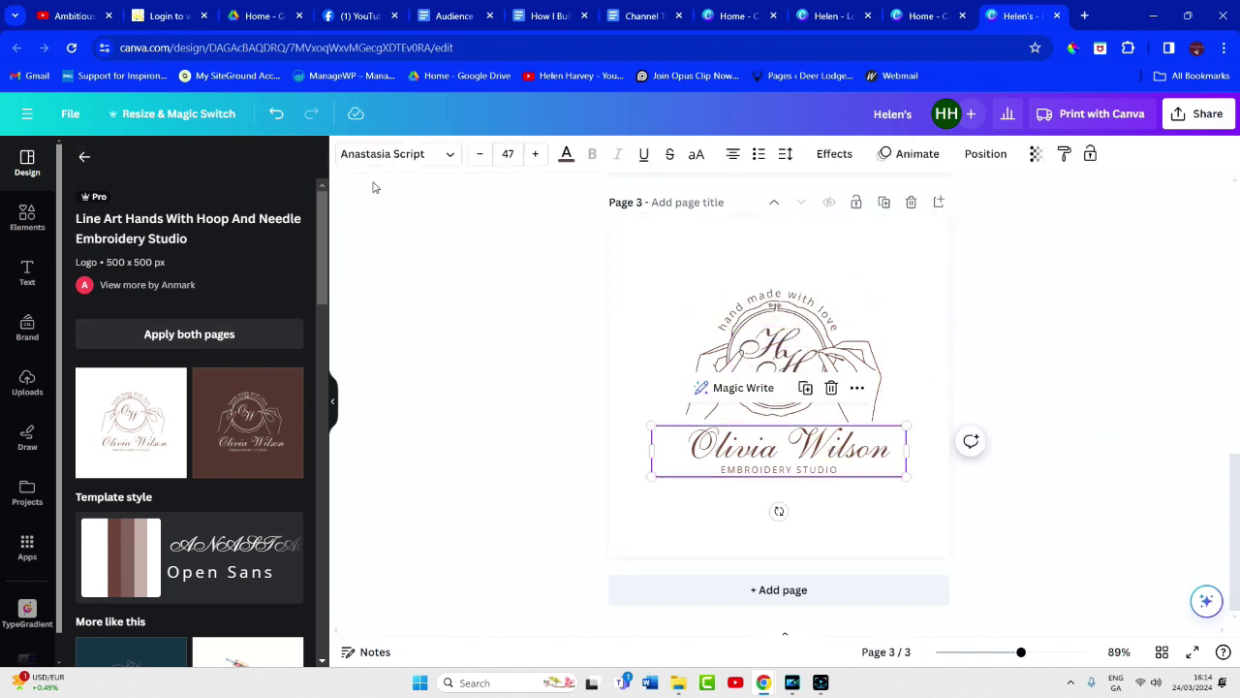
Replace the name under the embroidery hoop with "Helen's Gifts" and delete the "EMBROIDERY STUDIO" tagline.
type("Helen's Gifts")
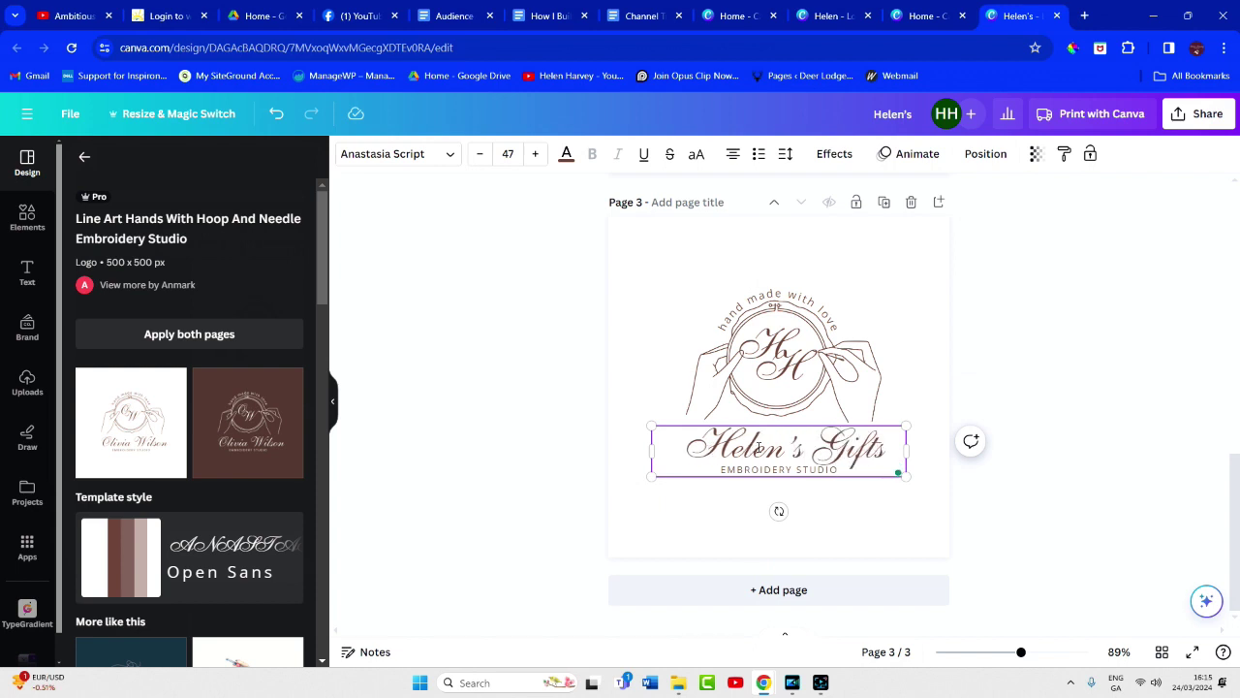
left_click(1143, 424)
key("Tab")
key("Tab")
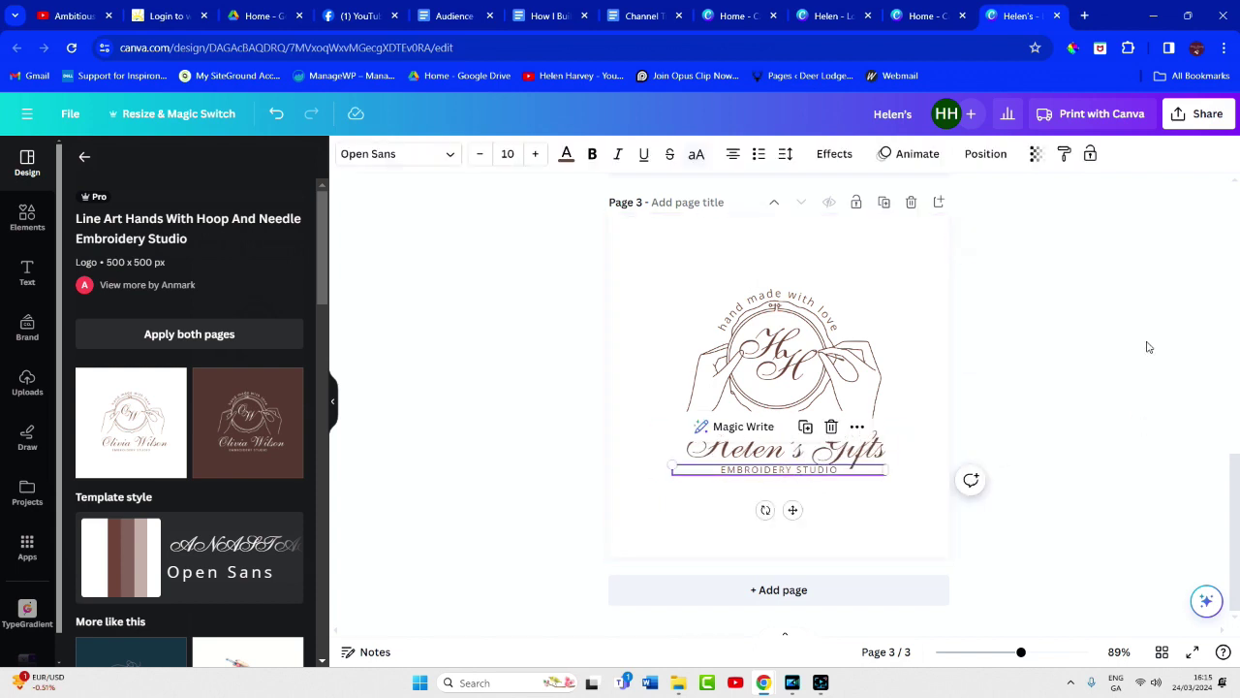
key("Delete")
Move the "Helen's Gifts" title up closer to the hands illustration and enlarge it slightly.
key("Tab")
left_click(1061, 431)
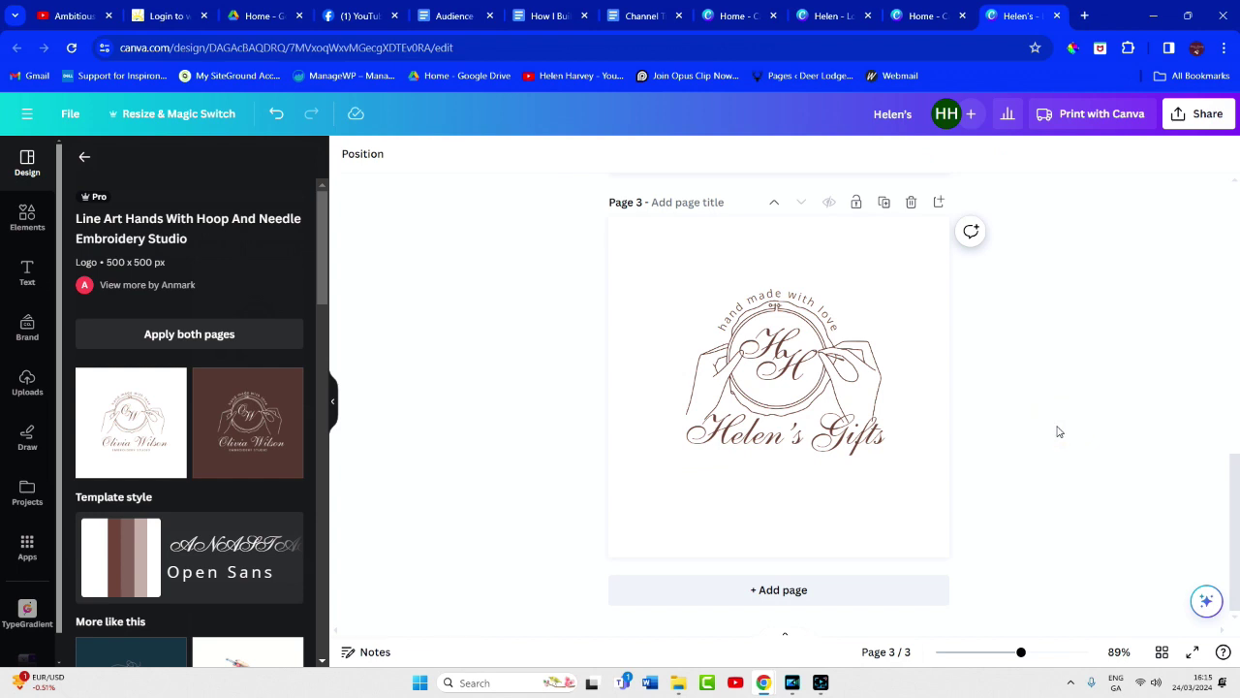
key("Tab")
left_click(540, 338)
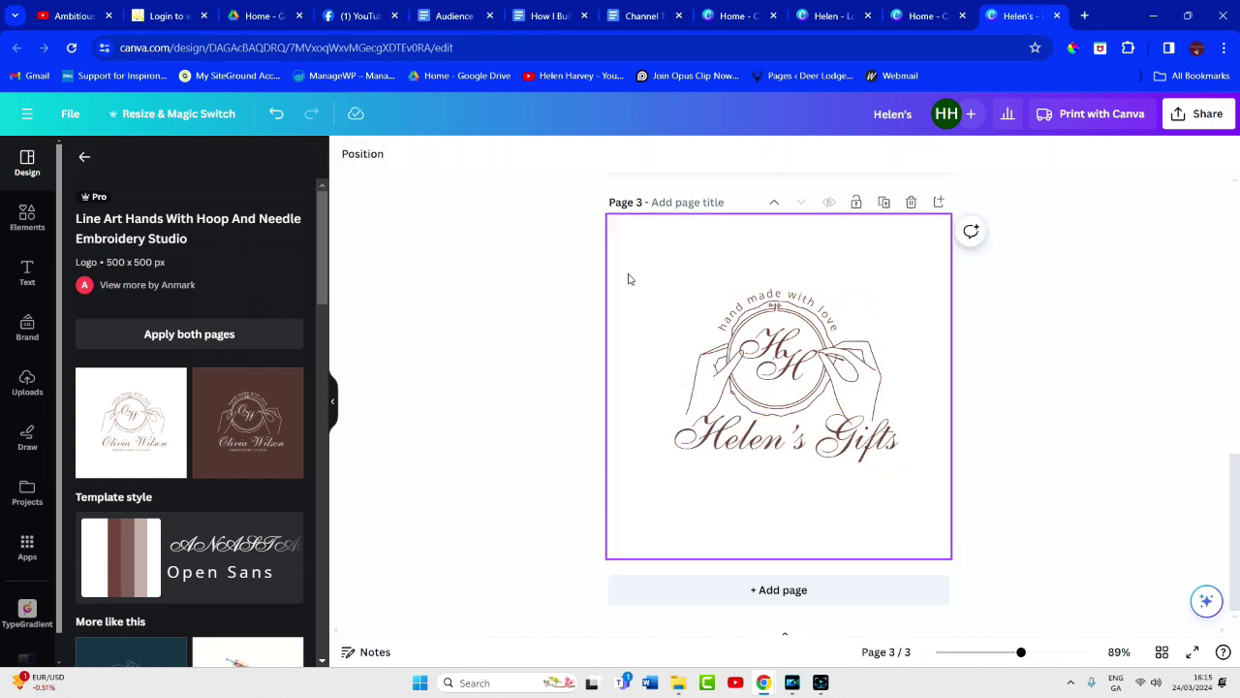
Add a blank fourth page after the embroidery hoop logo page.
scroll(678, 489, "up", 8)
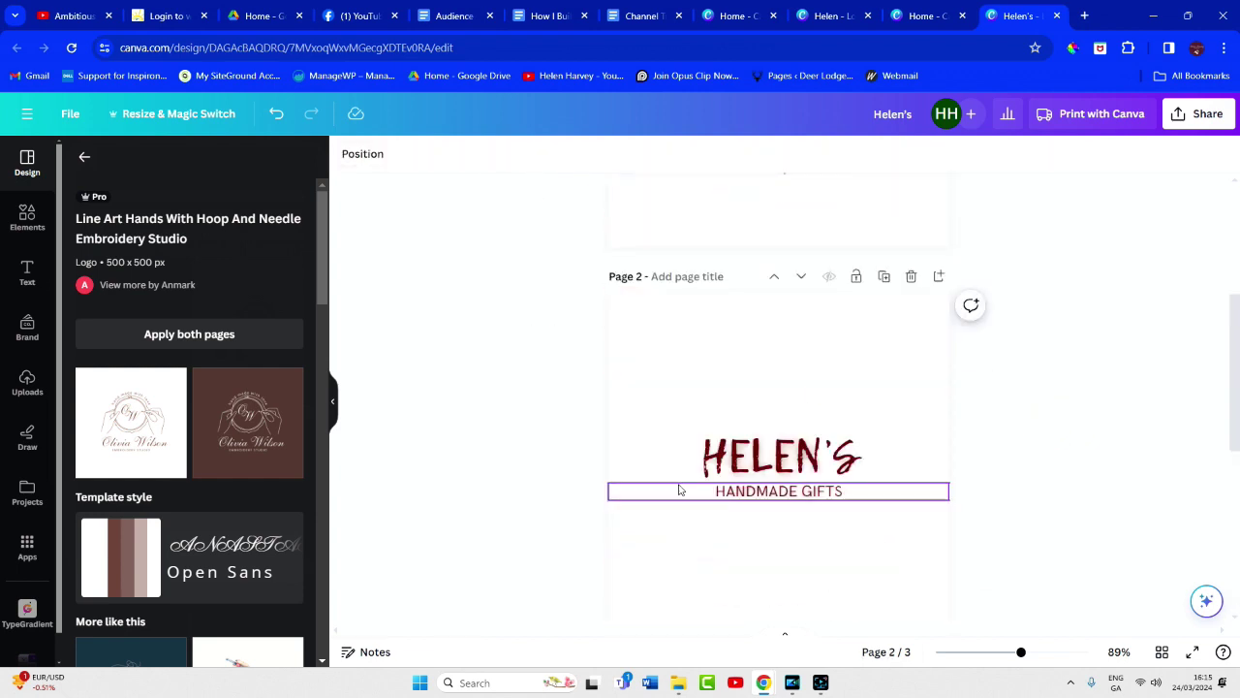
scroll(685, 479, "down", 8)
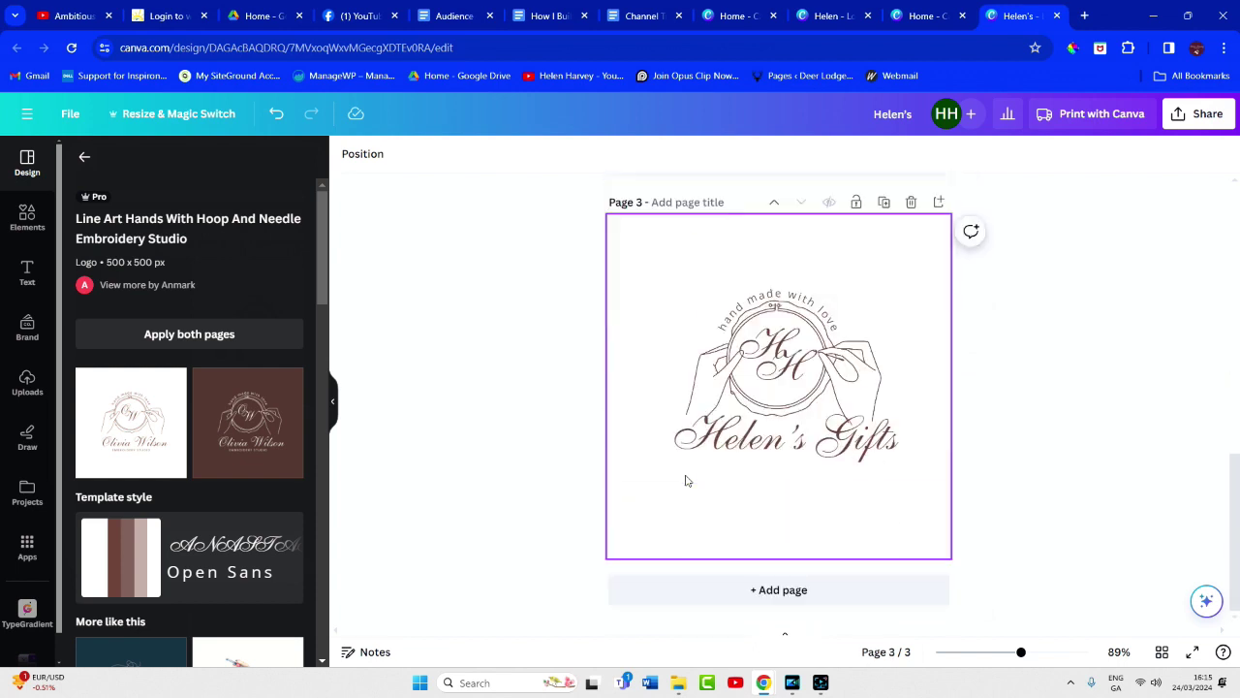
left_click(802, 593)
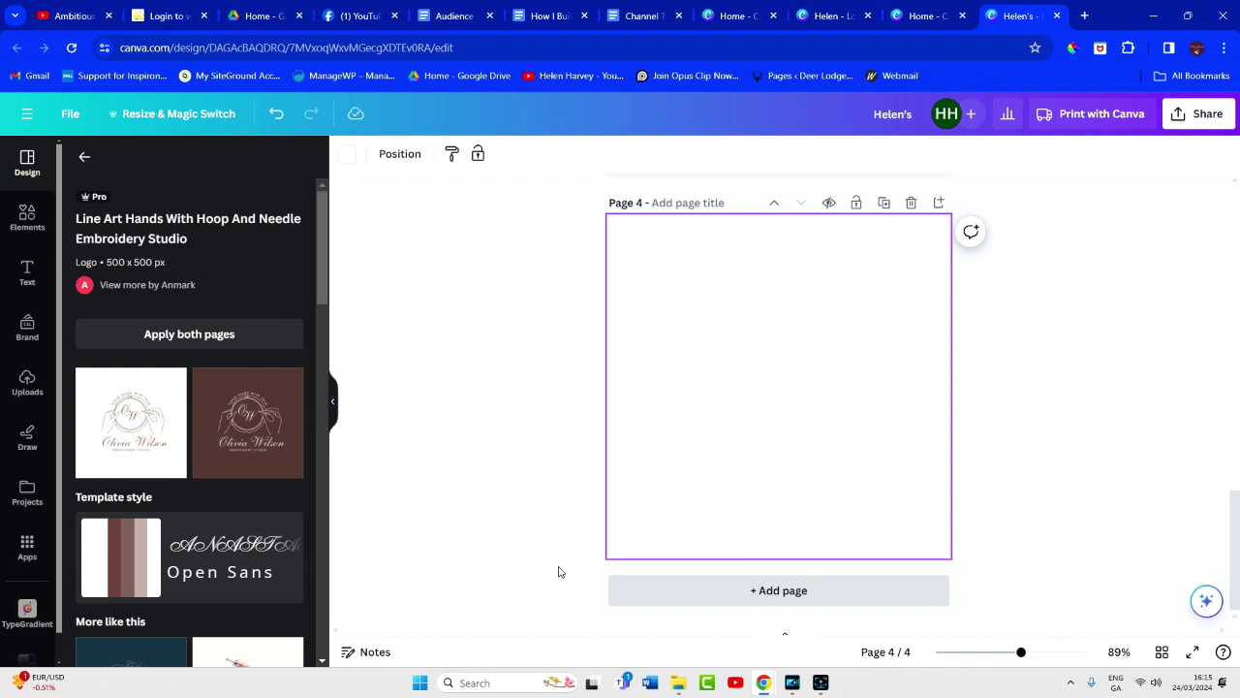
Browse the logo graphics in the elements library and add the pink and purple butterfly outline to page 4.
left_click(84, 156)
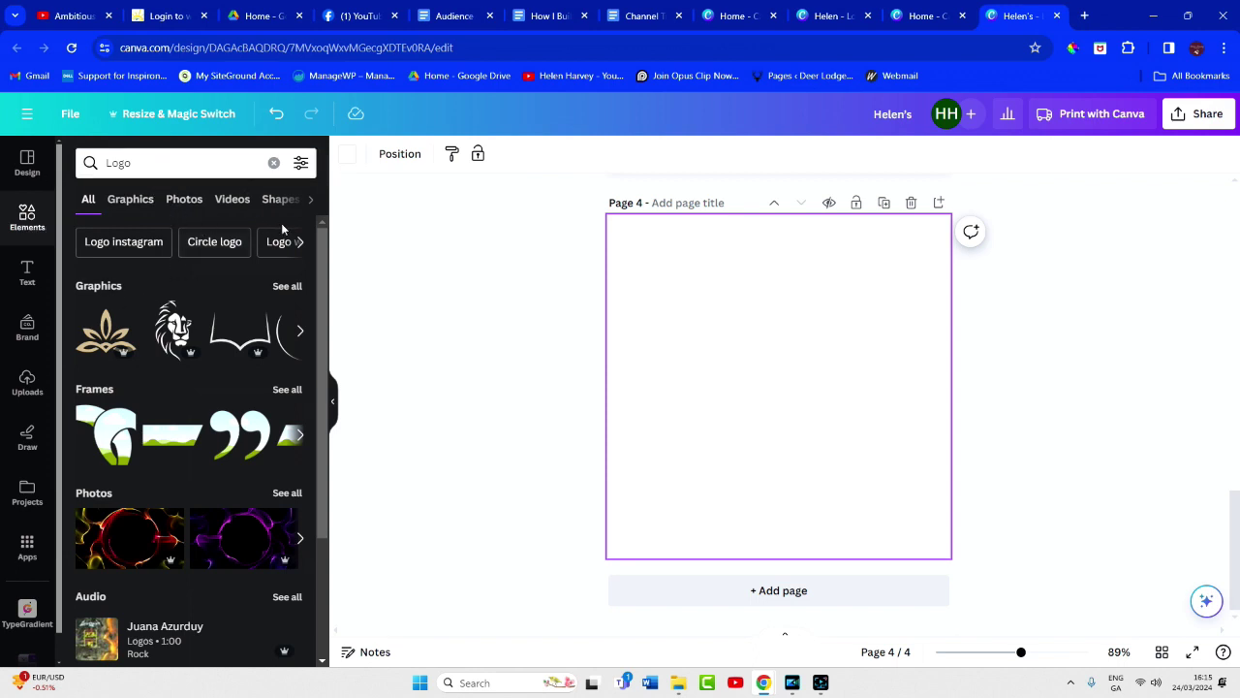
left_click(282, 287)
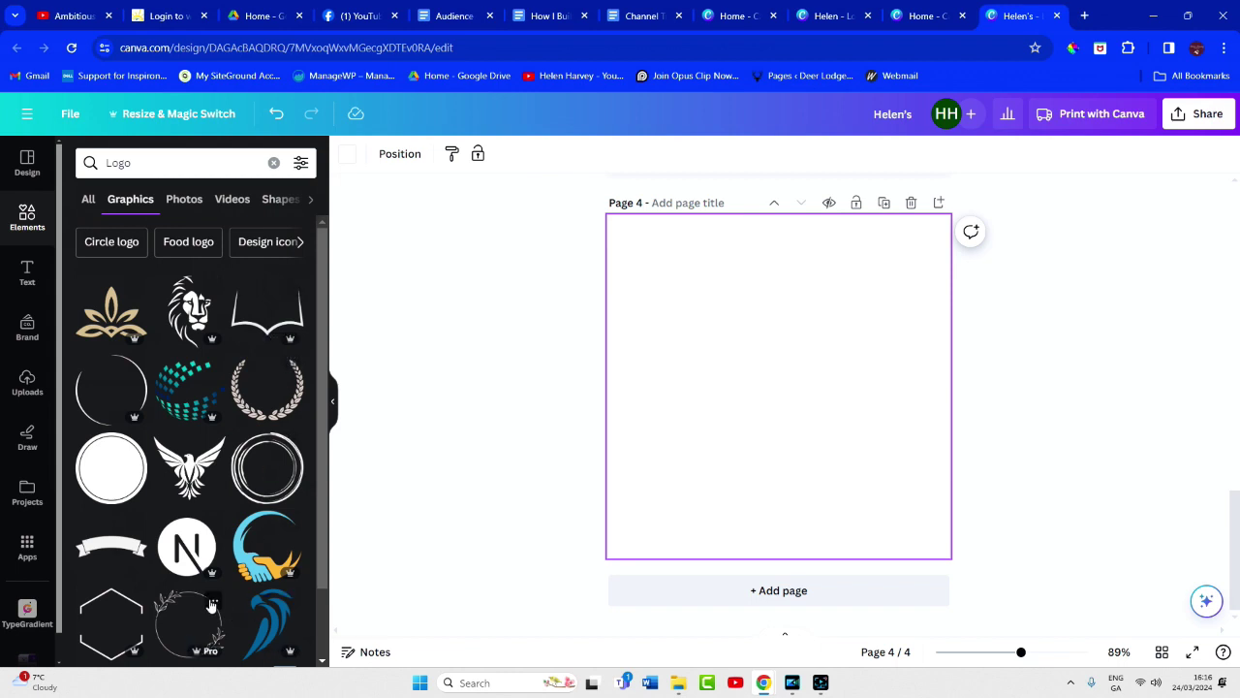
scroll(223, 606, "down", 10)
scroll(209, 602, "down", 6)
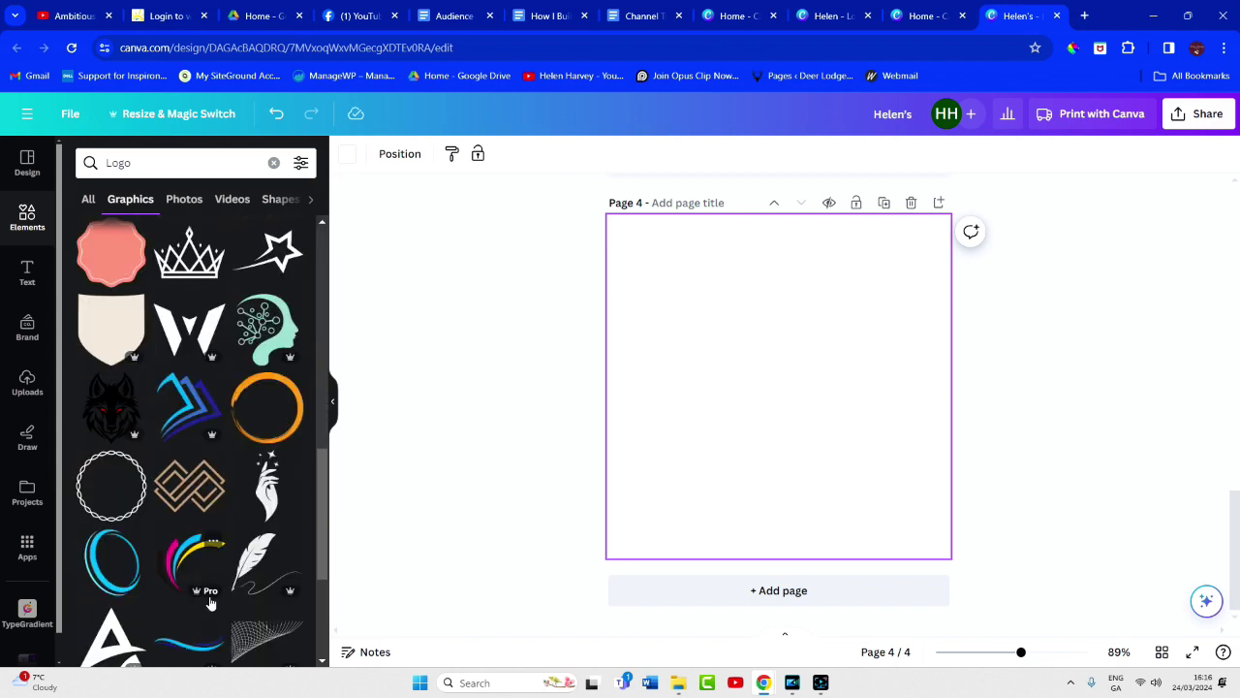
scroll(208, 603, "down", 8)
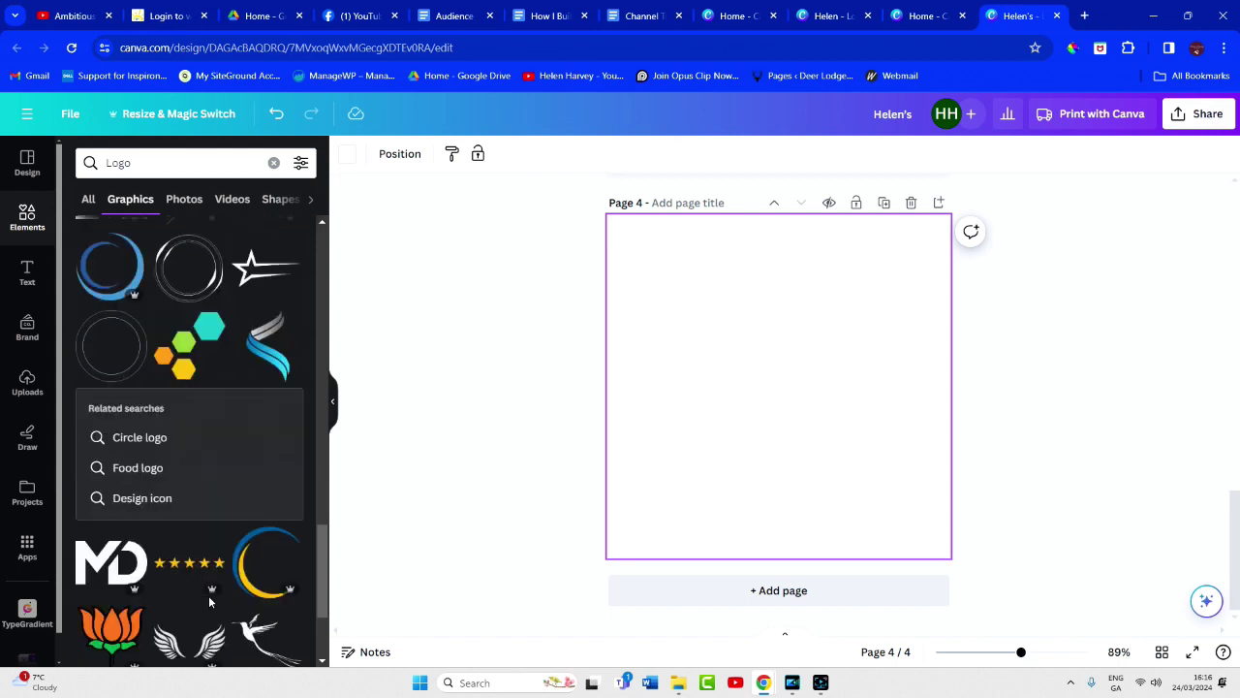
scroll(208, 603, "down", 2)
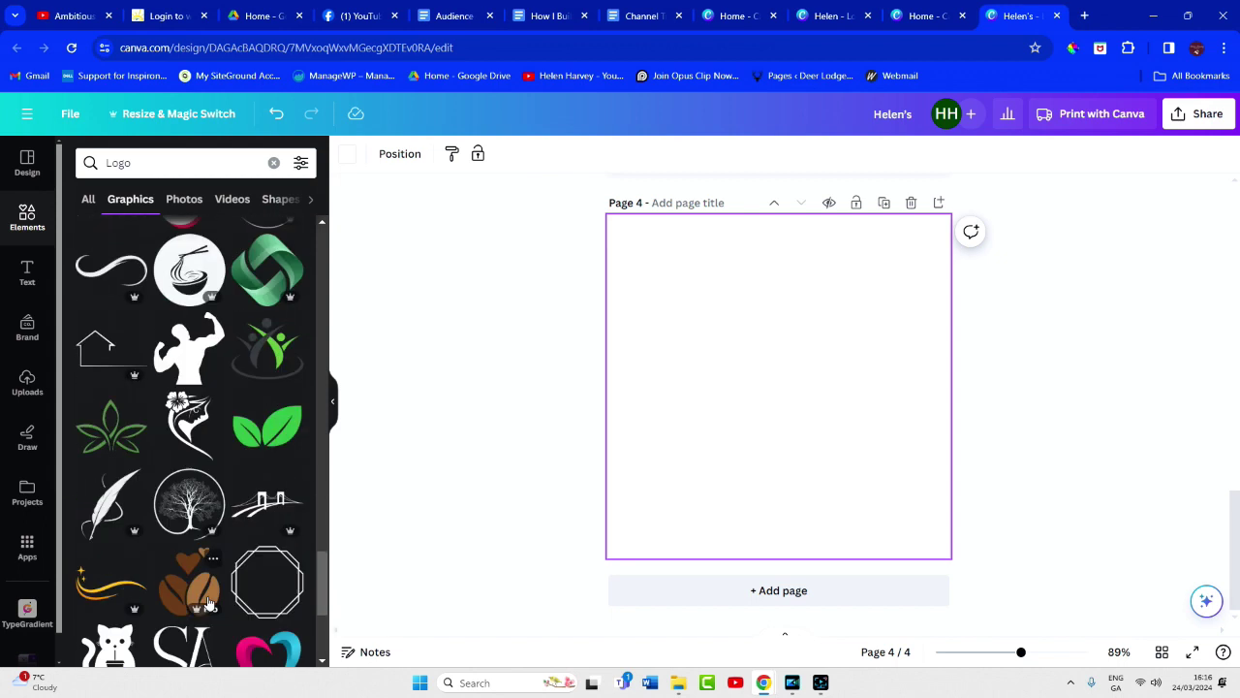
scroll(208, 603, "down", 8)
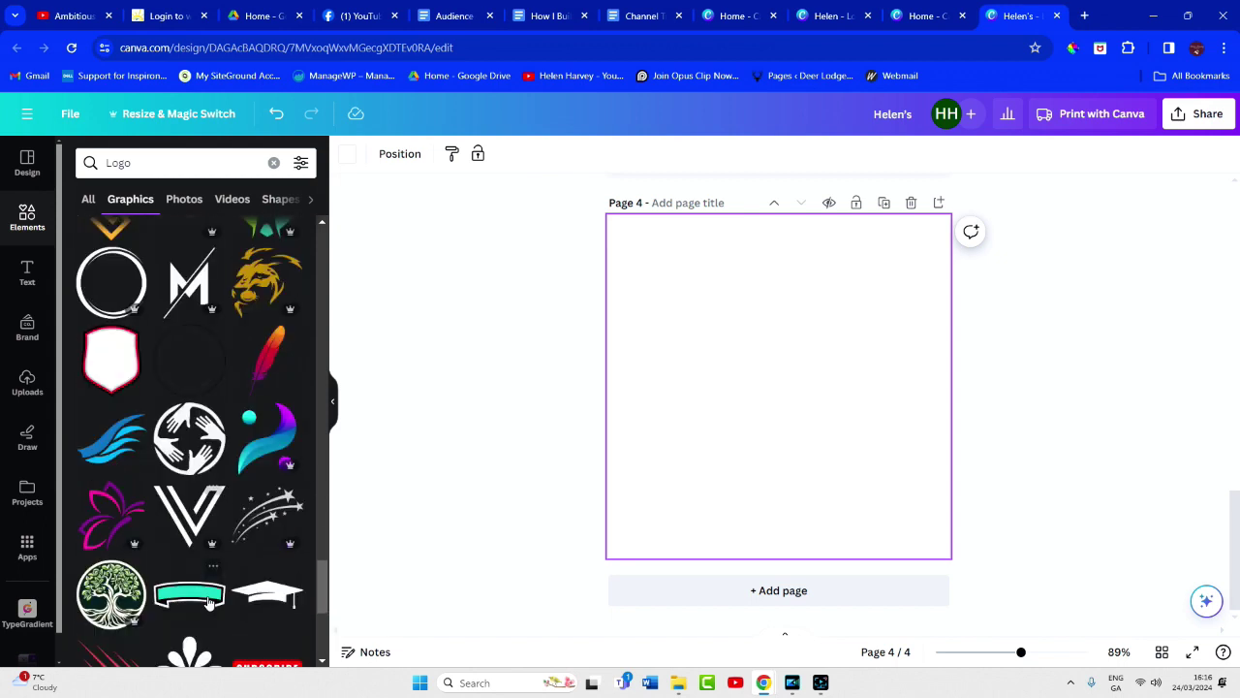
left_click(113, 528)
Recolour the pink parts of the butterfly to the dark red from the document colours.
left_click(548, 154)
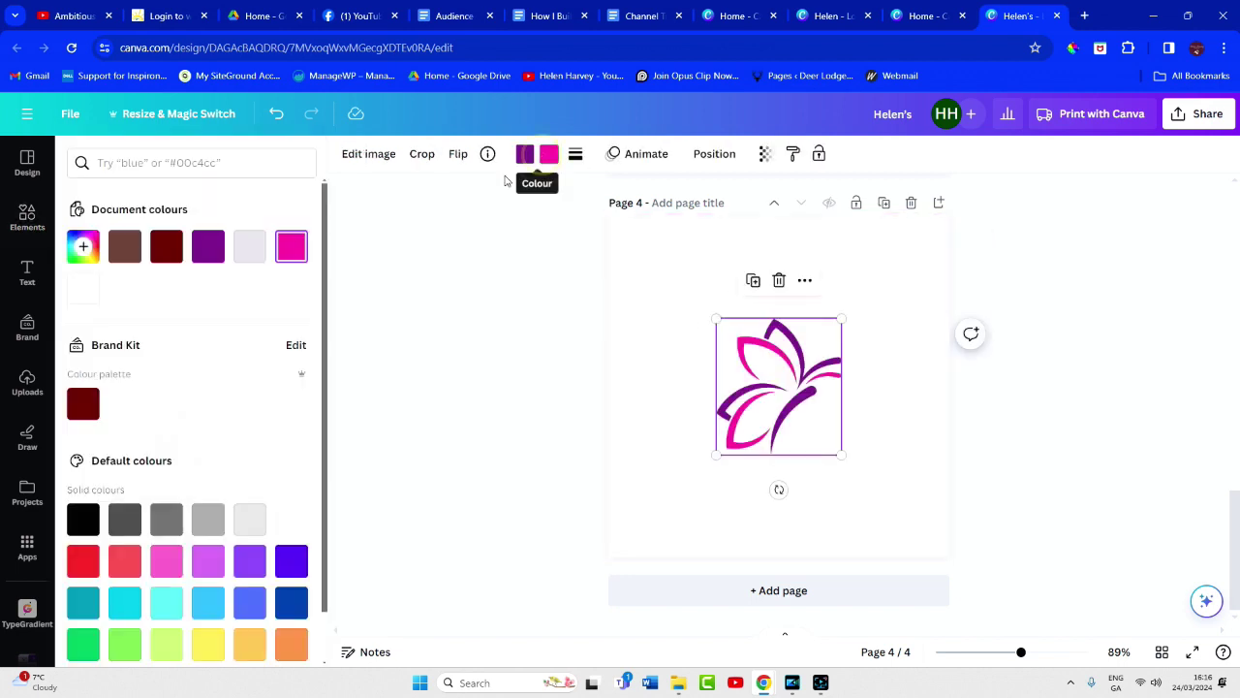
left_click(166, 244)
left_click(489, 321)
left_click(1066, 418)
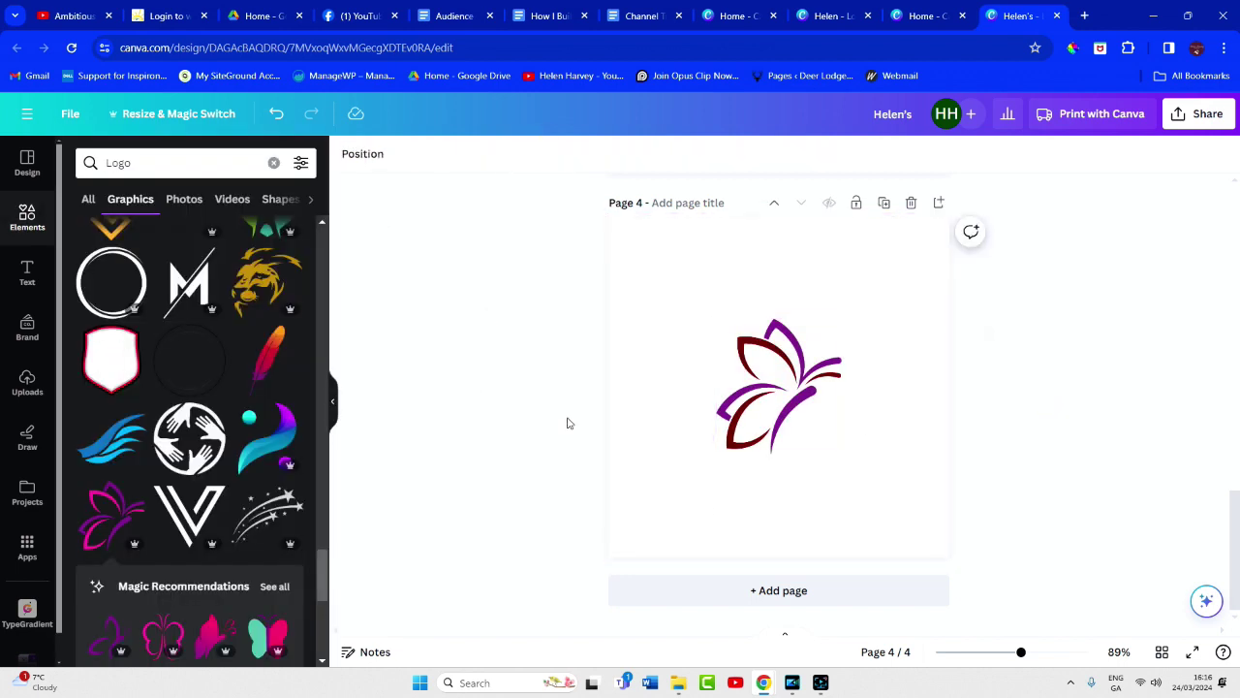
Copy the "Helen's Gifts" title from page 3 and paste it onto page 4.
scroll(543, 464, "up", 4)
scroll(543, 462, "up", 2)
scroll(543, 462, "down", 4)
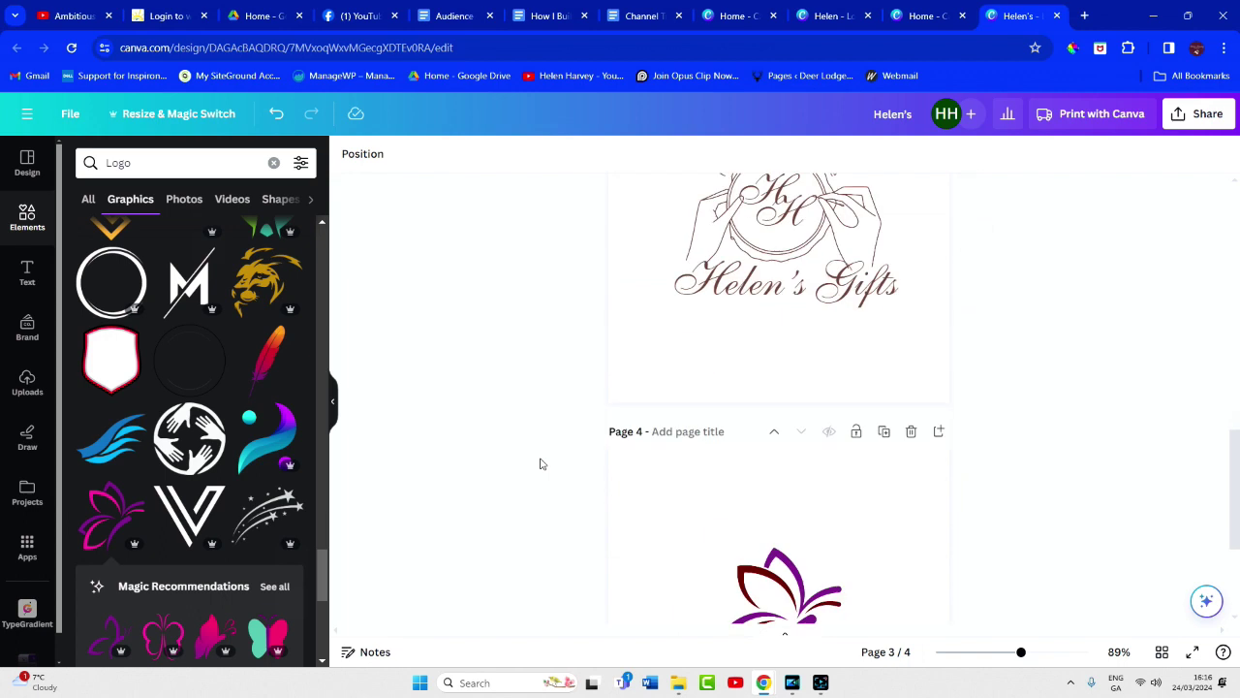
left_click(770, 281)
right_click(770, 276)
left_click(780, 236)
scroll(708, 493, "down", 3)
right_click(766, 441)
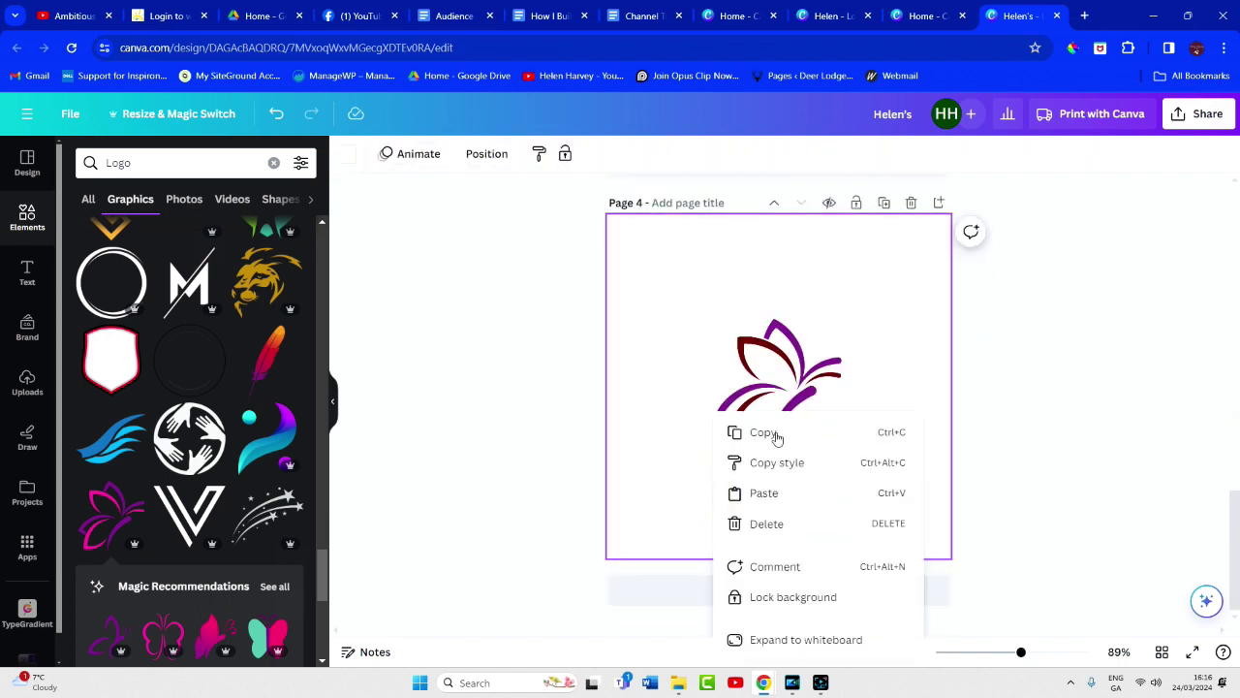
left_click(770, 494)
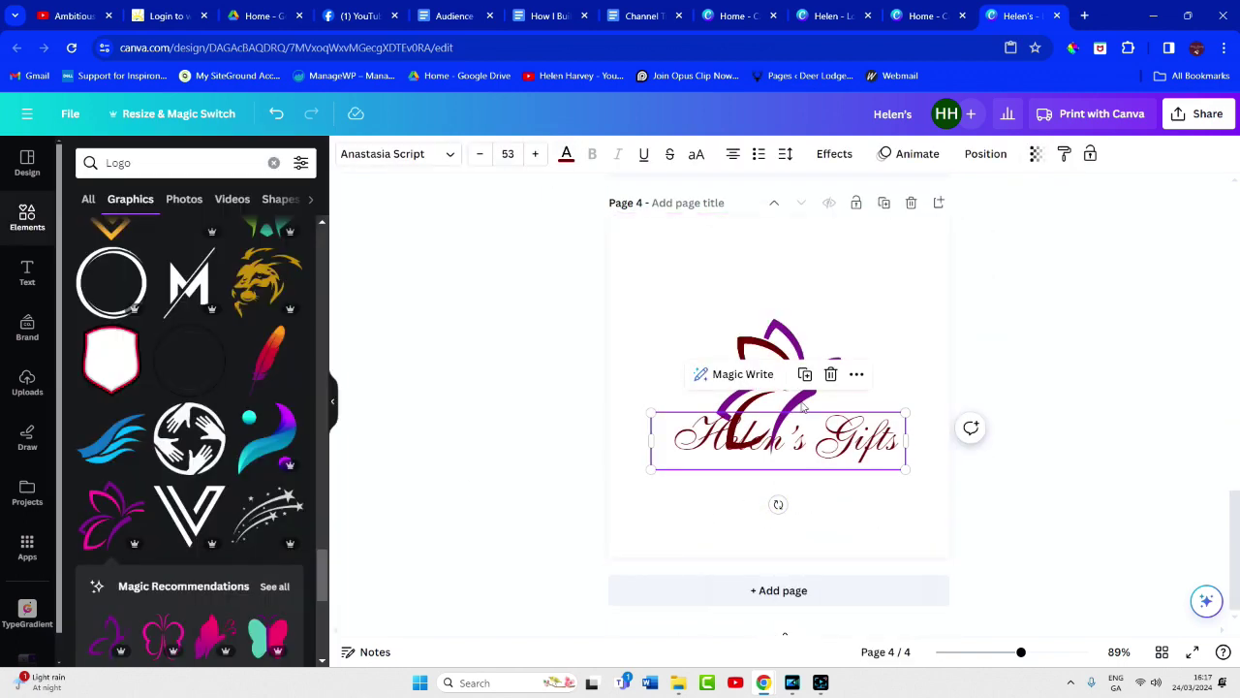
Enlarge the butterfly graphic and move the "Helen's Gifts" title down so it sits centred beneath it.
left_click(775, 334)
left_click_drag(739, 316, 686, 250)
left_click_drag(834, 436, 833, 473)
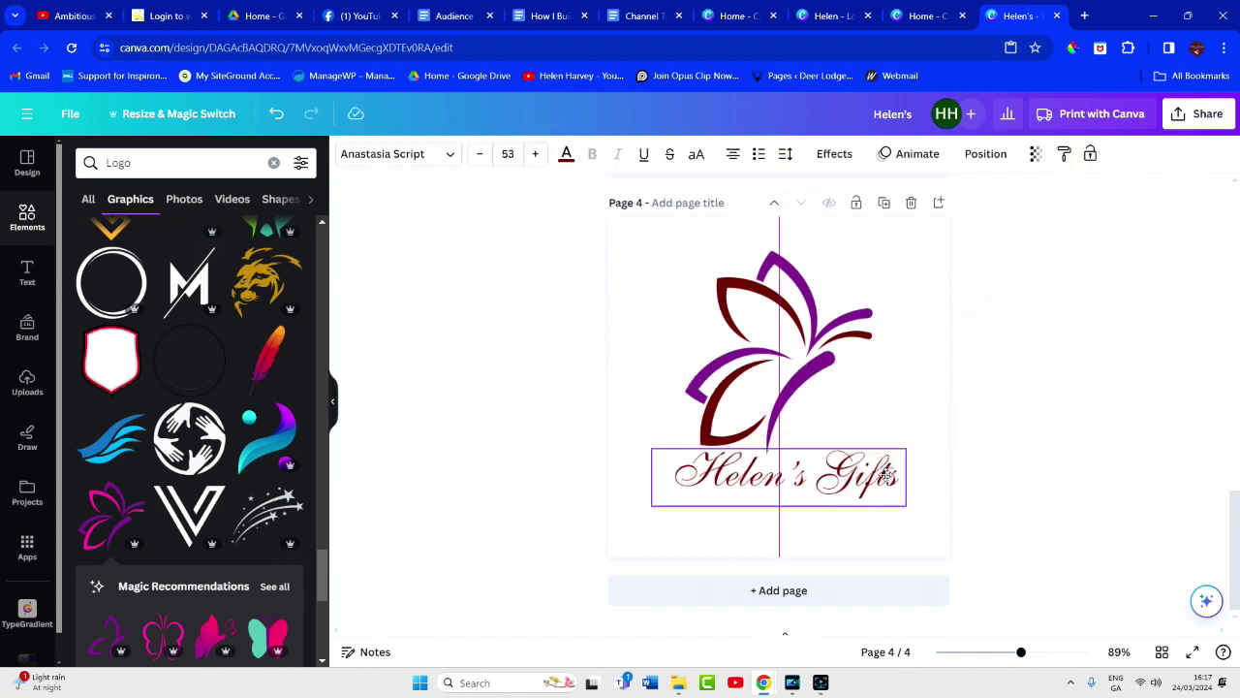
left_click(1130, 475)
Fade the butterfly to a pale background tint and move the title up across its middle.
left_click(775, 339)
left_click(764, 153)
left_click_drag(734, 213, 646, 213)
left_click_drag(775, 476, 775, 384)
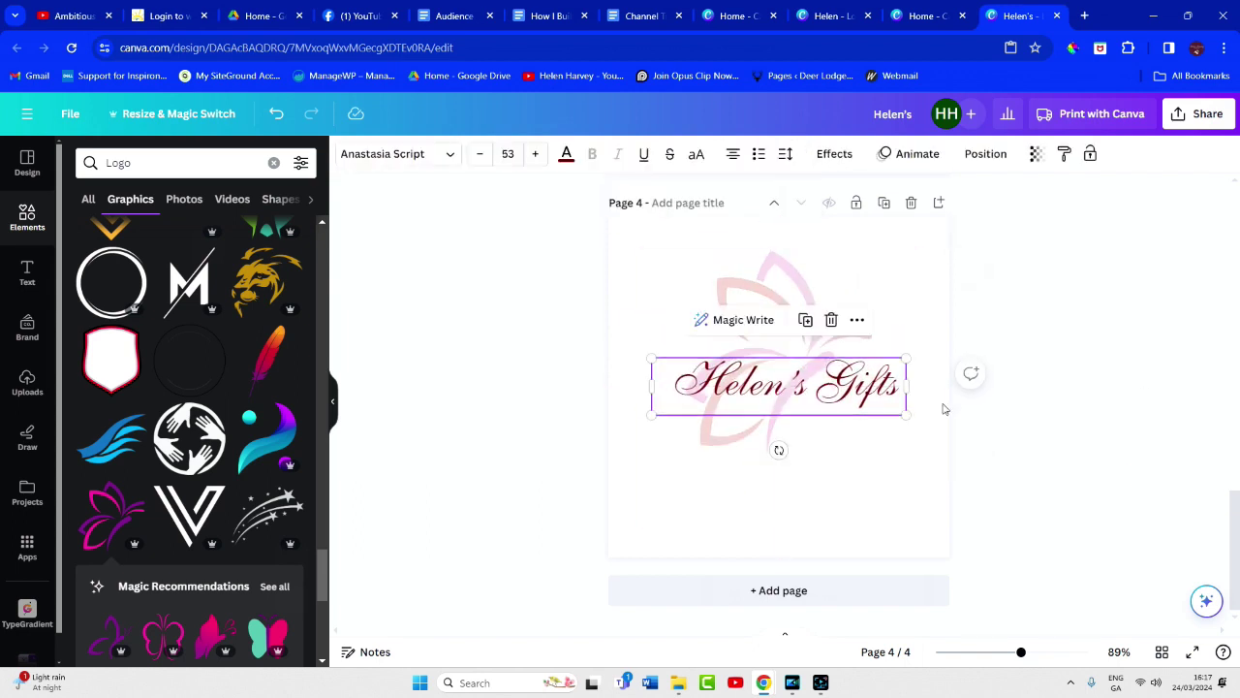
Shrink the butterfly slightly, re-centre it on the page, and lower the title onto the butterfly's bottom part.
left_click(833, 310)
left_click_drag(875, 252, 850, 275)
left_click_drag(794, 327, 803, 326)
left_click(1013, 394)
left_click_drag(812, 368, 795, 423)
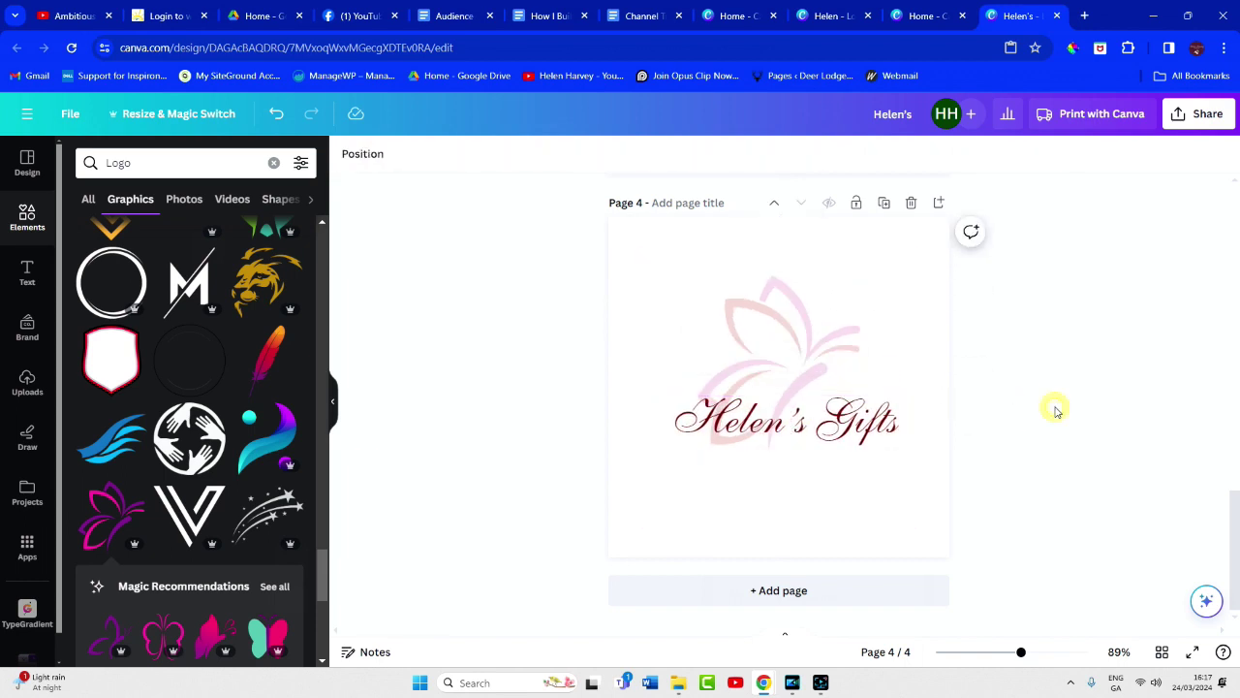
Rotate the butterfly clockwise and move it up so its body lies just above the title.
left_click(803, 338)
left_click_drag(778, 487, 698, 484)
left_click_drag(785, 344, 795, 327)
left_click(803, 437)
Make the faded butterfly stronger by setting its transparency value to 63.
left_click(790, 310)
left_click(763, 155)
left_click(1085, 492)
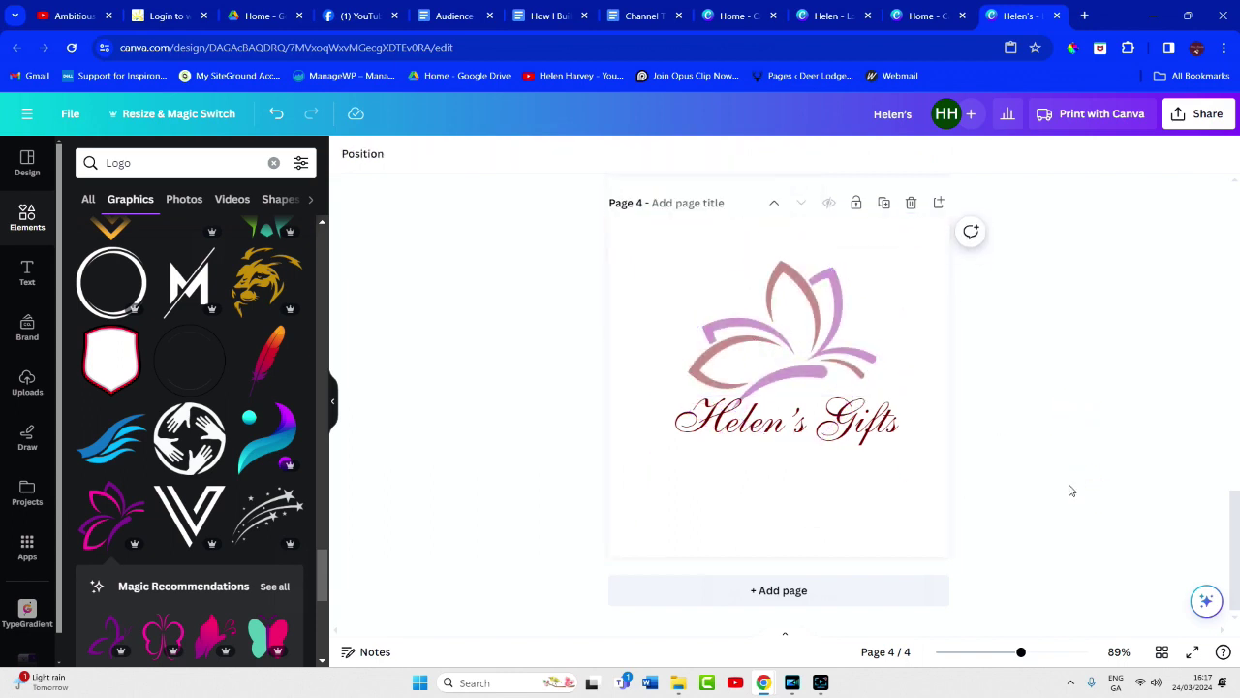
left_click(766, 310)
left_click(764, 153)
left_click_drag(686, 215, 713, 216)
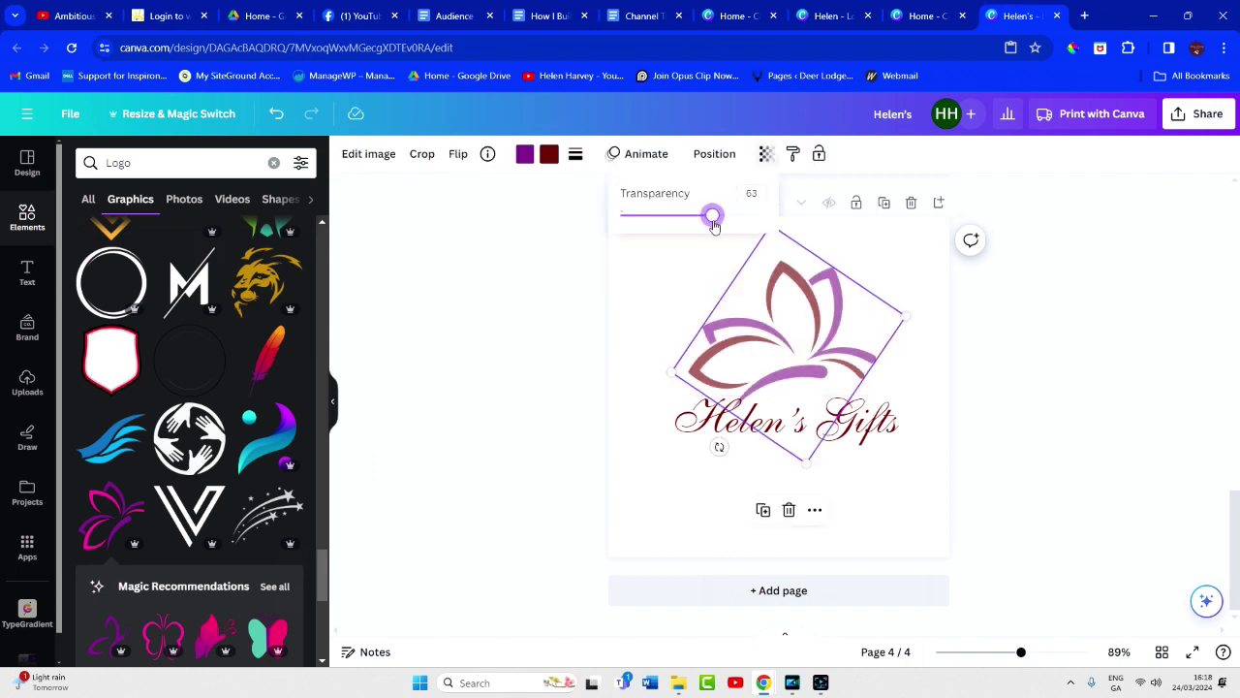
left_click(1108, 504)
Try grey and purple as the title's text colour, then return it to the document's dark red.
left_click(785, 422)
left_click(567, 153)
left_click(124, 246)
left_click(242, 245)
left_click(200, 523)
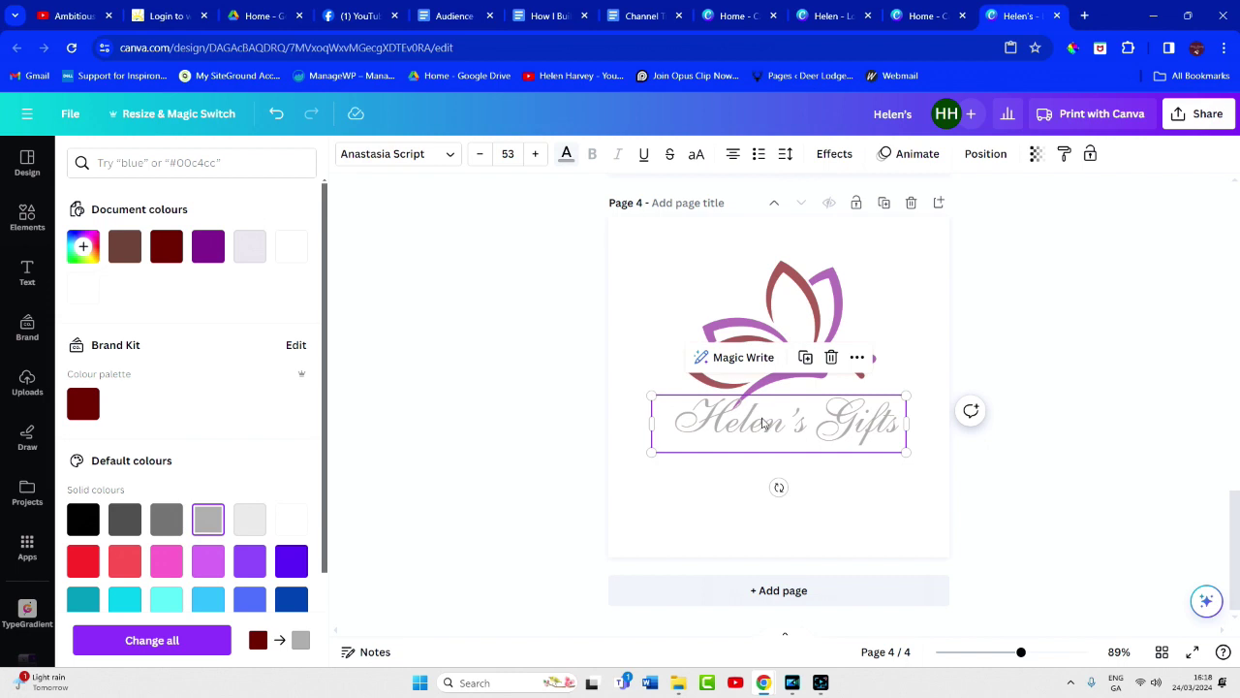
left_click(208, 246)
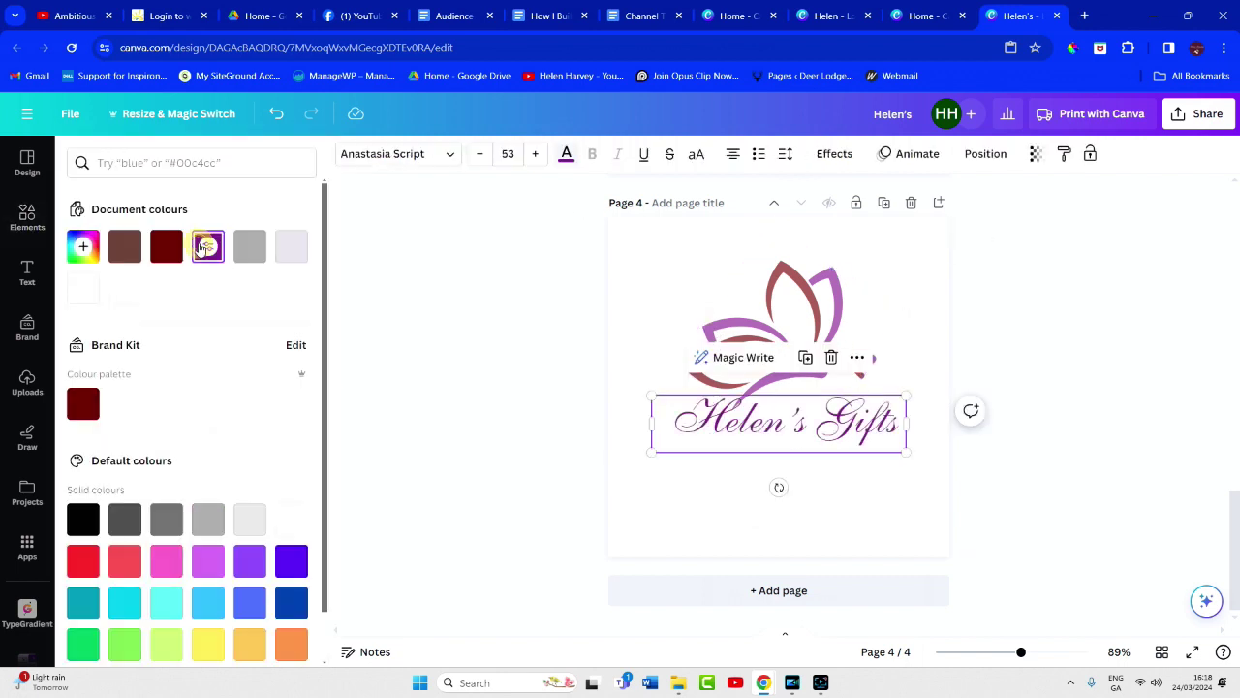
left_click(165, 246)
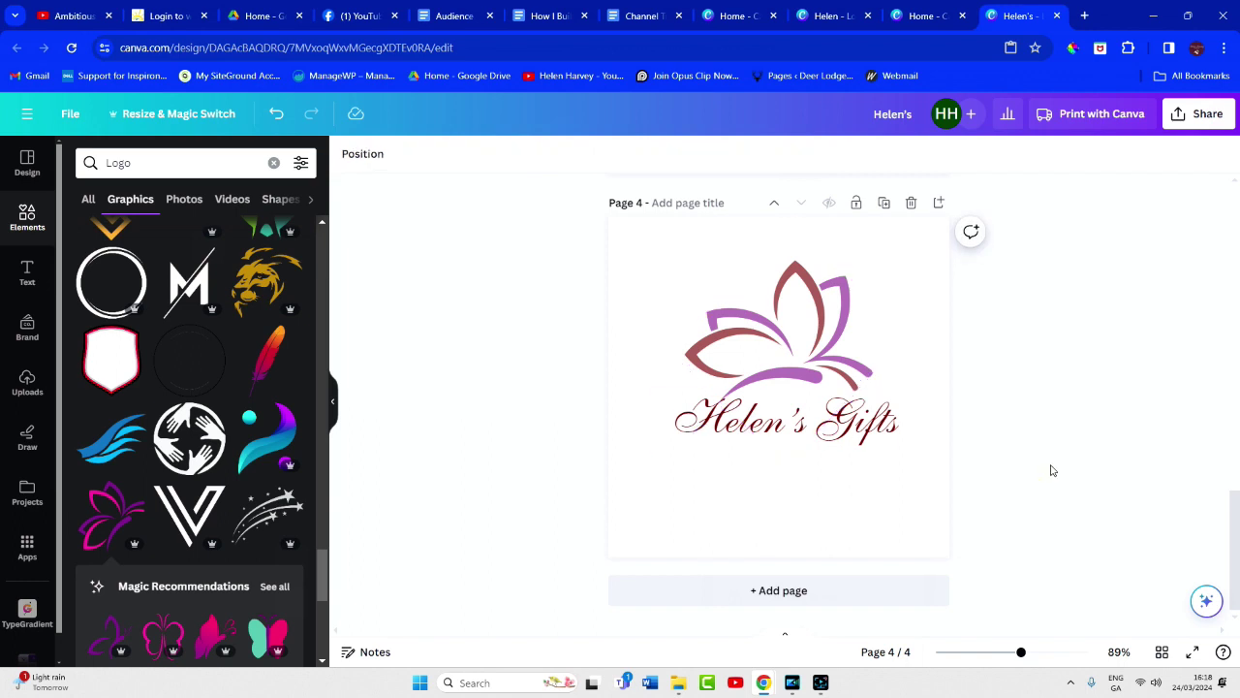
Increase the title's font size to 59 and enlarge the butterfly to about 288 by 313.
left_click(852, 436)
left_click(531, 154)
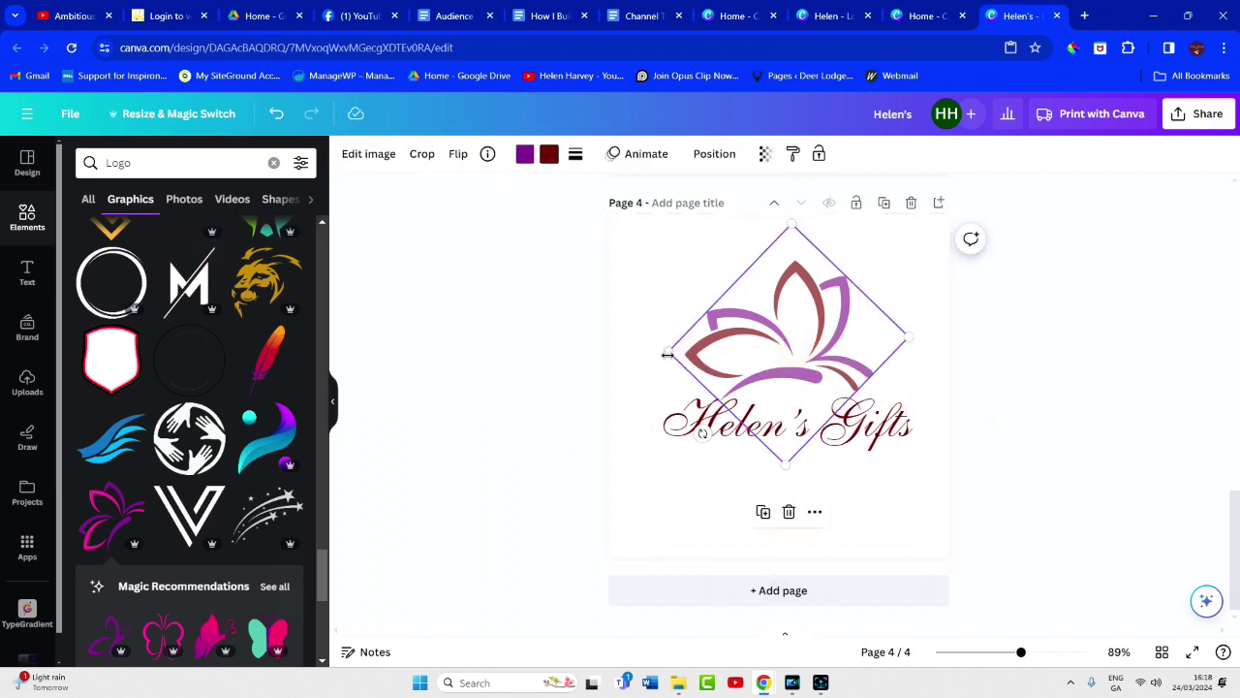
left_click_drag(668, 354, 635, 354)
left_click_drag(911, 340, 923, 336)
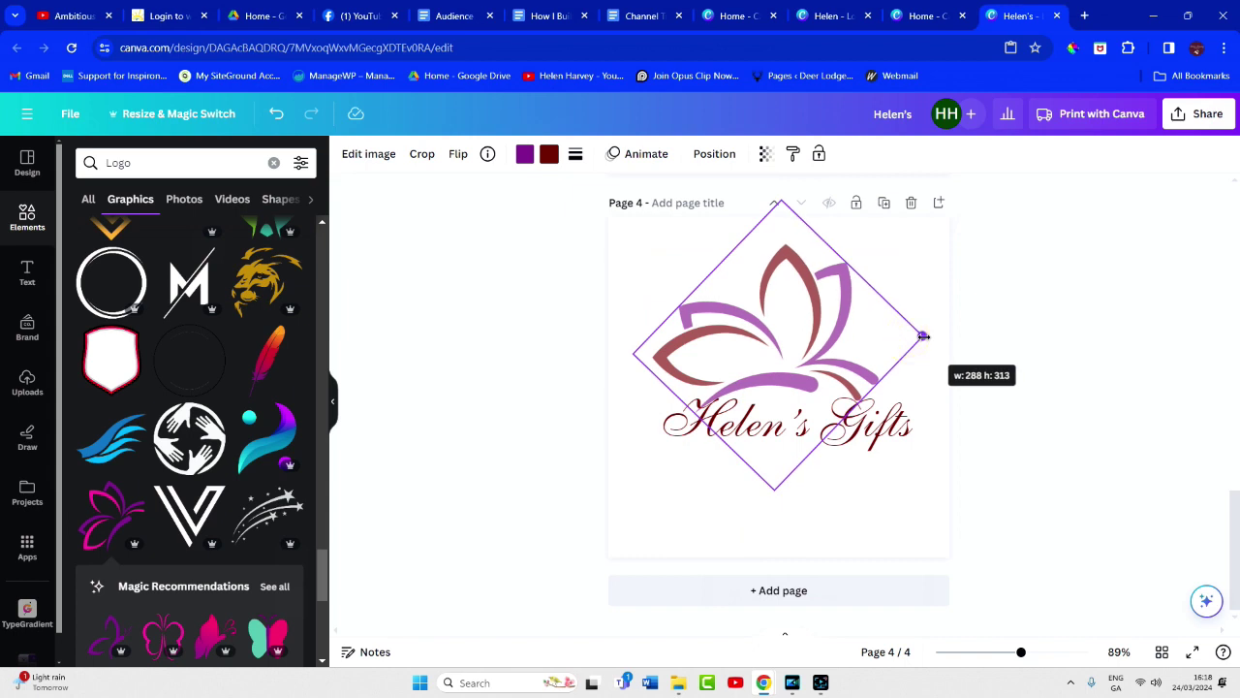
left_click(1121, 404)
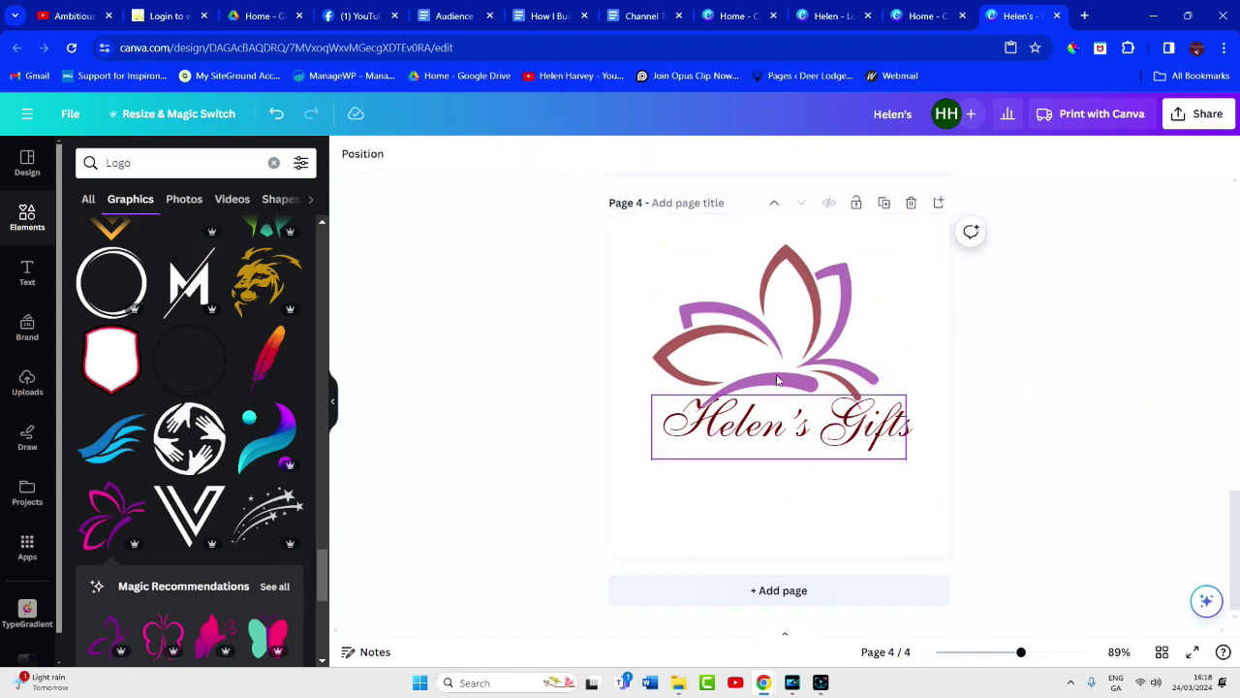
Separate the title from the butterfly by moving it slightly down and left, and nudge the butterfly's position.
left_click_drag(870, 430, 871, 444)
left_click(1084, 451)
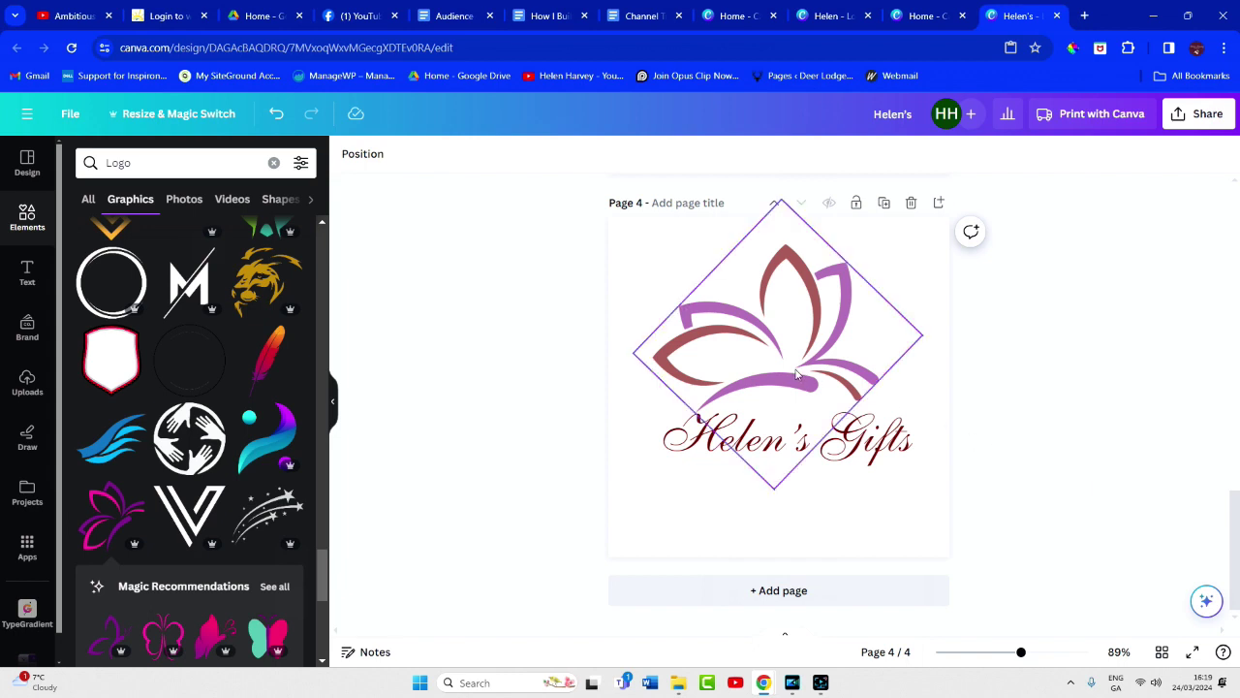
left_click_drag(800, 372, 803, 368)
left_click(883, 452)
left_click_drag(884, 452, 874, 452)
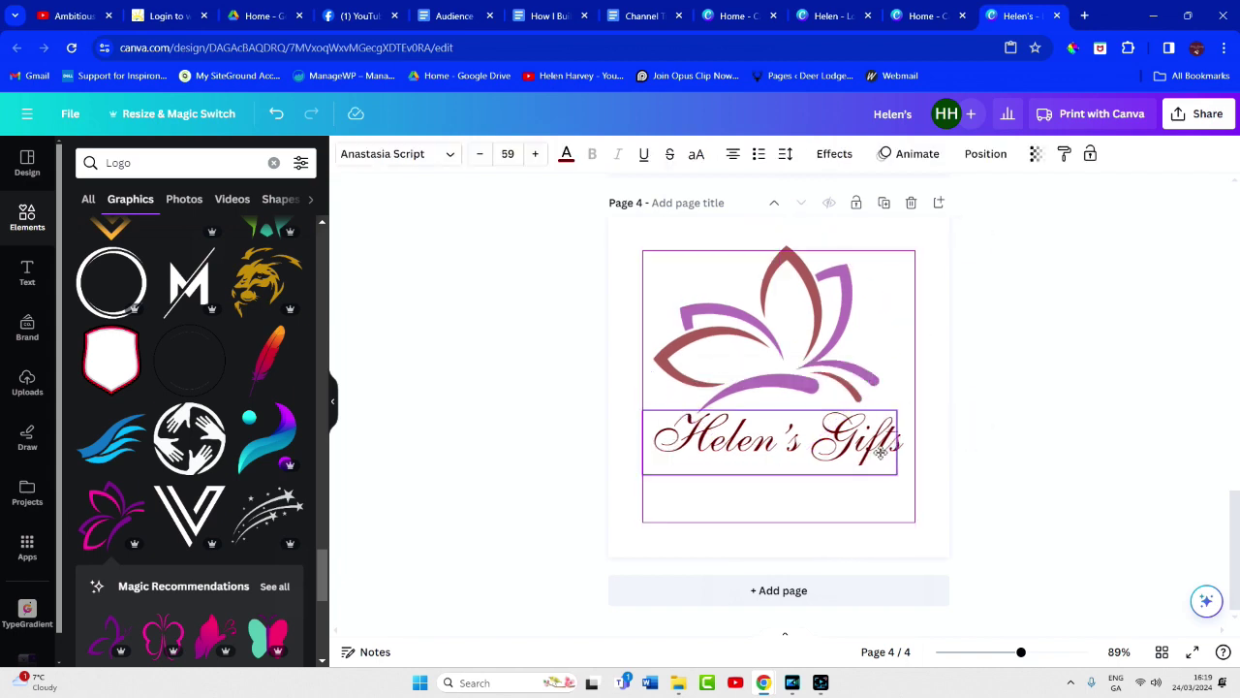
left_click(1052, 498)
Try other fonts on the title, including The Mumbai Sticker, Architype Bayer-Type and Braggadocio.
left_click(776, 441)
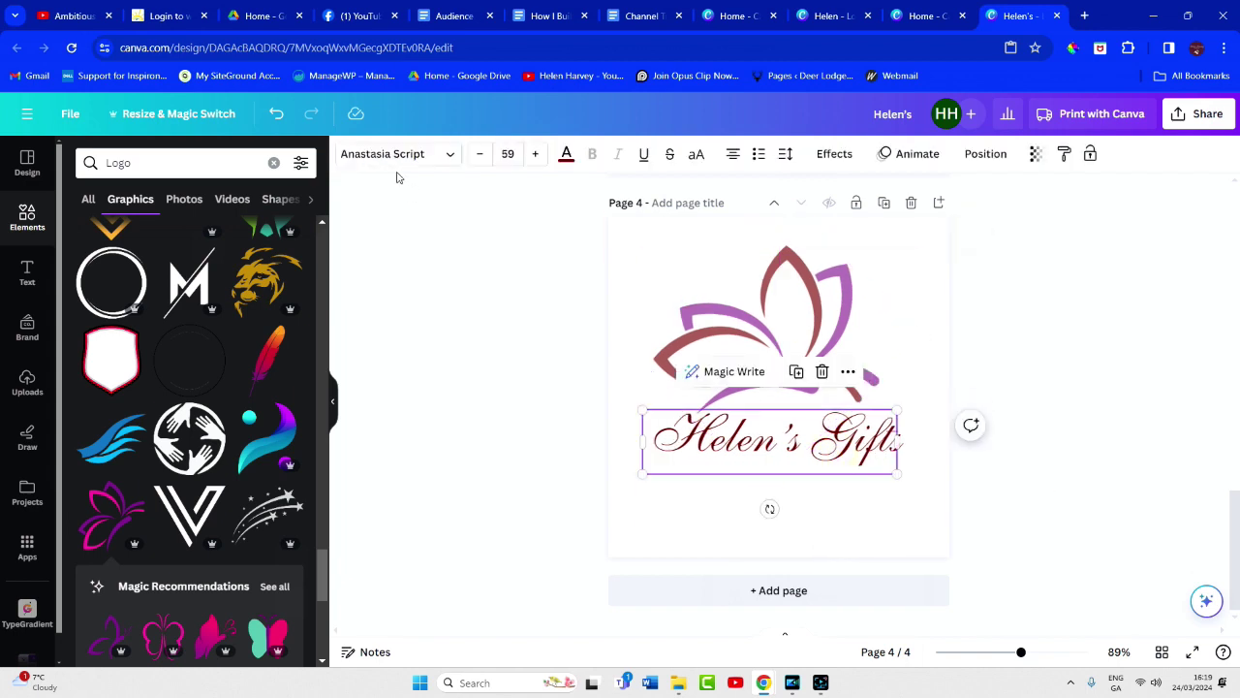
left_click(392, 153)
left_click(176, 364)
left_click(172, 430)
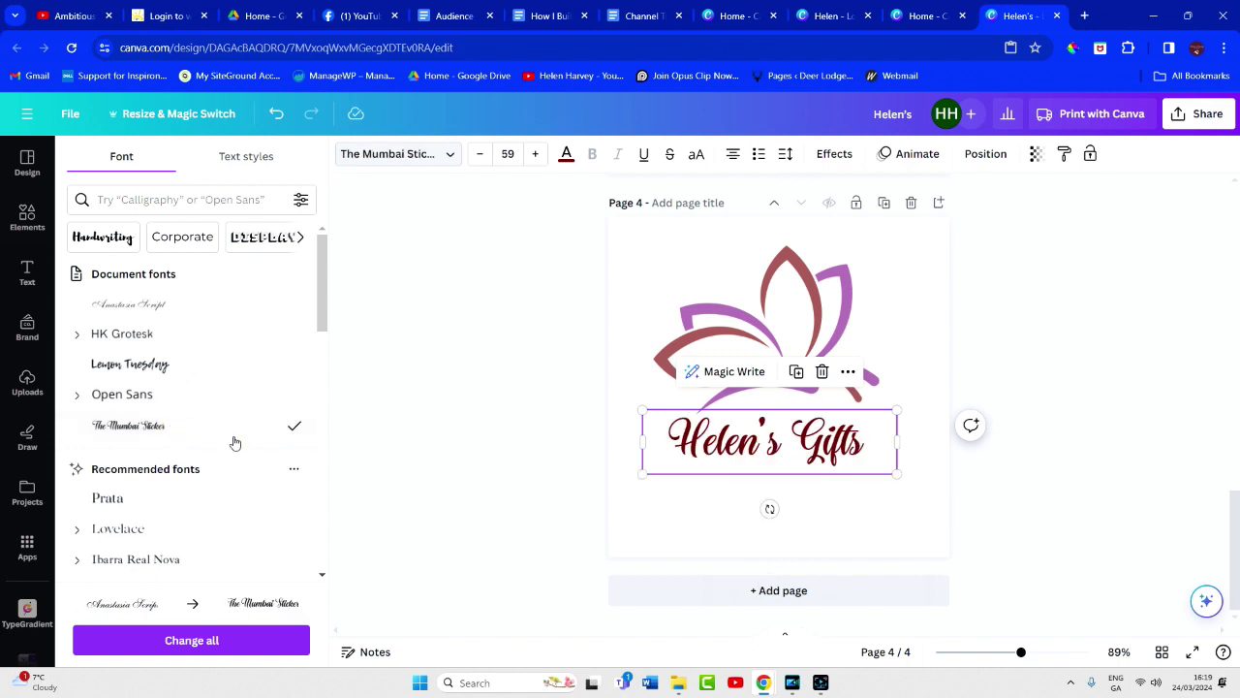
scroll(175, 433, "down", 2)
left_click(191, 443)
left_click(179, 457)
scroll(155, 388, "down", 3)
left_click(152, 381)
left_click(188, 426)
scroll(228, 494, "down", 3)
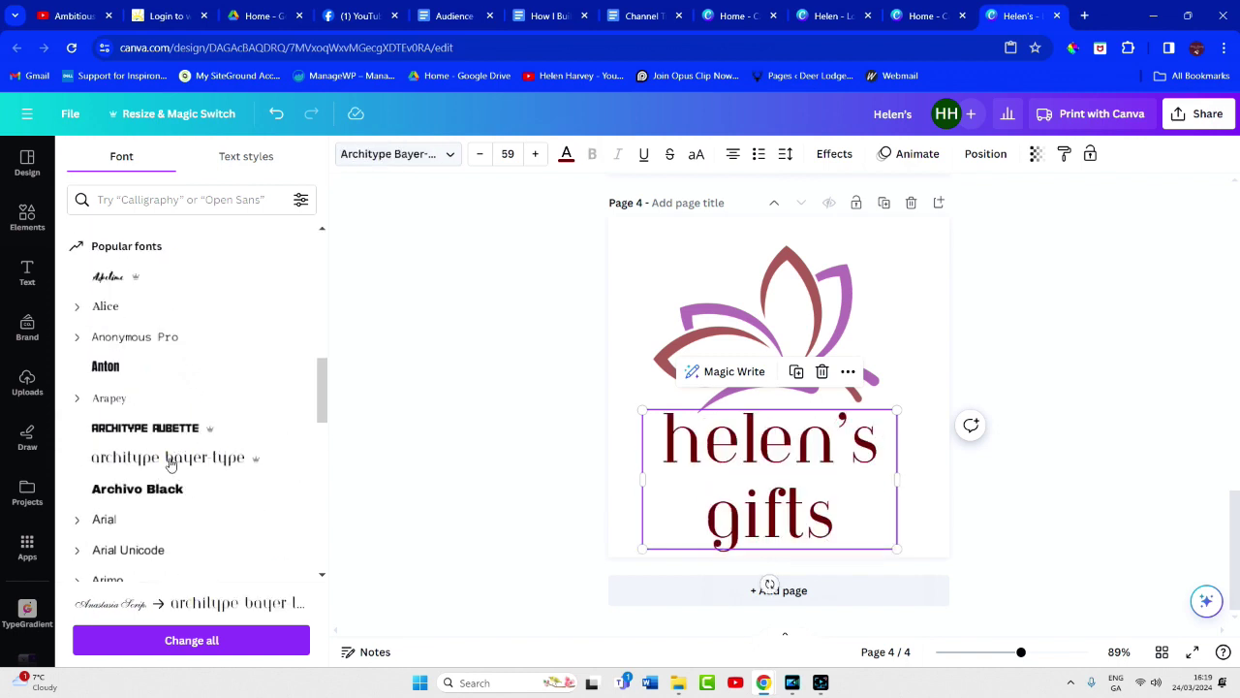
scroll(144, 412, "down", 5)
left_click(124, 320)
left_click(141, 412)
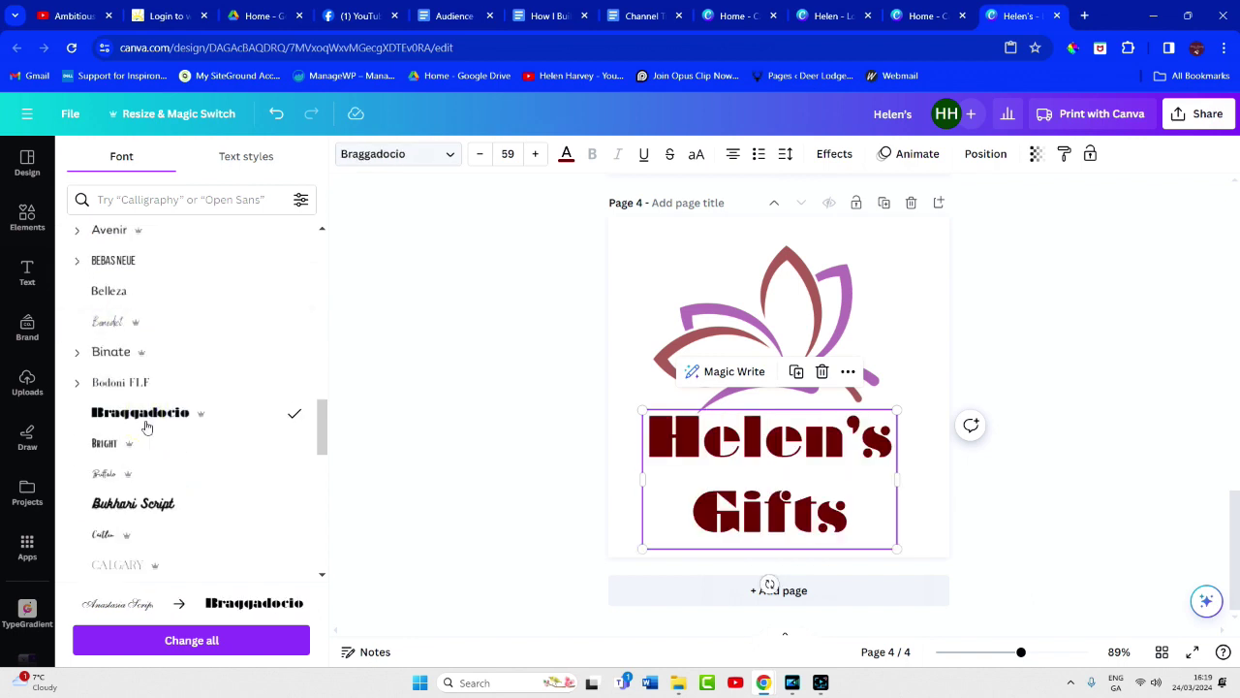
Try further fonts on the title, including Bukhari Script, Copperplate Gothic 32 BC, Devasia and Impact.
left_click(135, 503)
left_click(121, 533)
scroll(157, 506, "down", 1)
scroll(157, 506, "down", 3)
left_click(140, 341)
left_click(140, 428)
left_click(140, 405)
left_click(139, 461)
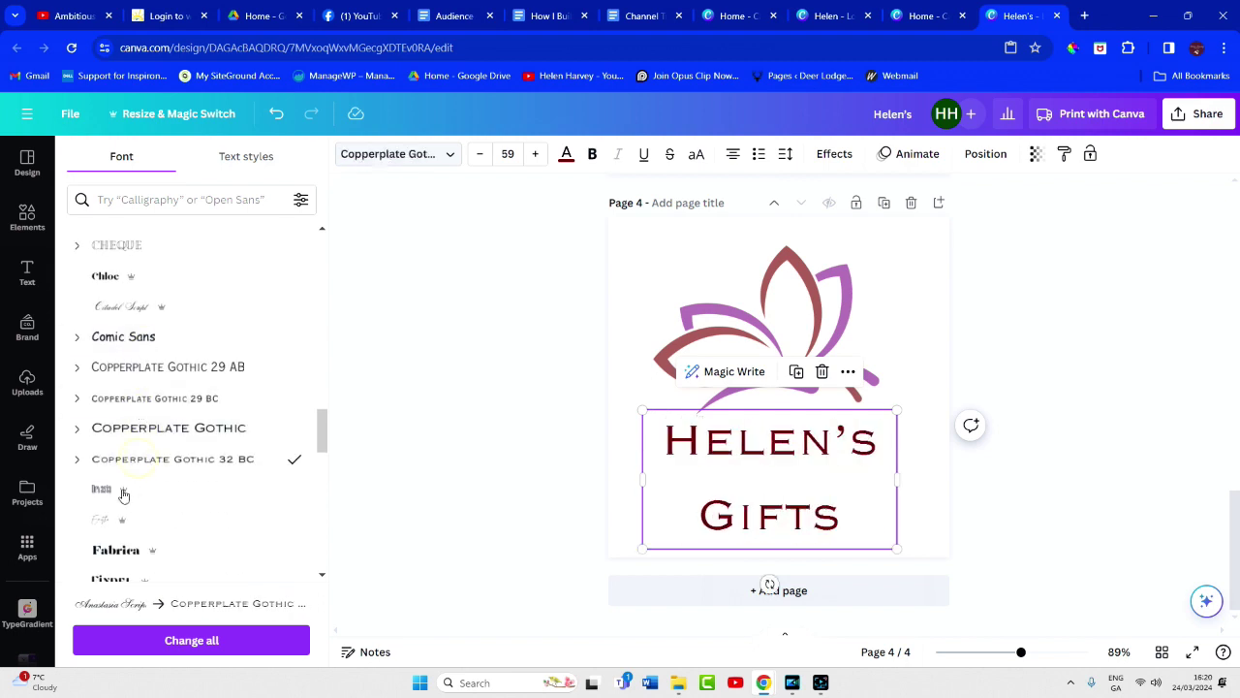
left_click(122, 490)
scroll(160, 524, "down", 8)
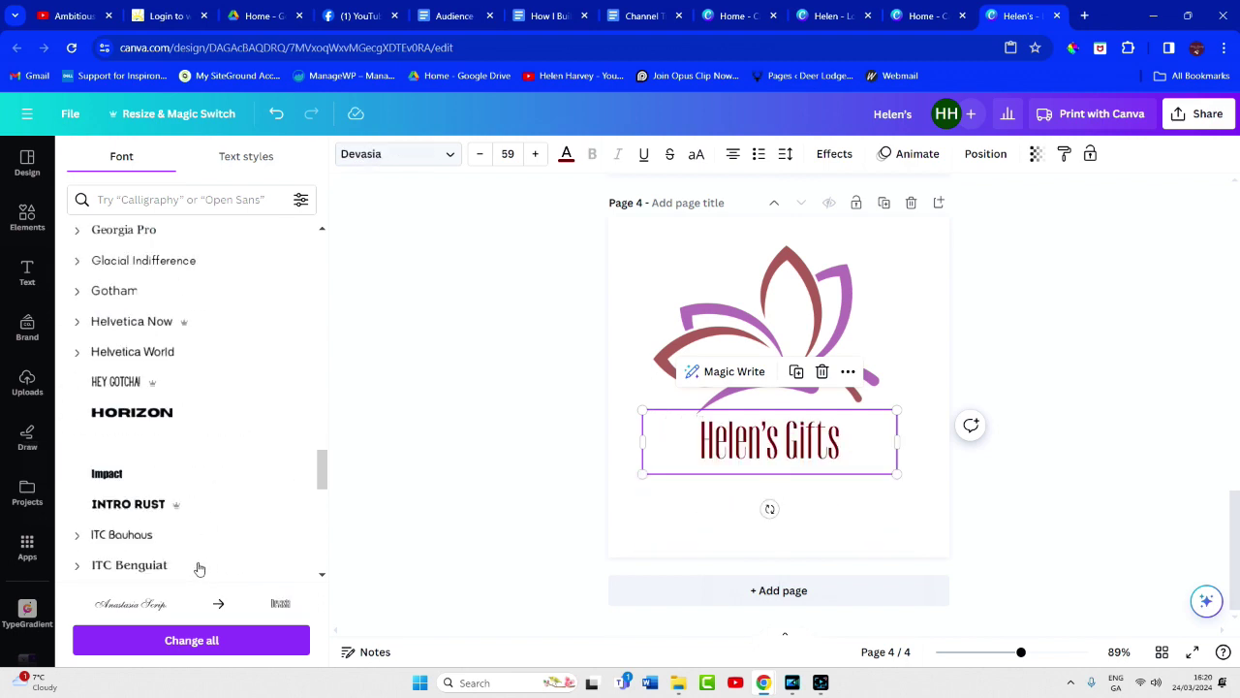
left_click(138, 385)
left_click(135, 476)
scroll(193, 504, "down", 10)
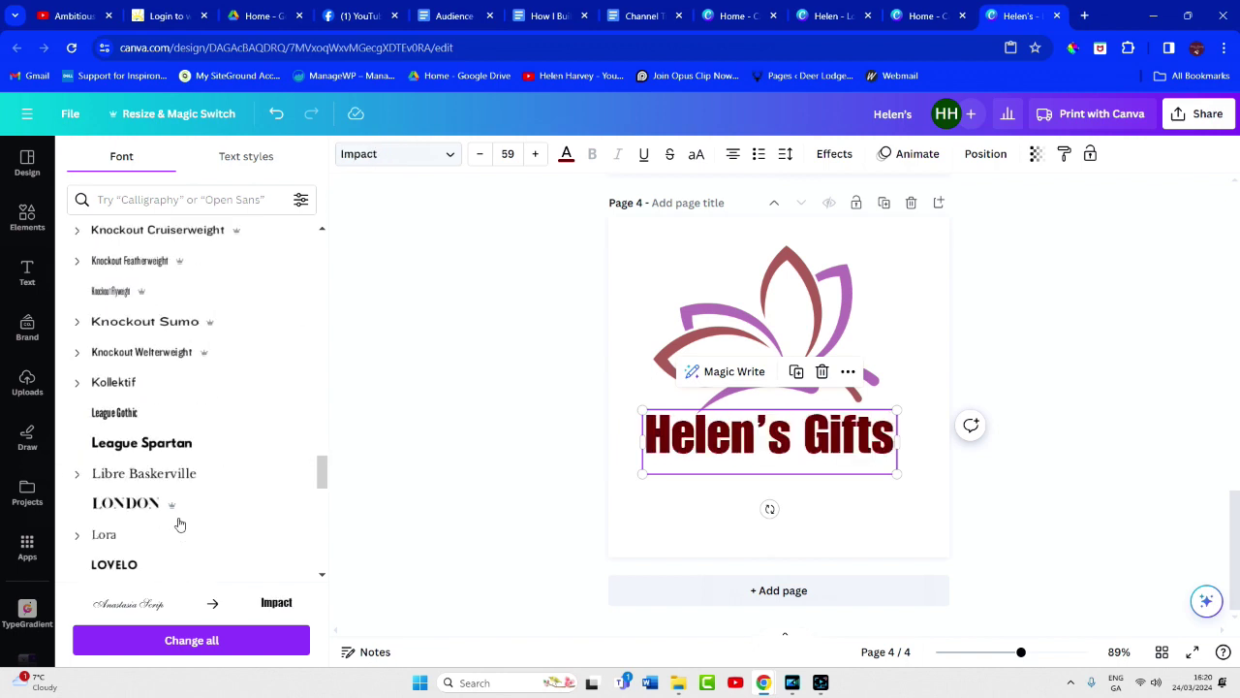
Apply the document's script Subheading style to the title and enlarge the text slightly.
left_click(250, 166)
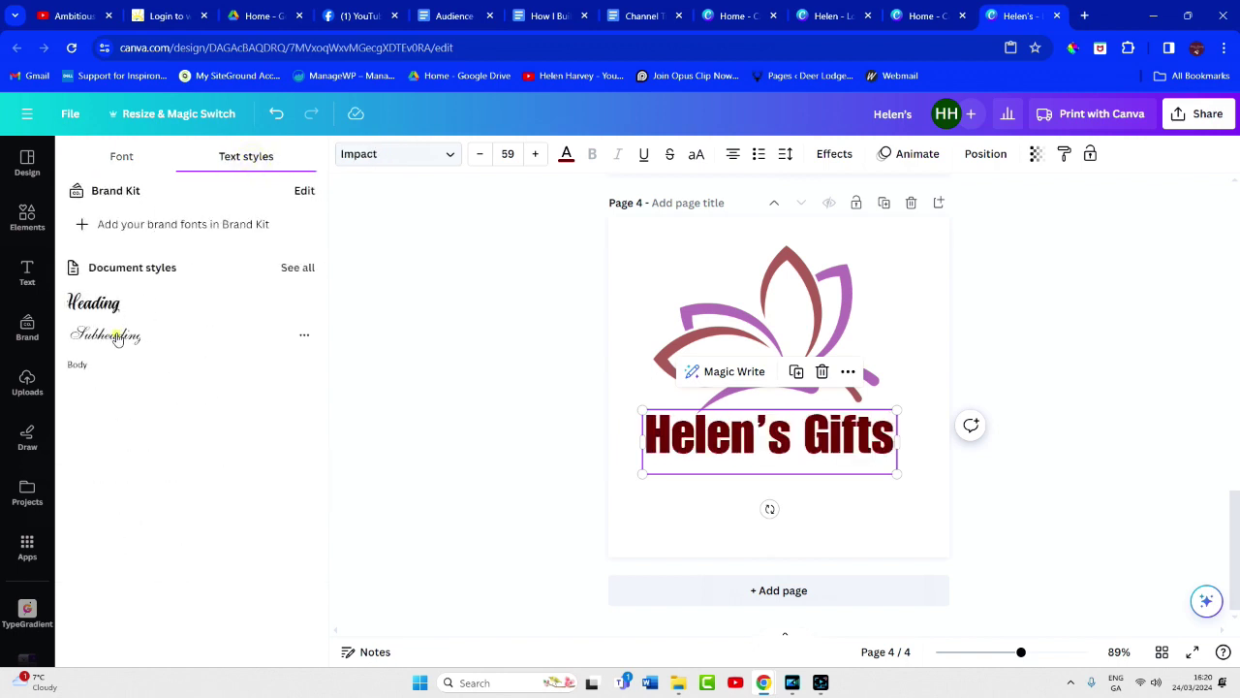
left_click(116, 337)
left_click(479, 339)
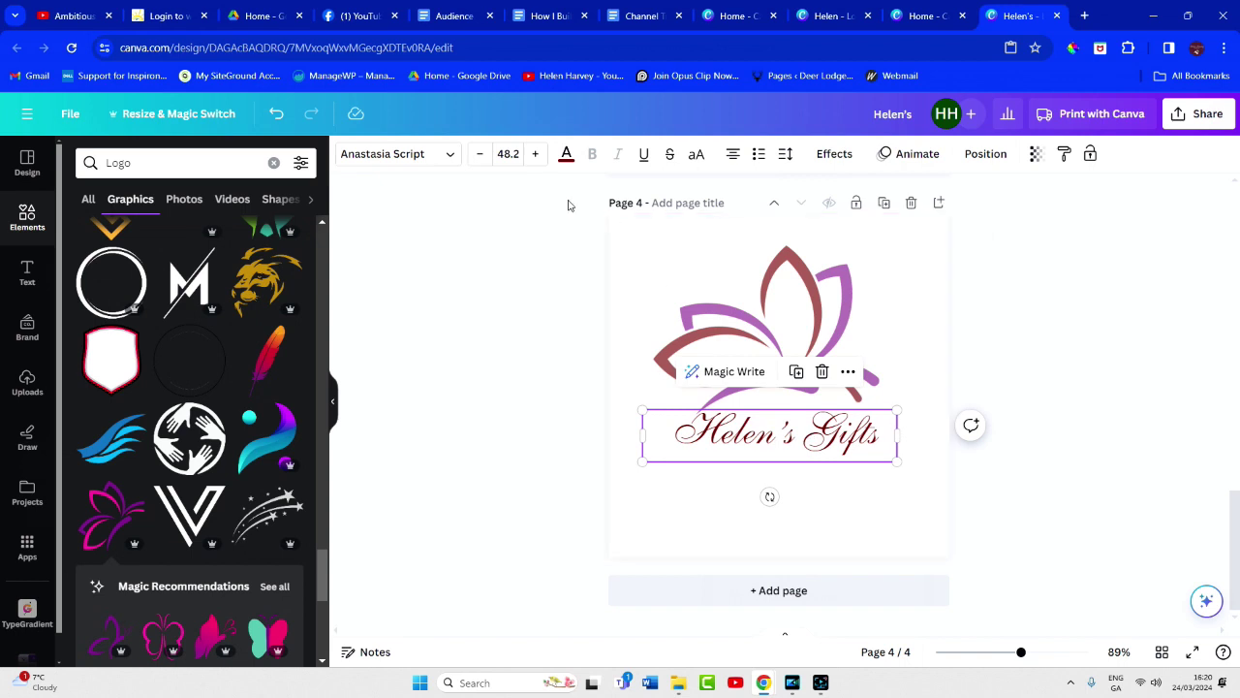
left_click(1155, 403)
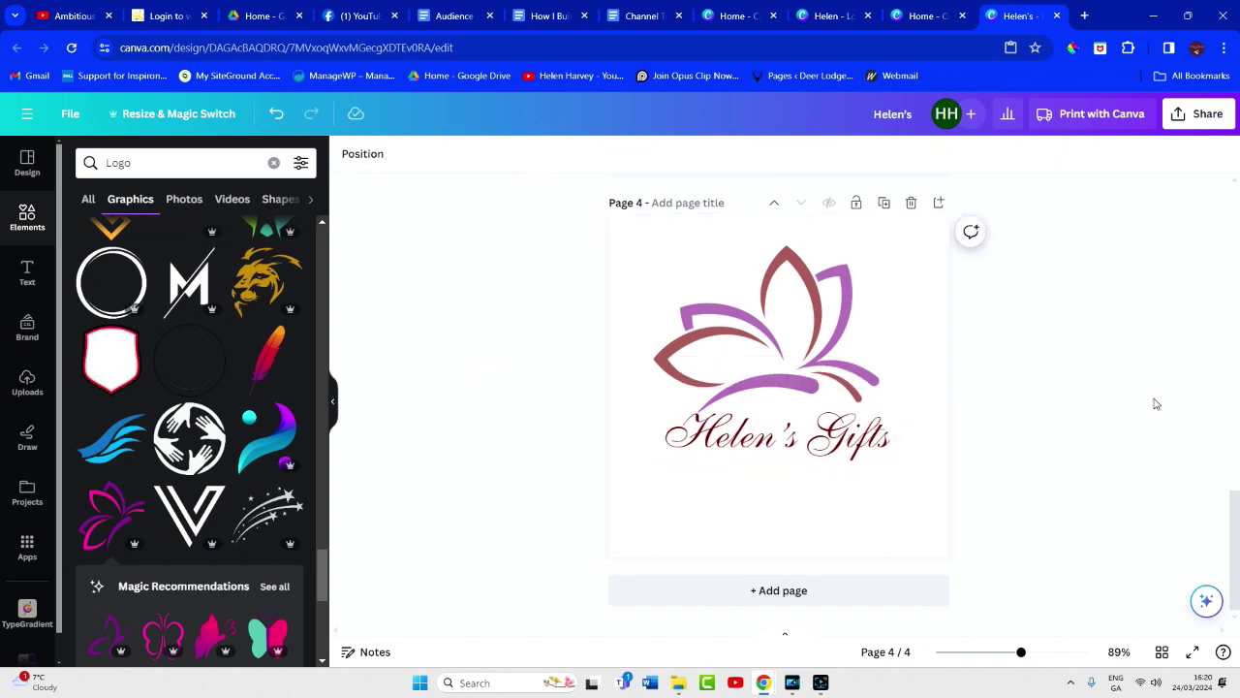
Nudge the "Helen's Gifts" title slightly left beneath the butterfly and clear the selection.
left_click(776, 436)
left_click(797, 338)
left_click(1003, 401)
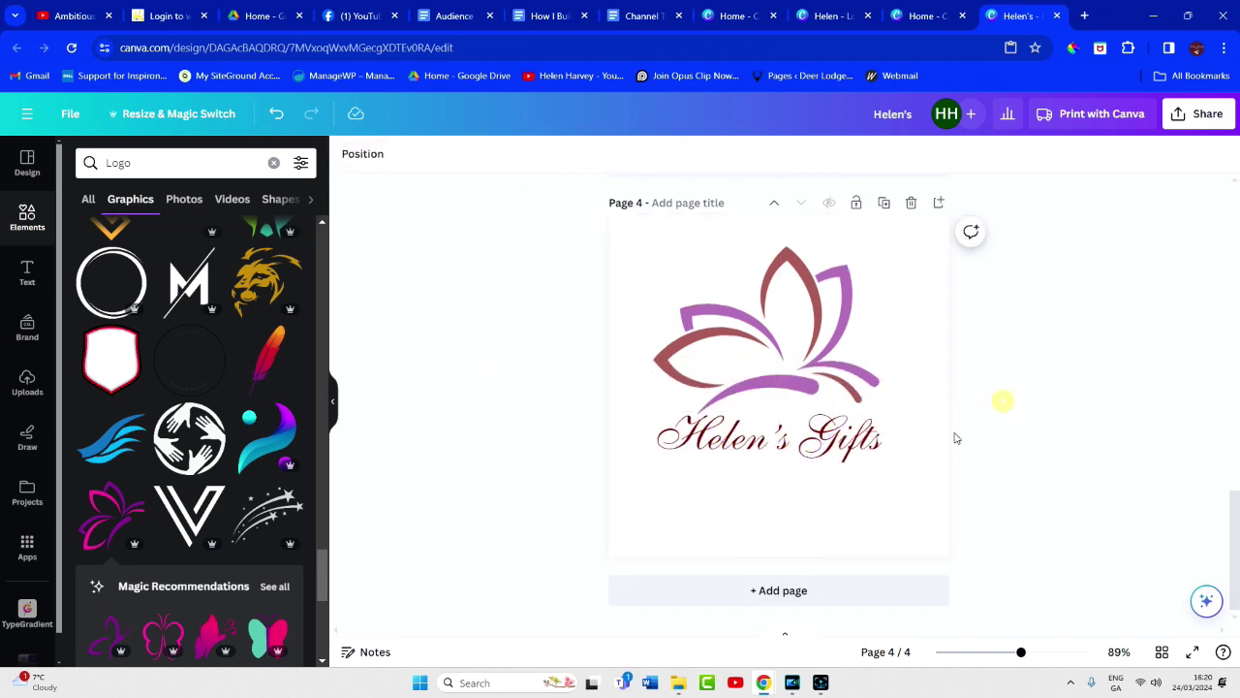
Move the "Helen's Gifts" title slightly right and up so it sits centred beneath the butterfly on page 4.
left_click(839, 454)
left_click_drag(835, 456, 843, 451)
left_click_drag(856, 448, 856, 443)
Recolour the purple parts of the butterfly graphic to the dark blue default colour.
key("Tab")
left_click(525, 155)
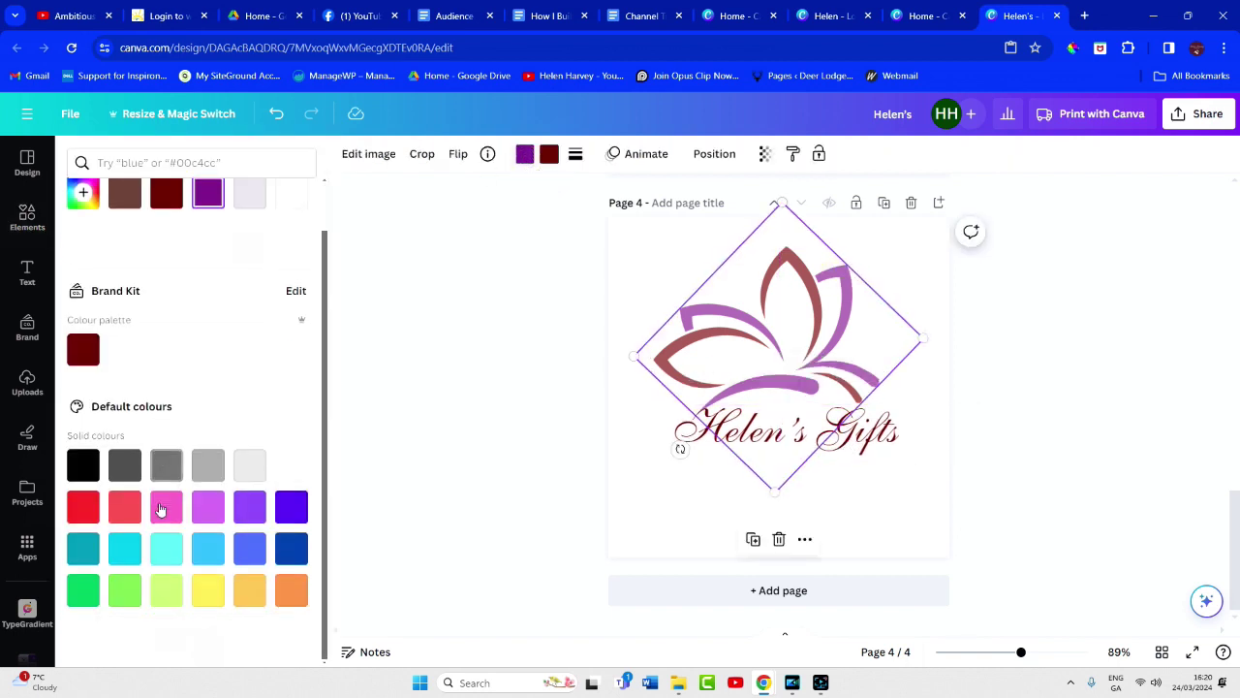
left_click(292, 549)
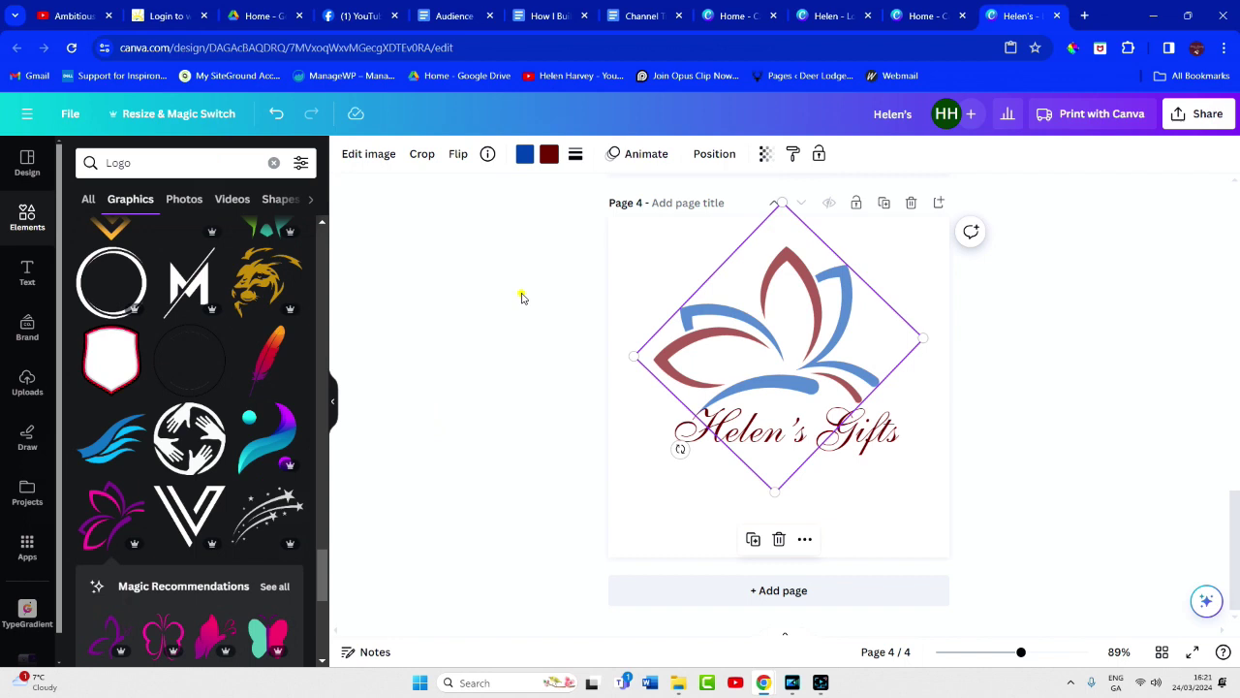
Raise the butterfly graphic's transparency value to about 96 and clear the selection.
left_click(549, 154)
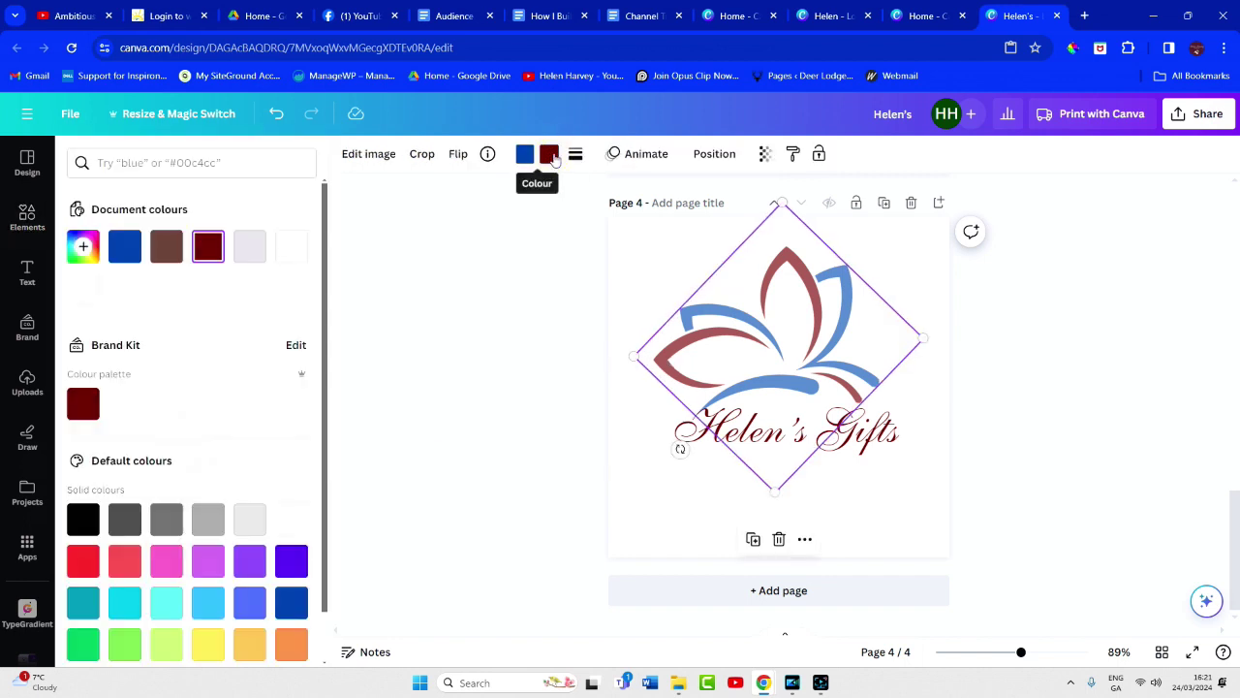
left_click(766, 154)
left_click_drag(720, 215, 758, 212)
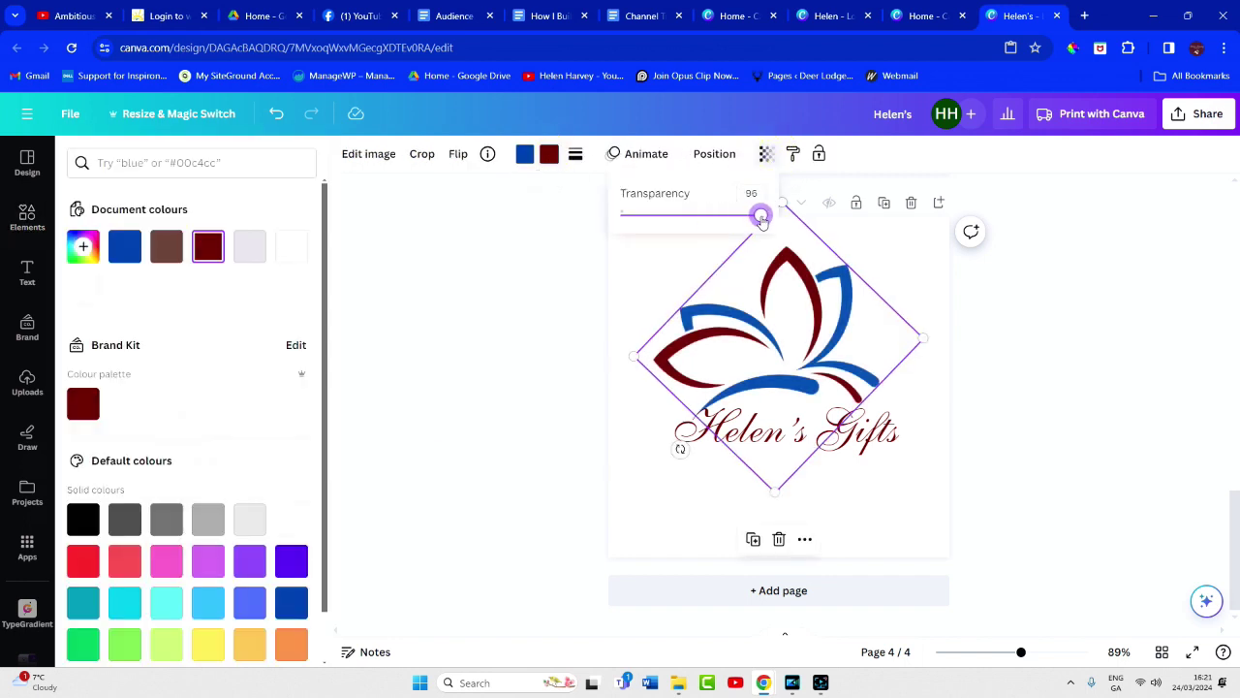
left_click(1008, 344)
left_click(1022, 400)
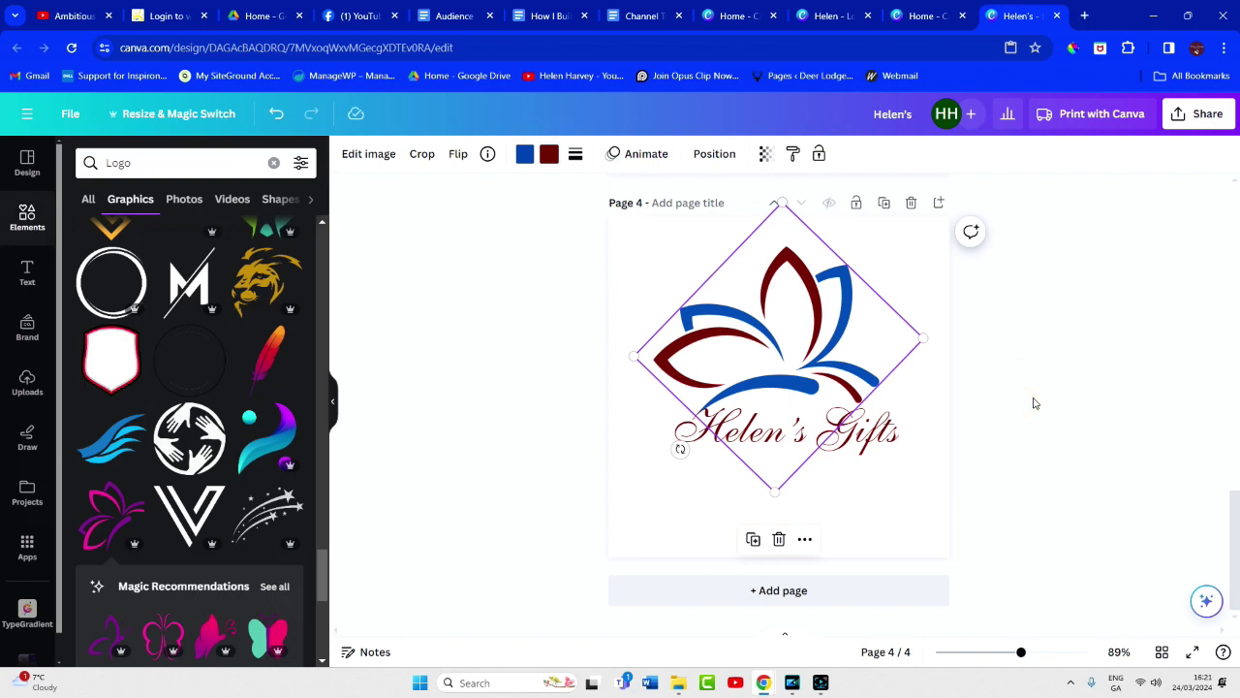
left_click(1046, 367)
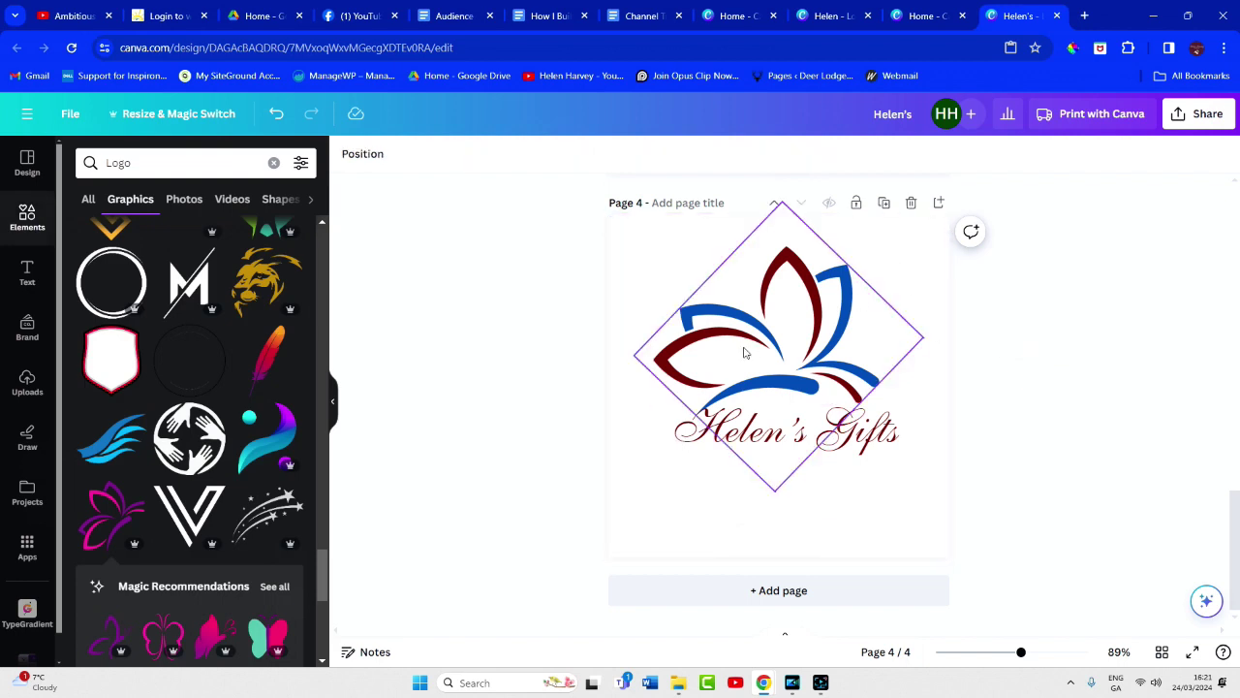
left_click(1023, 397)
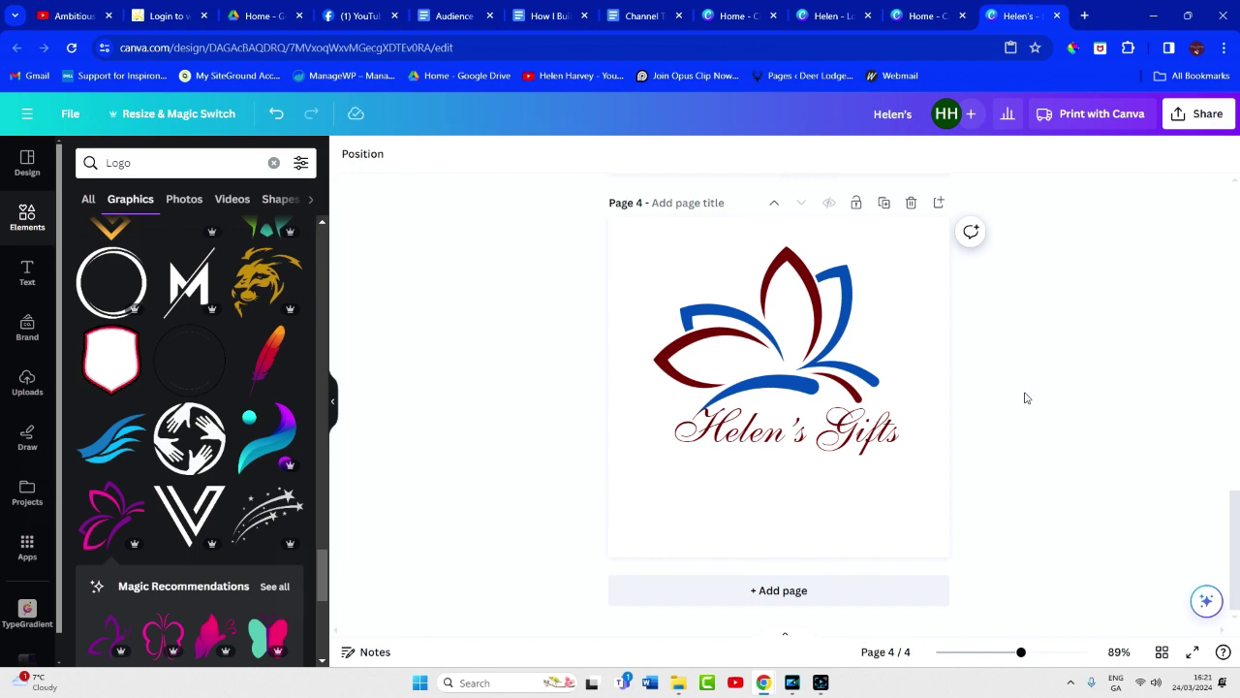
Review the logo variations on all four pages, ending on the floral wreath design on page 1.
scroll(1026, 397, "up", 12)
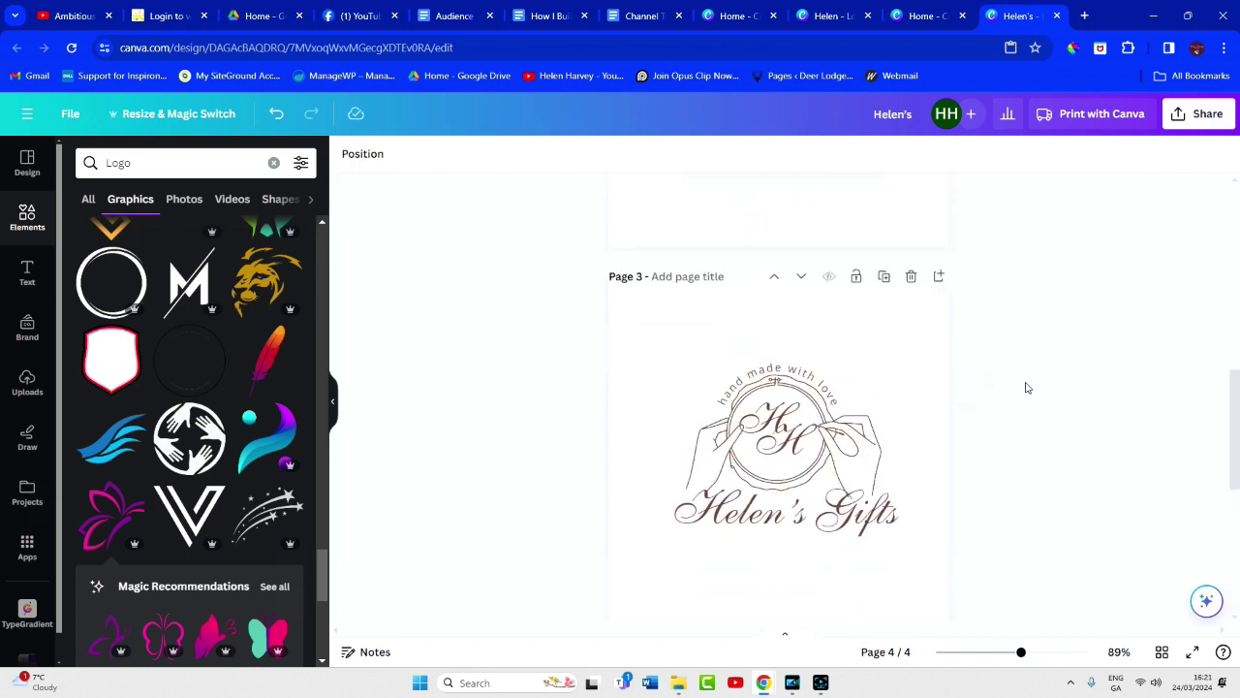
scroll(1027, 383, "down", 8)
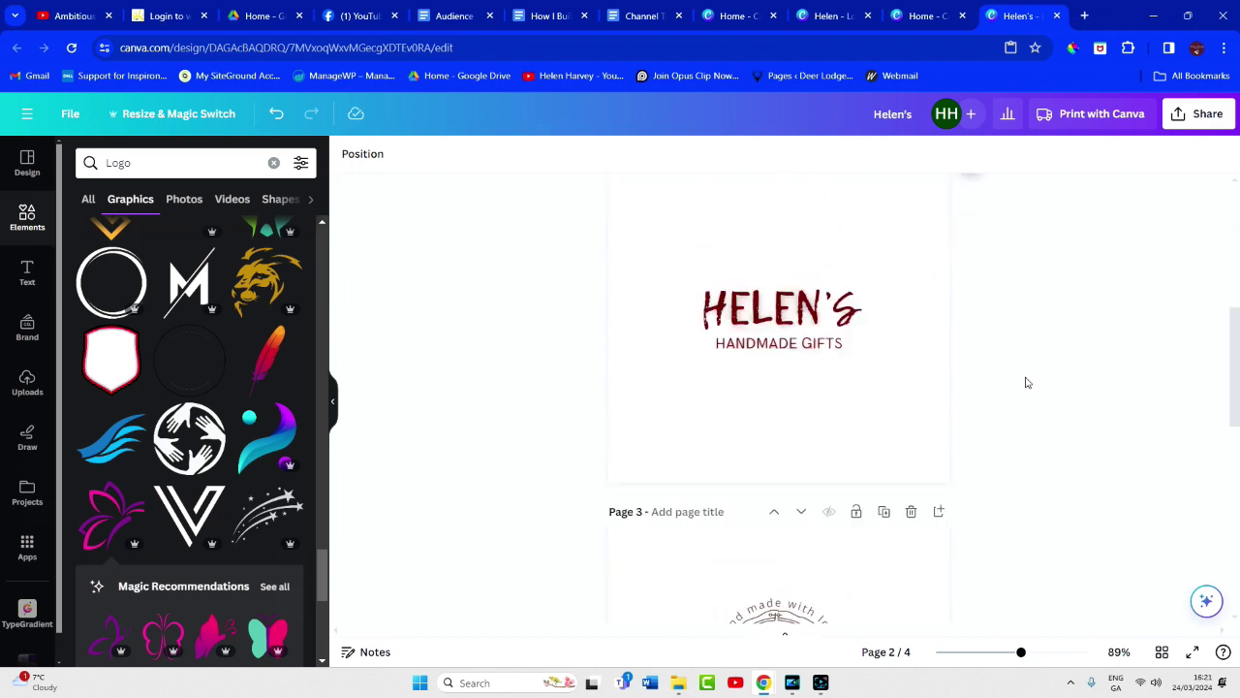
scroll(1027, 383, "down", 4)
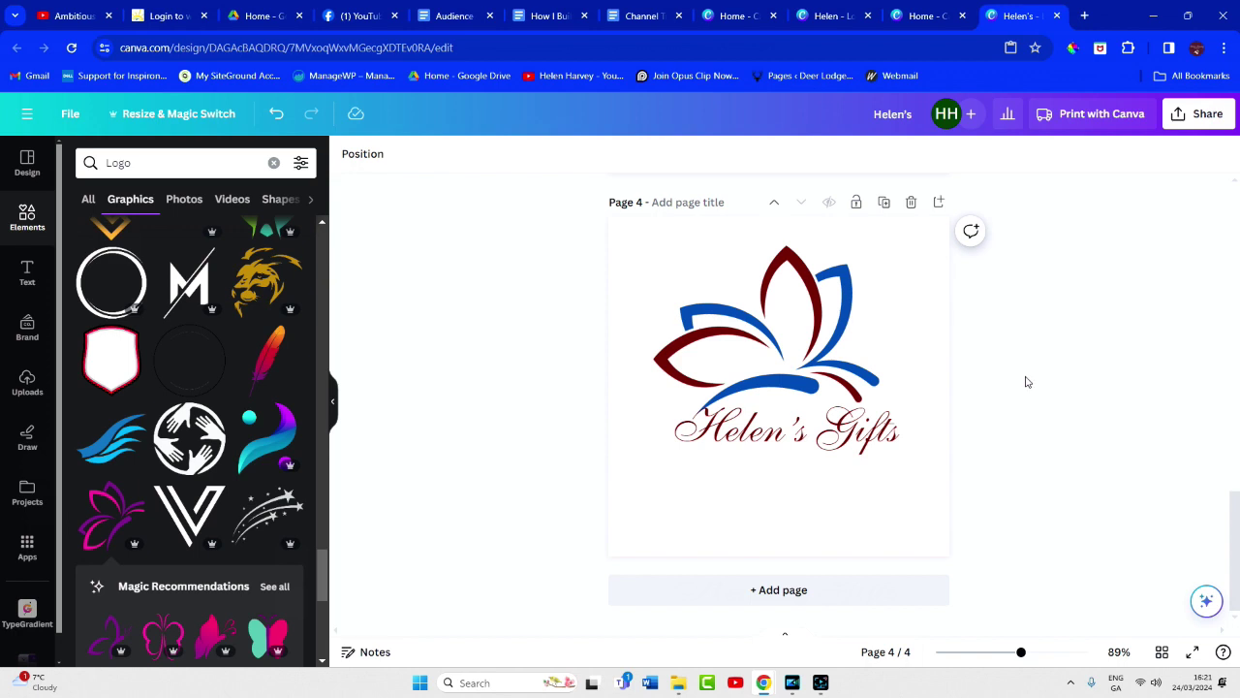
scroll(1027, 382, "up", 10)
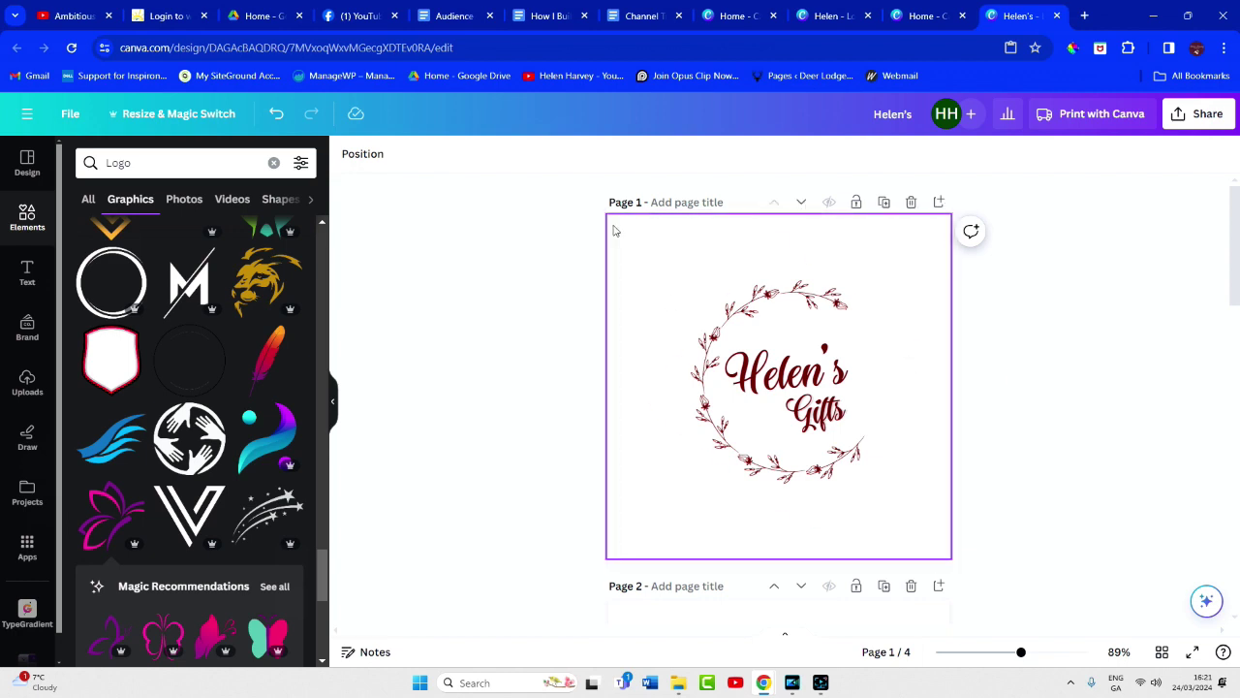
scroll(656, 529, "down", 3)
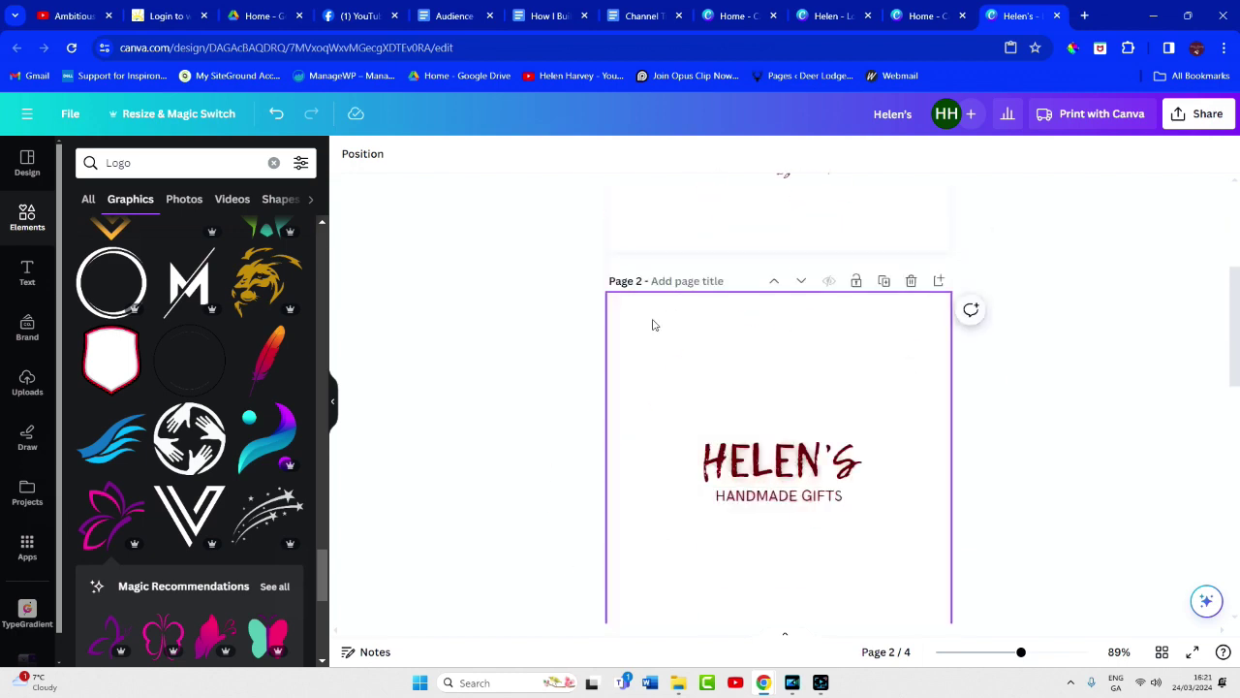
scroll(945, 399, "up", 3)
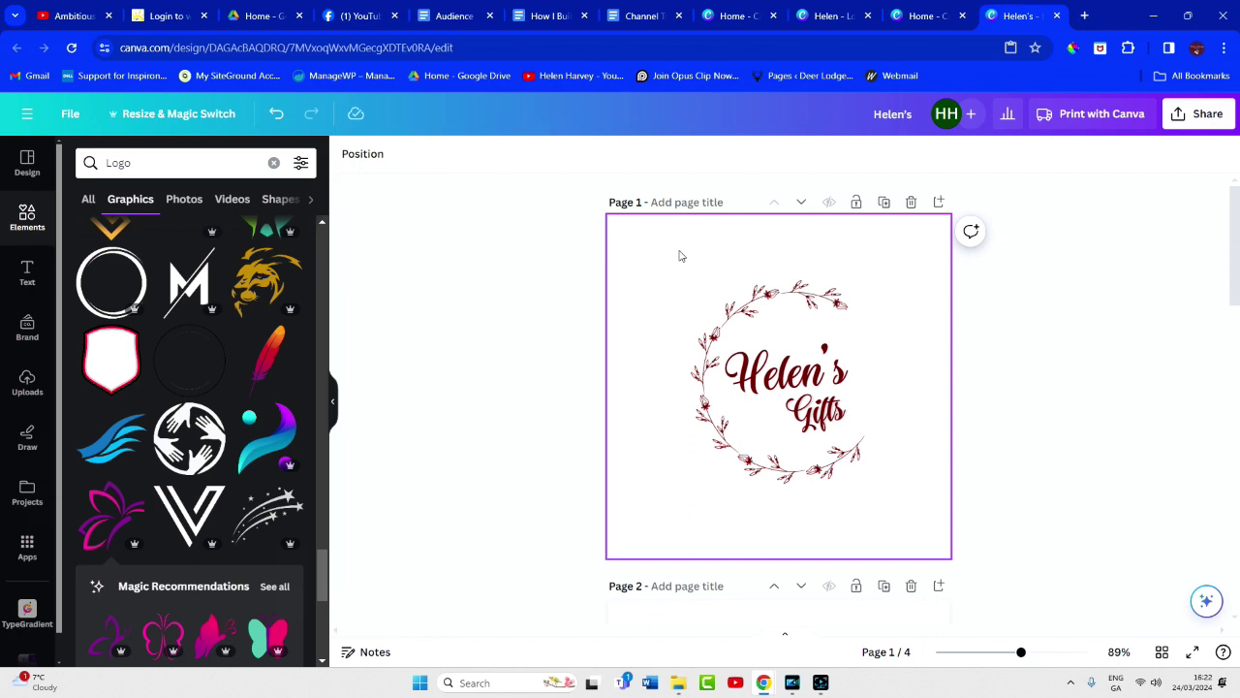
Enlarge the floral wreath on page 1 by its opposite corners until it nearly fills the page.
left_click(825, 371)
left_click(741, 320)
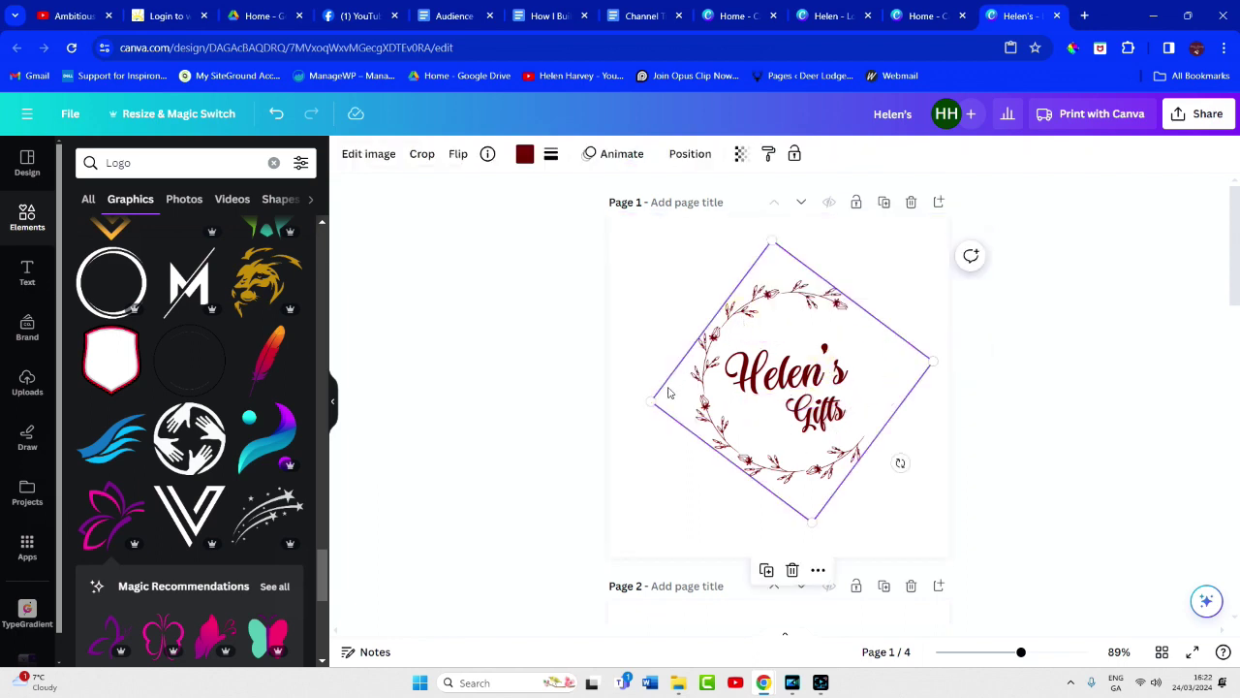
left_click_drag(654, 398, 573, 414)
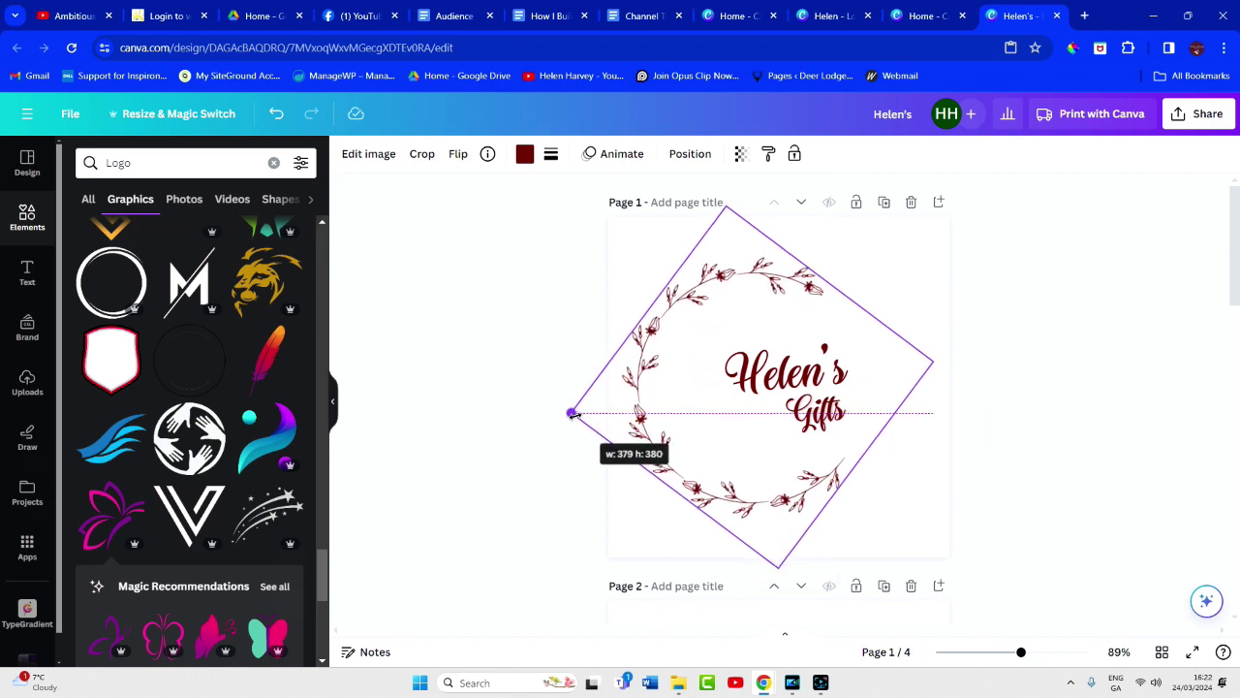
left_click_drag(935, 362, 989, 355)
Increase the font sizes of the words "Helen's" and "Gifts" inside the wreath by a few points.
left_click(812, 373)
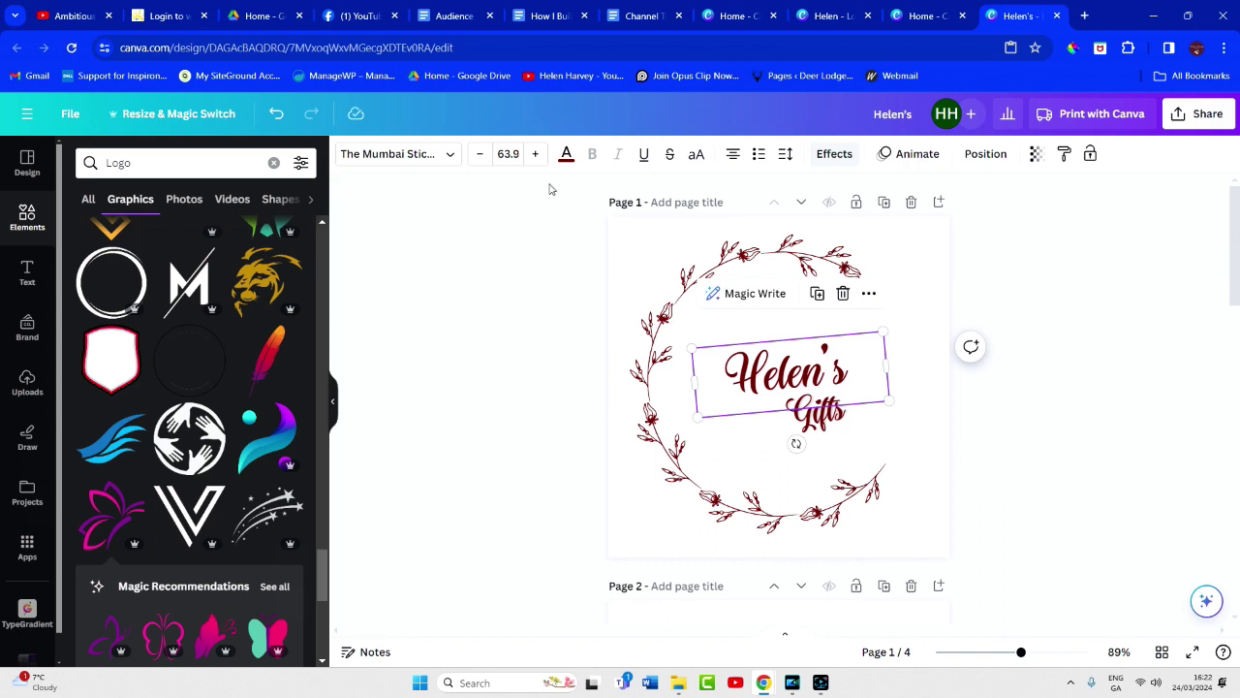
left_click(535, 153)
left_click(535, 153)
left_click(535, 153)
left_click(842, 431)
left_click(535, 153)
left_click(535, 153)
left_click(580, 320)
left_click(775, 387)
left_click(678, 291)
left_click(535, 315)
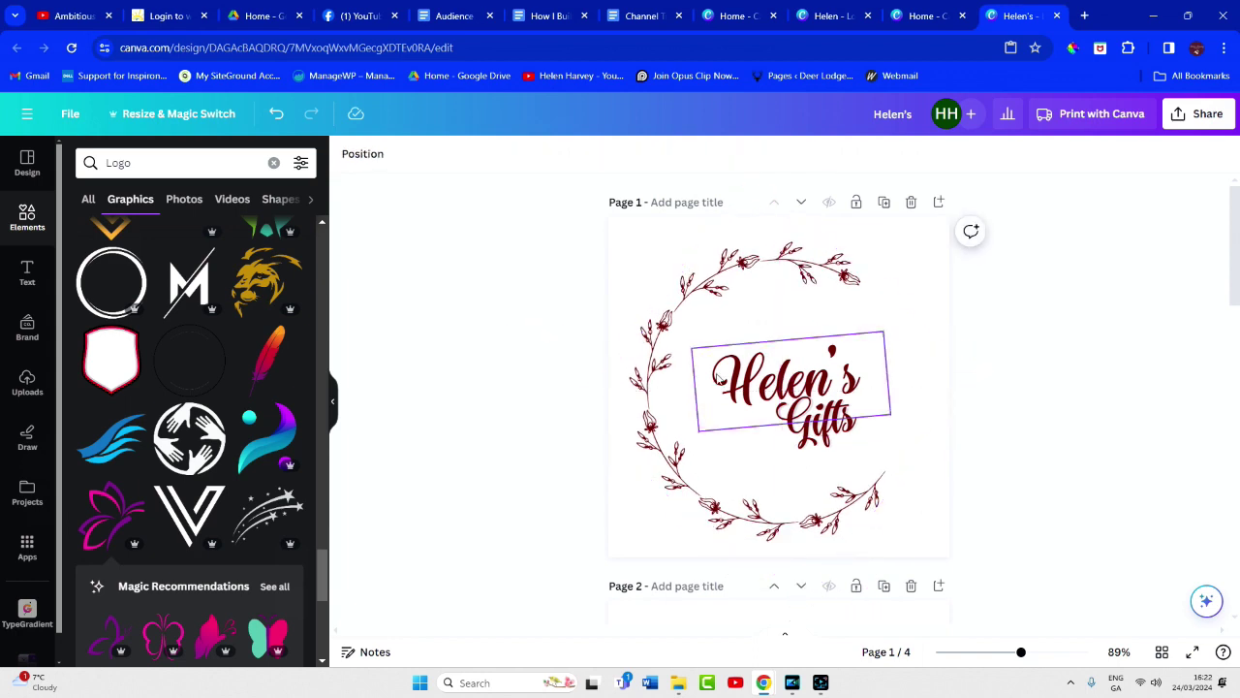
Enlarge "Helen's" further, shift it left inside the wreath, and move "Gifts" slightly lower beneath it.
key("ctrl+z")
key("ctrl+z")
left_click(568, 335)
key("ctrl+z")
key("ctrl+z")
key("ctrl+z")
Enlarge "Gifts" to font size 88.9 and position both words closer to the wreath's centre.
left_click(508, 153)
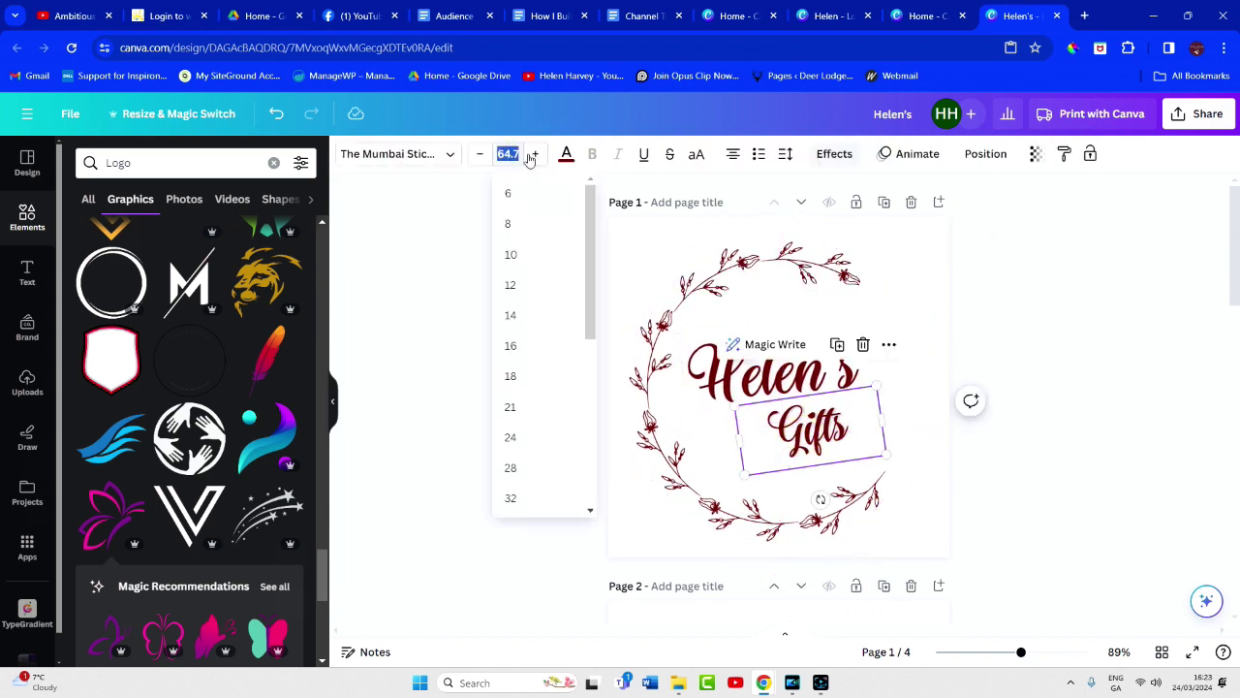
key("ctrl+z")
key("ctrl+z")
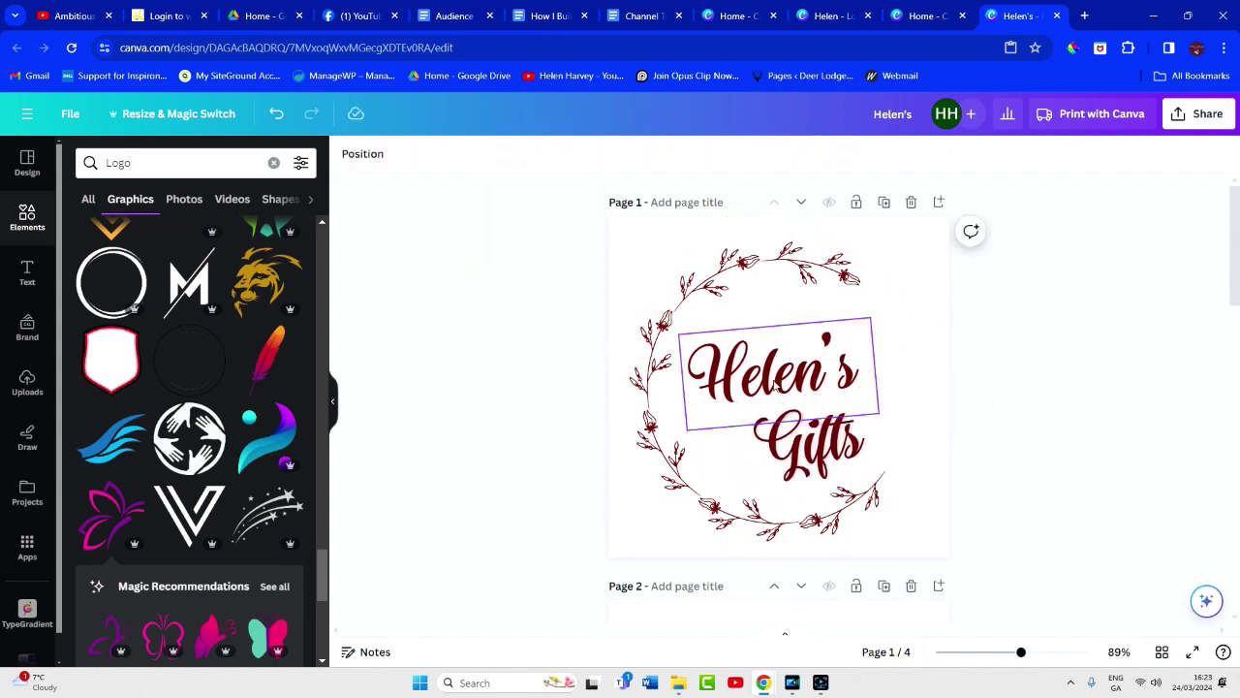
key("ctrl+z")
key("ctrl+z")
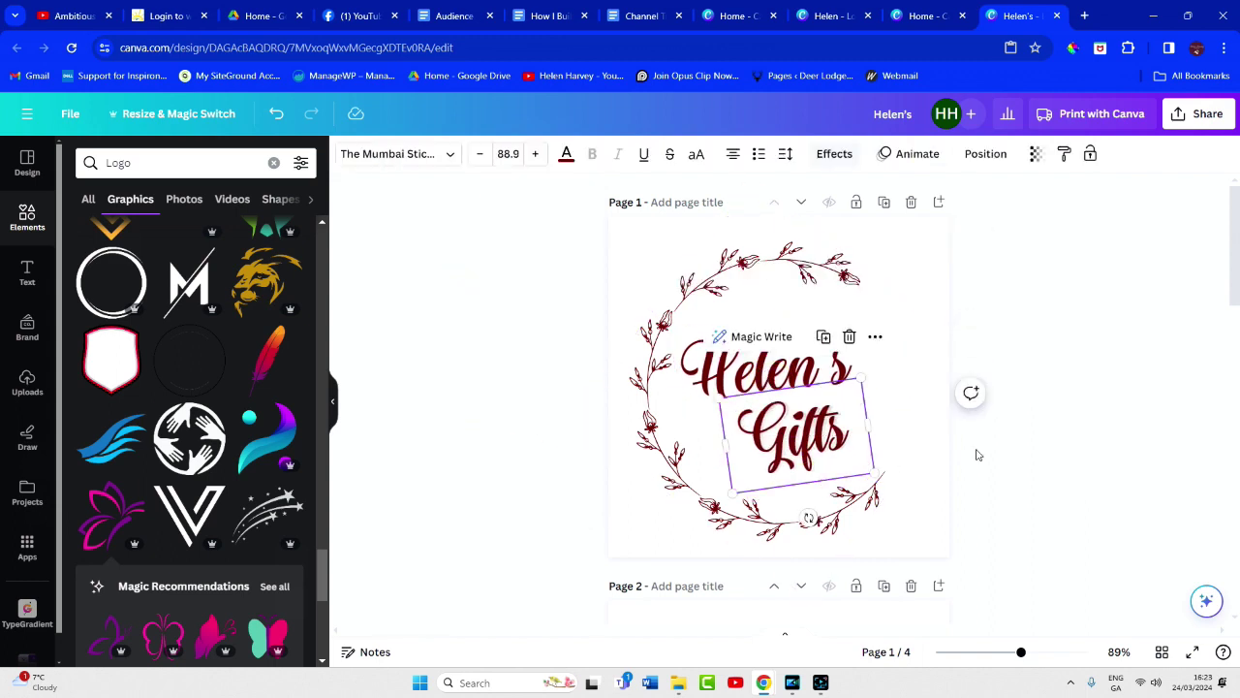
left_click(978, 454)
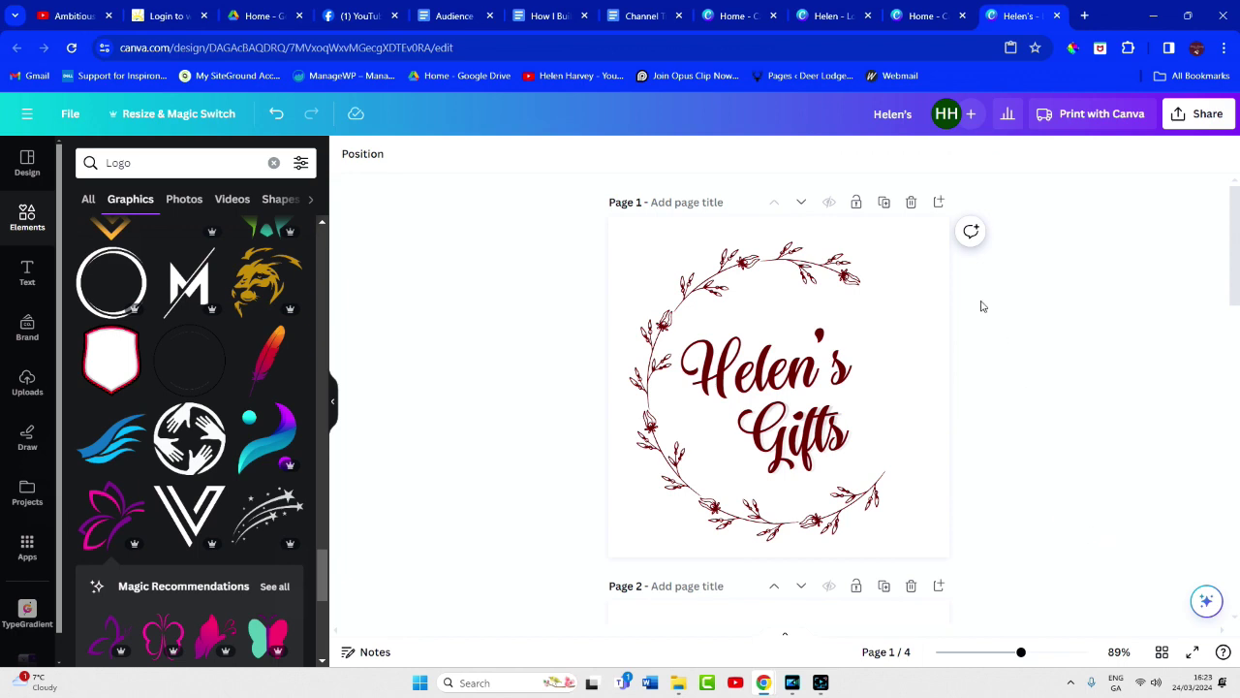
Nudge the floral wreath slightly upwards around the text and select page 1.
left_click_drag(746, 290, 740, 274)
left_click(1038, 416)
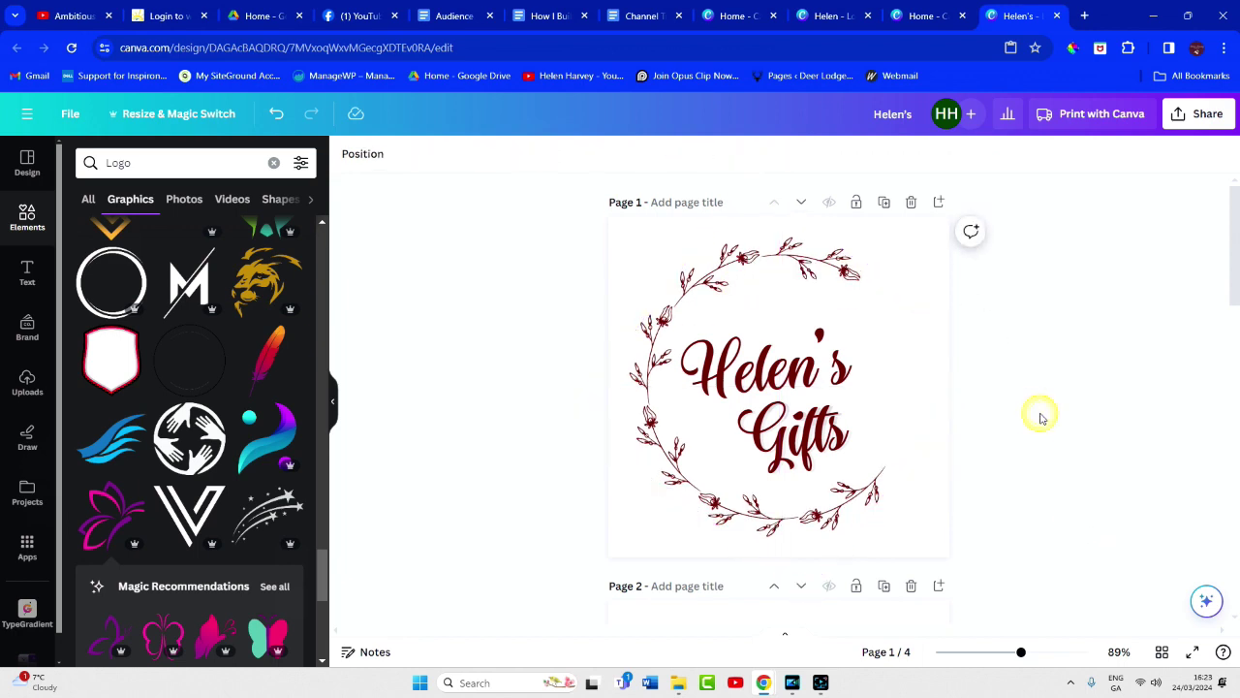
left_click(637, 234)
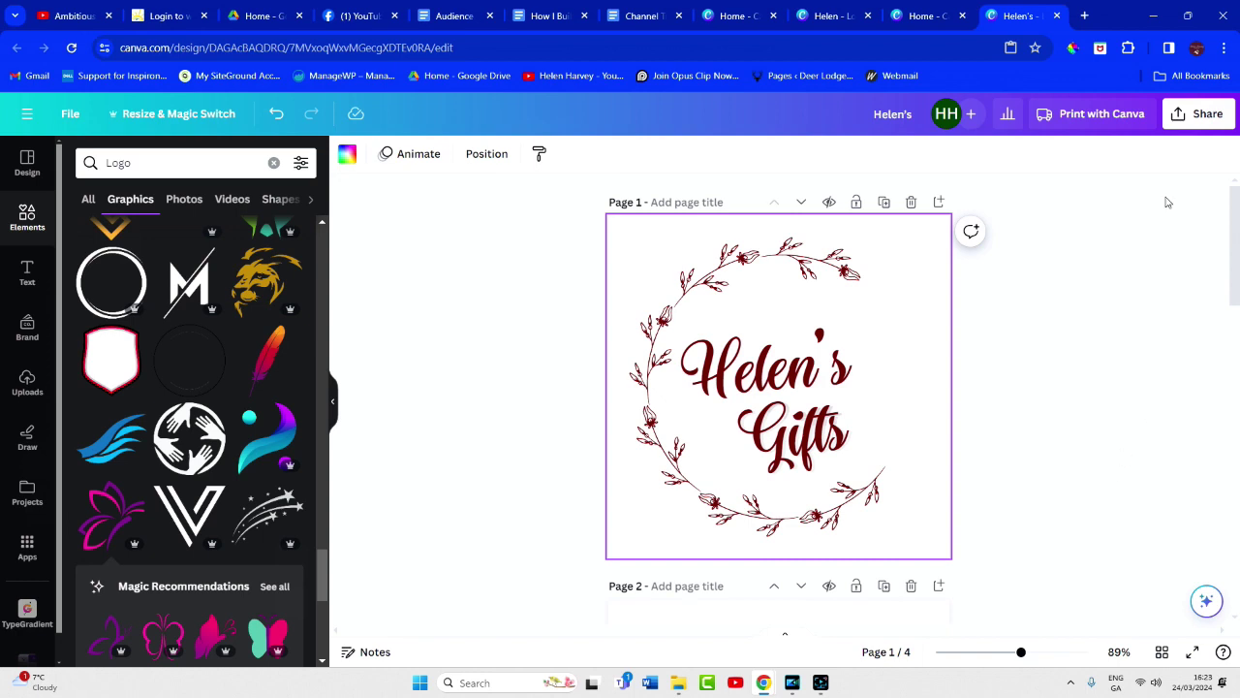
Set up a PNG download of the design limited to page 1.
left_click(1206, 114)
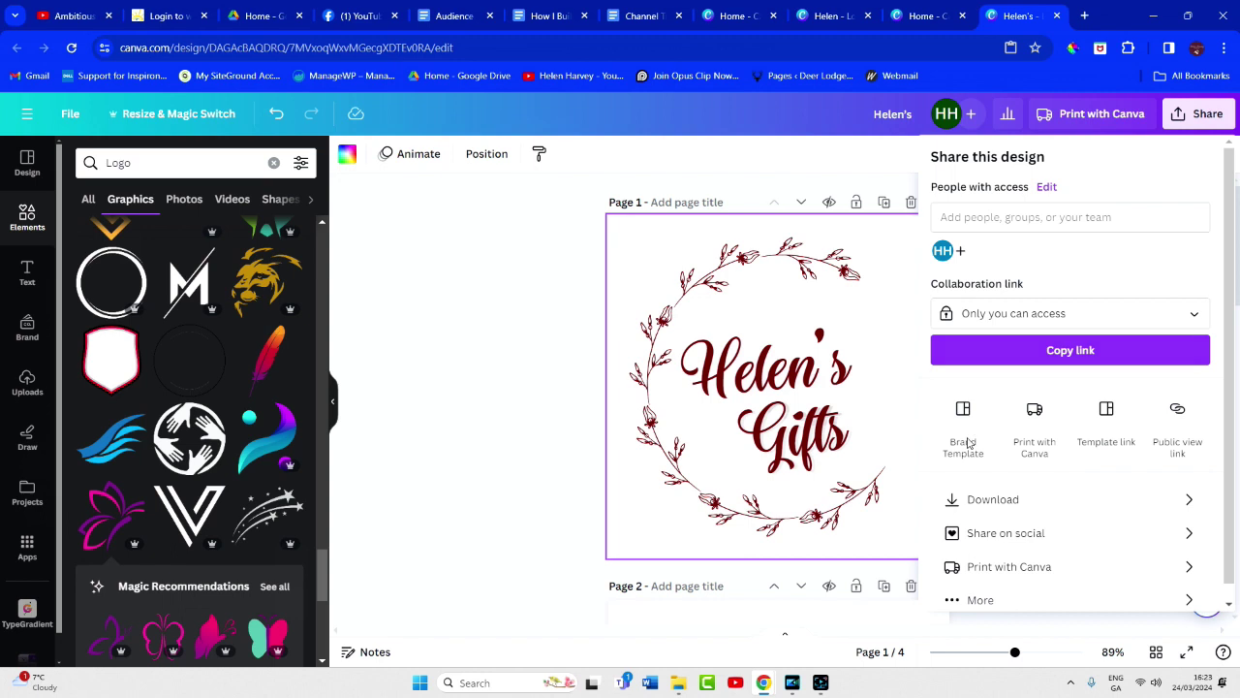
left_click(1046, 511)
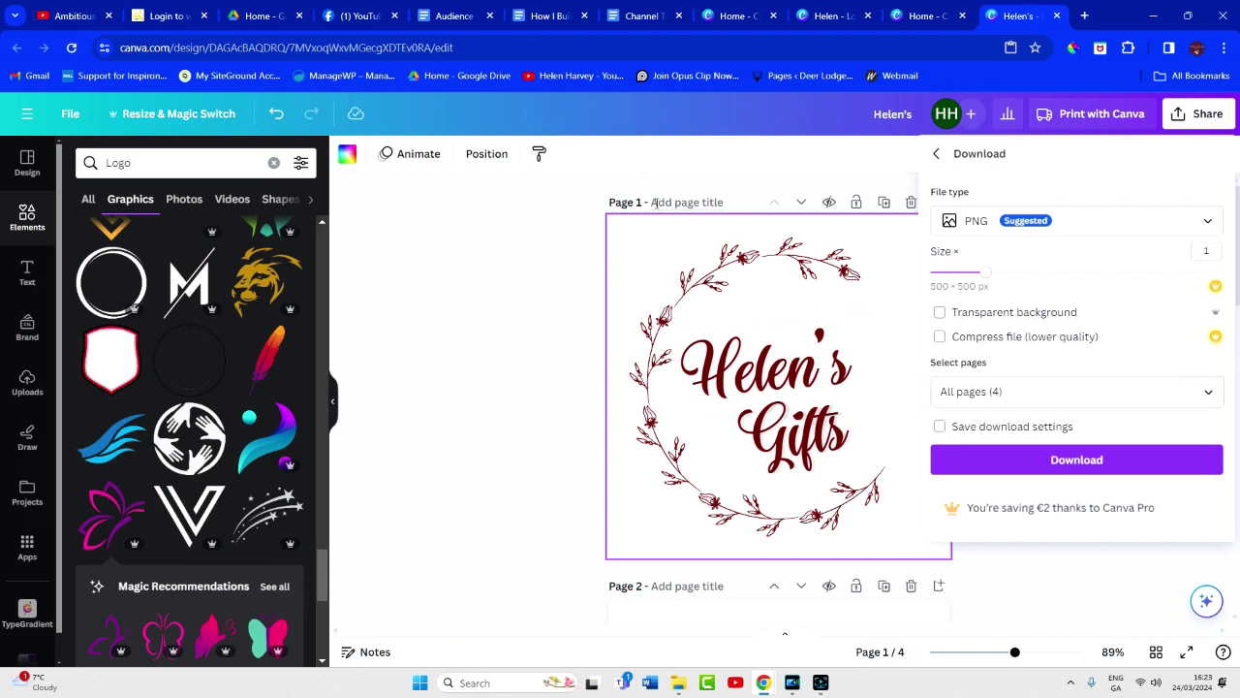
left_click(1208, 394)
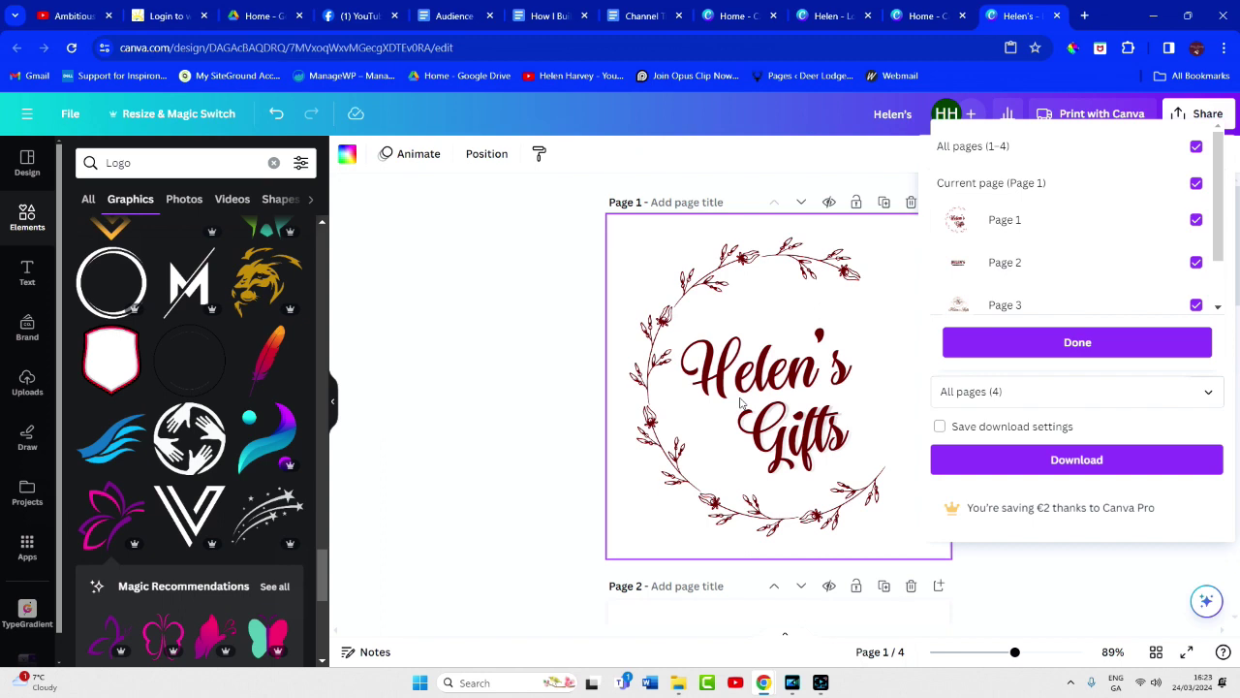
left_click(1195, 146)
left_click(1196, 221)
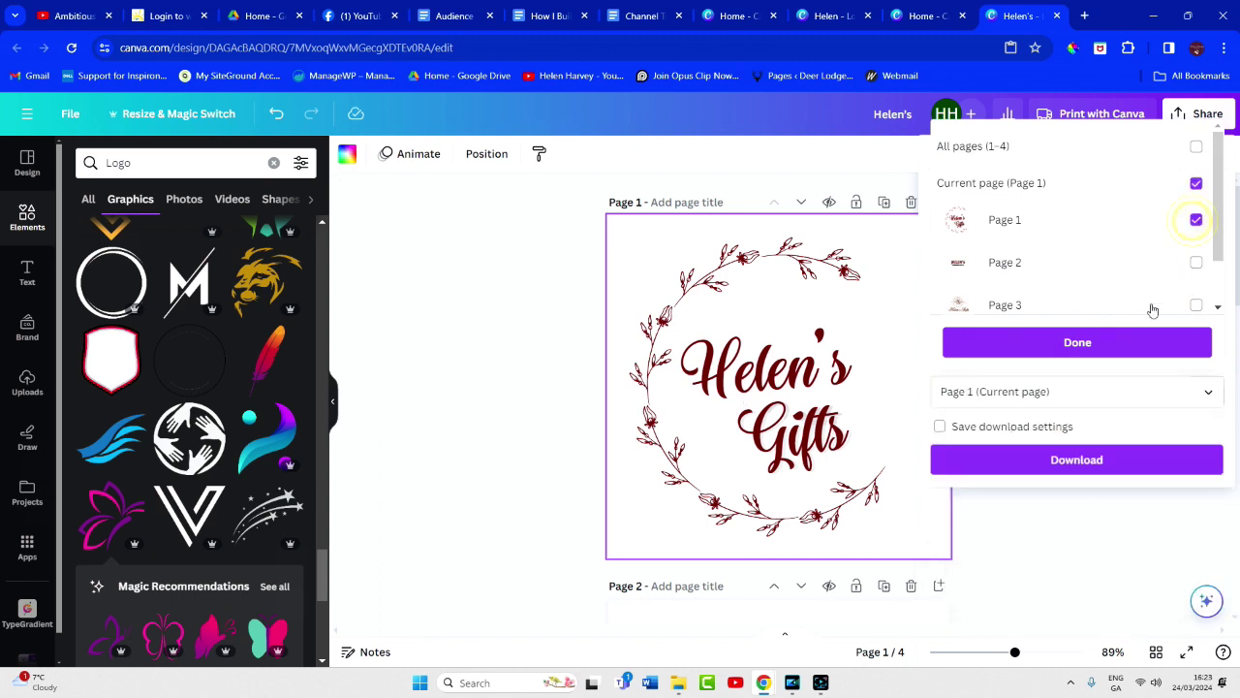
left_click(1068, 347)
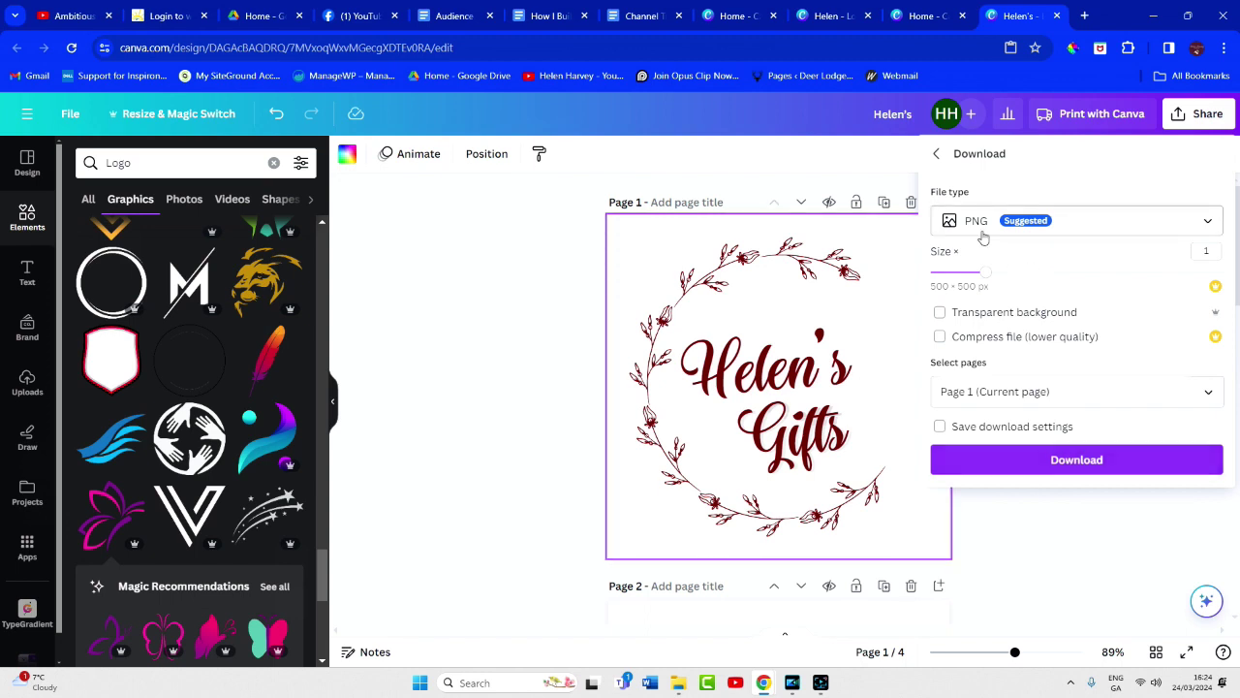
Download the page and save it as helensgiftslogo.png in the B Roll folder.
left_click(1084, 456)
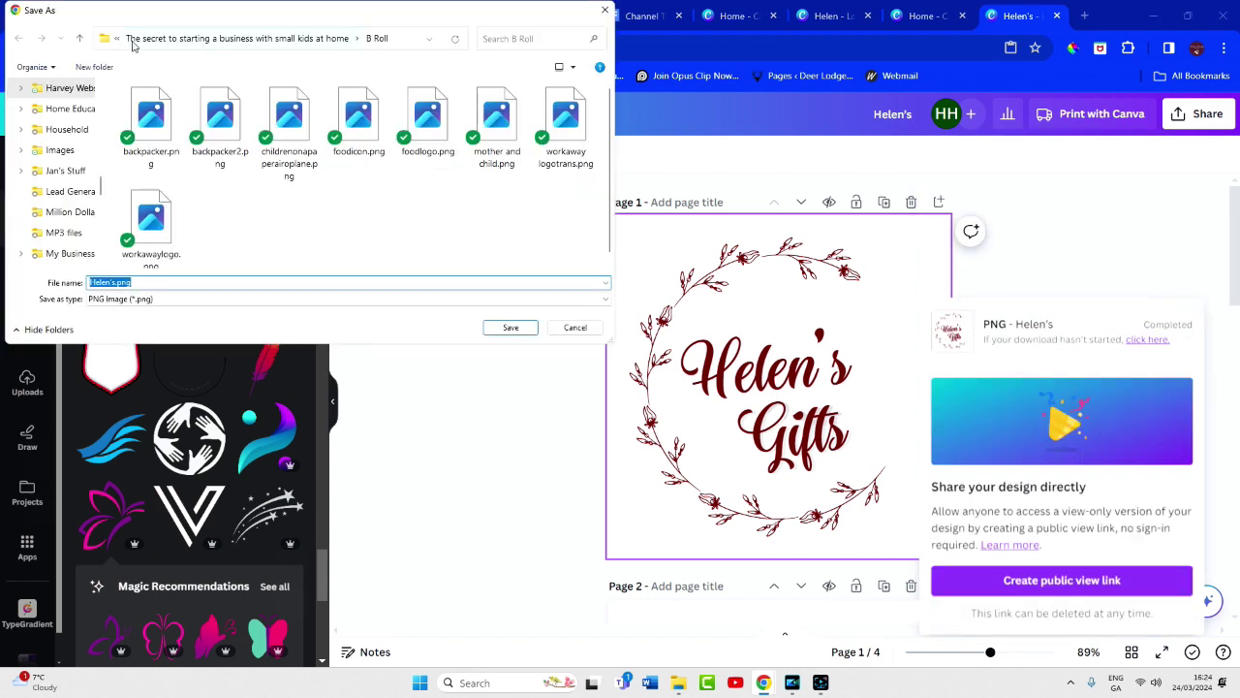
type("helensgiftslogo")
key("Return")
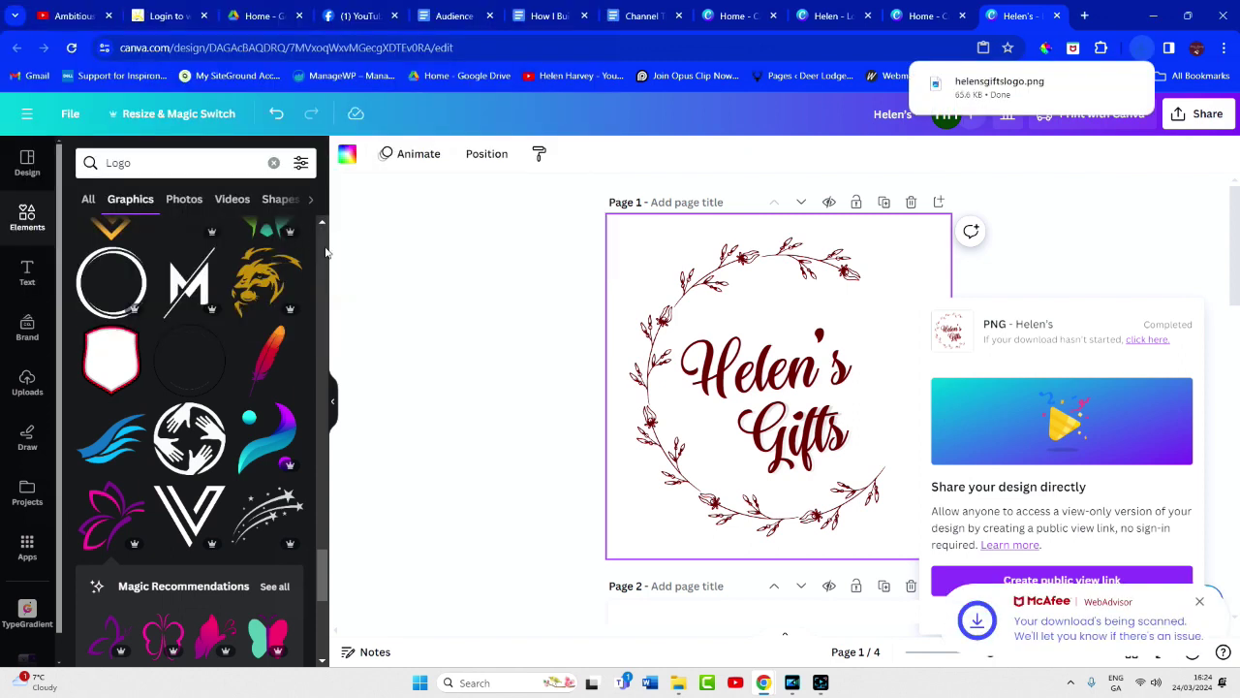
Open the LunaPic online photo editor in the browser tab showing the Canva home page.
left_click(901, 17)
left_click(659, 39)
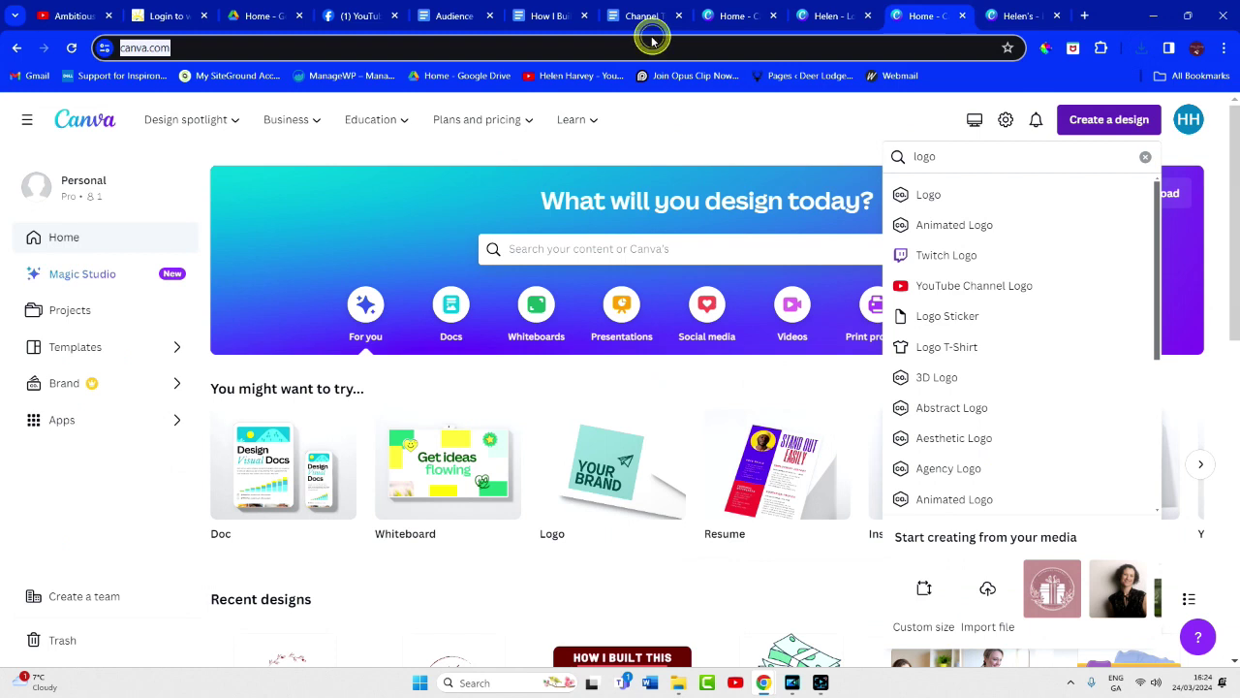
type("lunapic")
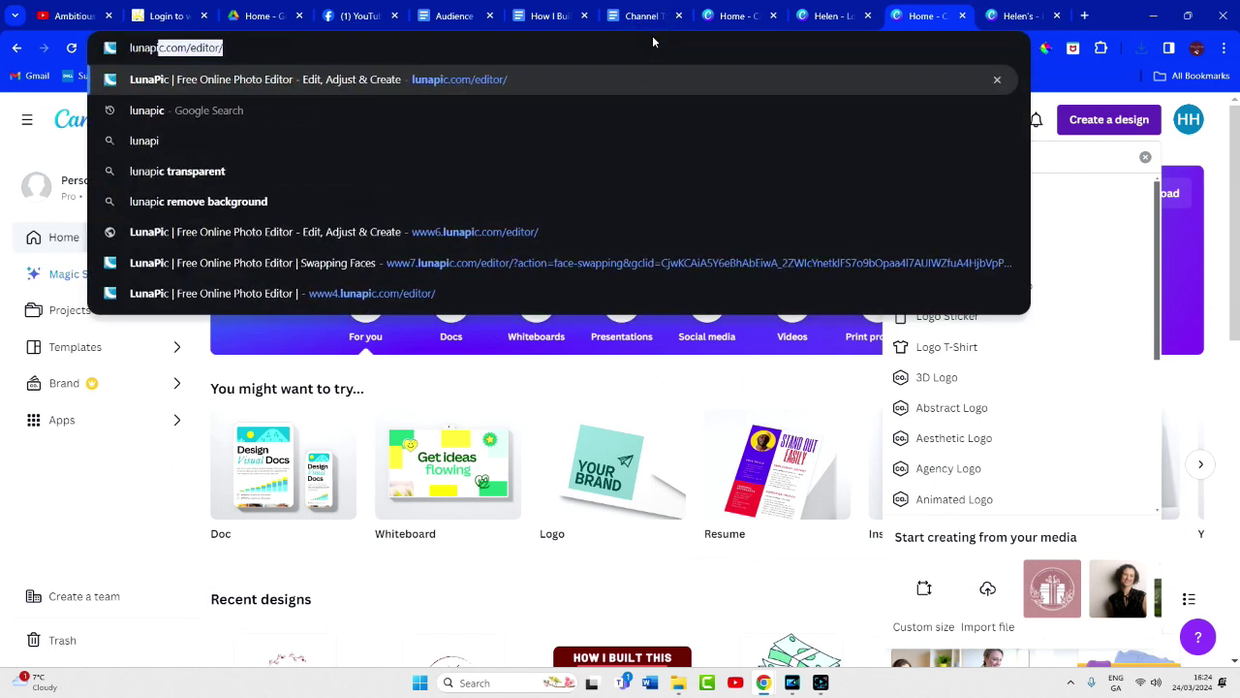
key("Return")
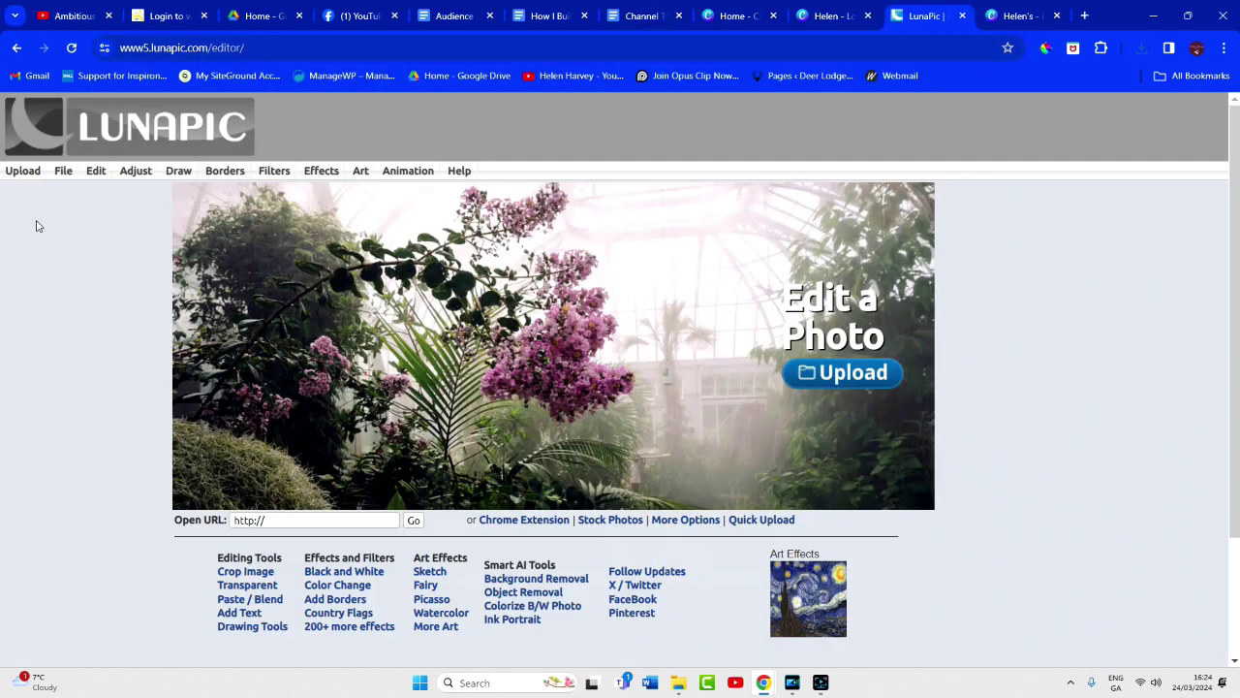
Upload helensgiftslogo.png into the photo editor.
left_click(23, 172)
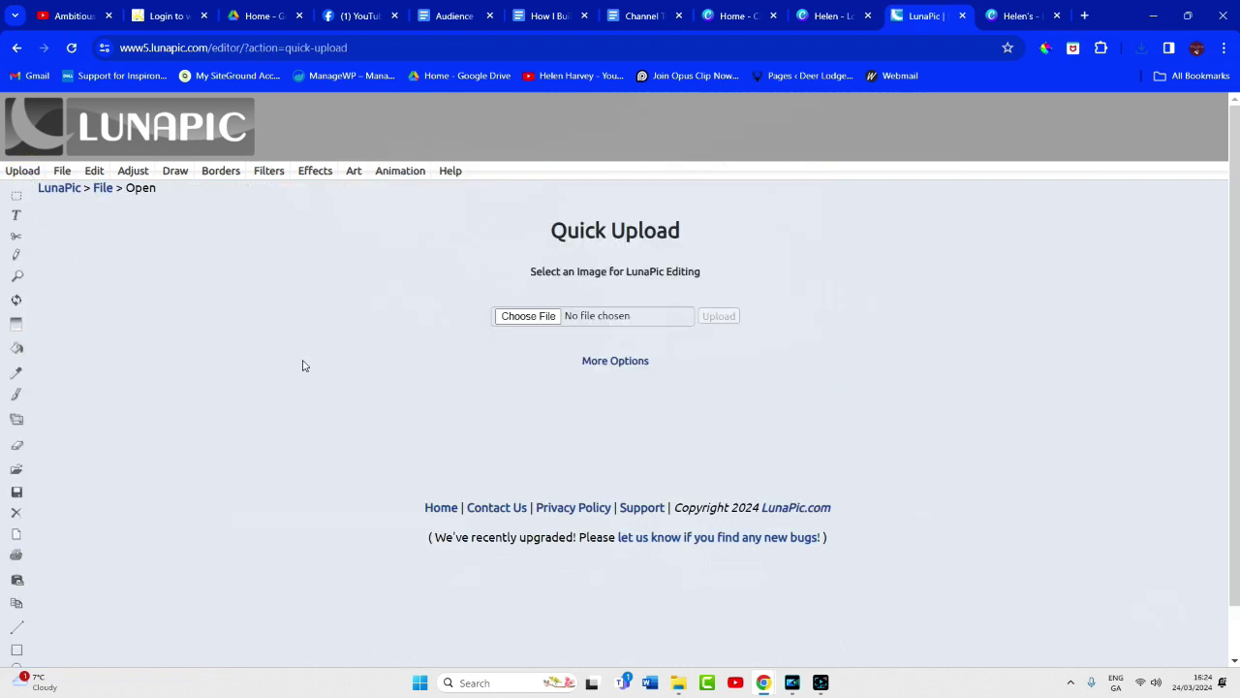
left_click(538, 317)
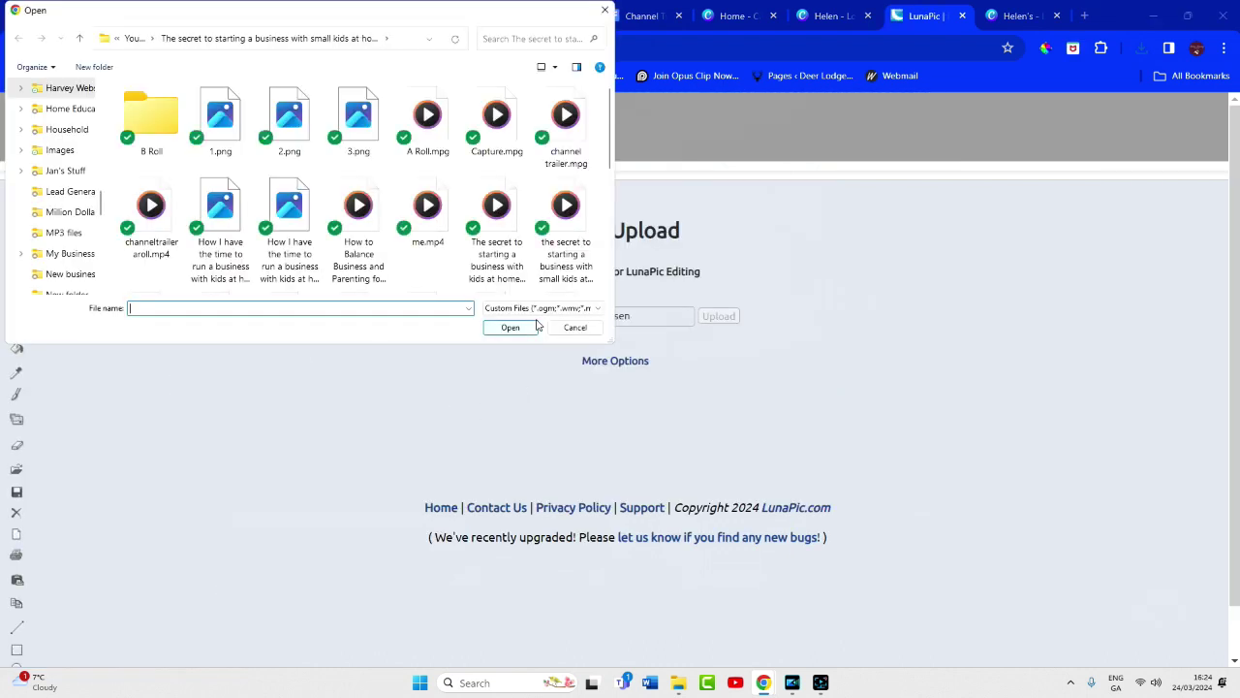
left_click(123, 39)
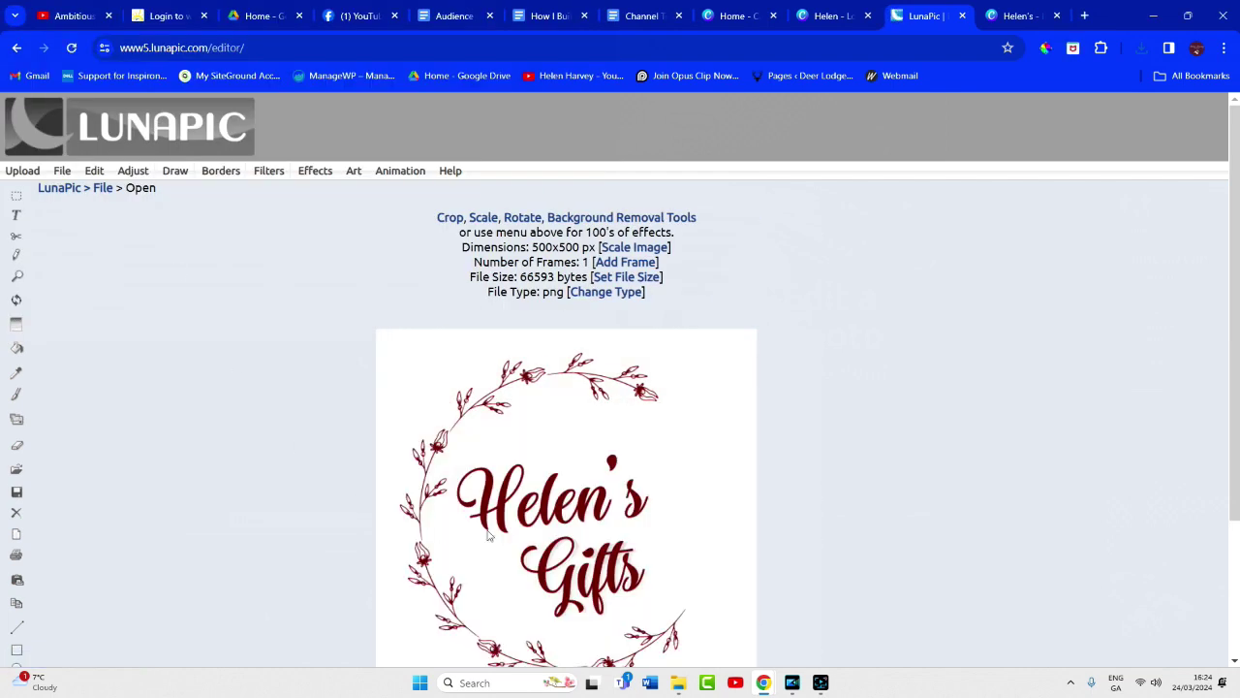
Use the Transparent Background tool on the uploaded logo and choose its white background as the colour to remove.
scroll(861, 529, "down", 2)
scroll(861, 529, "up", 1)
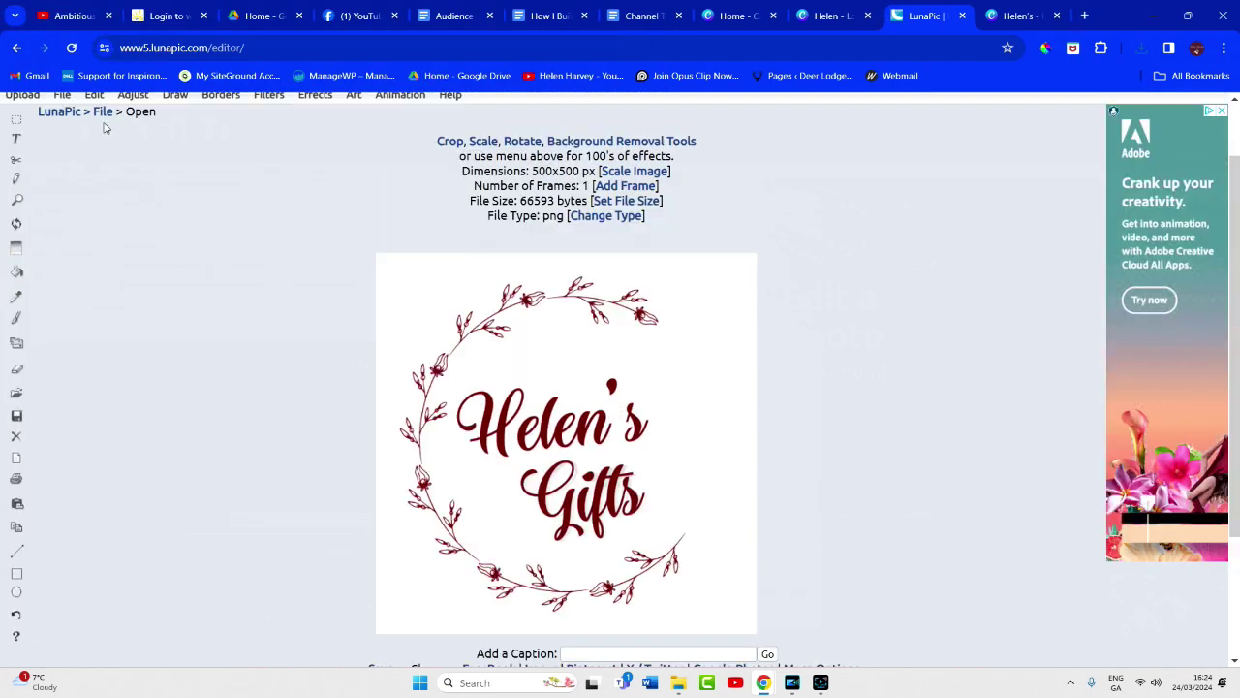
left_click(93, 94)
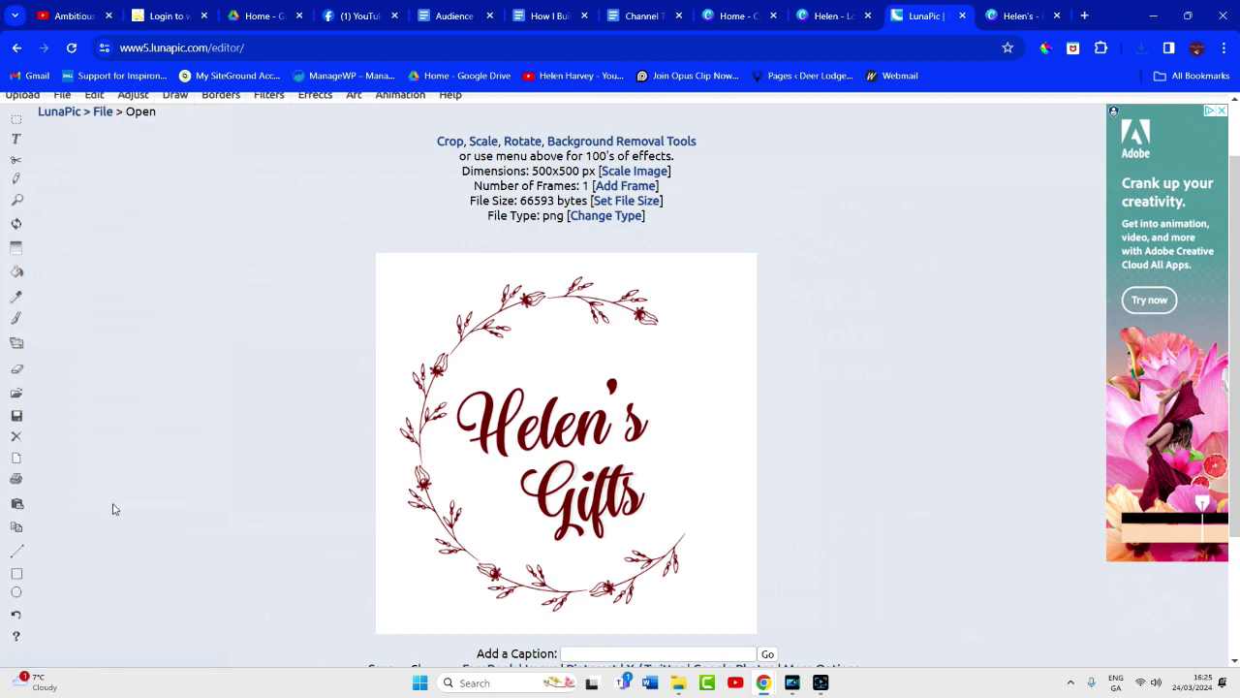
mouse_move(97, 92)
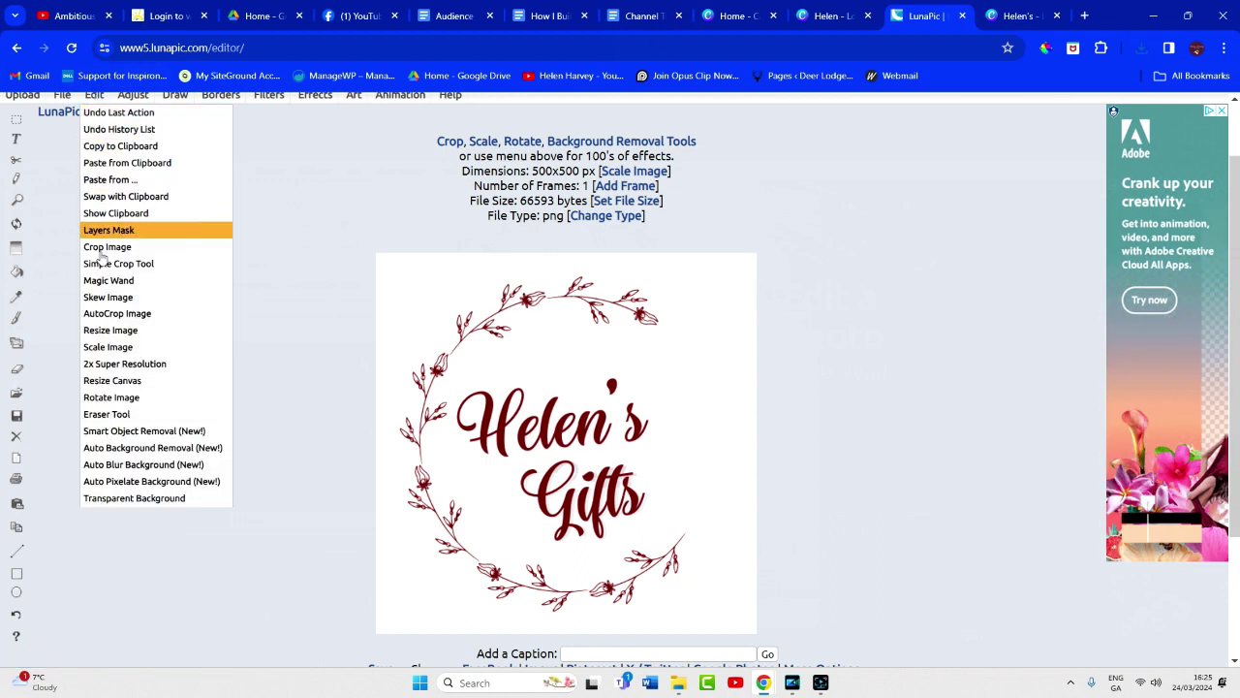
left_click(118, 499)
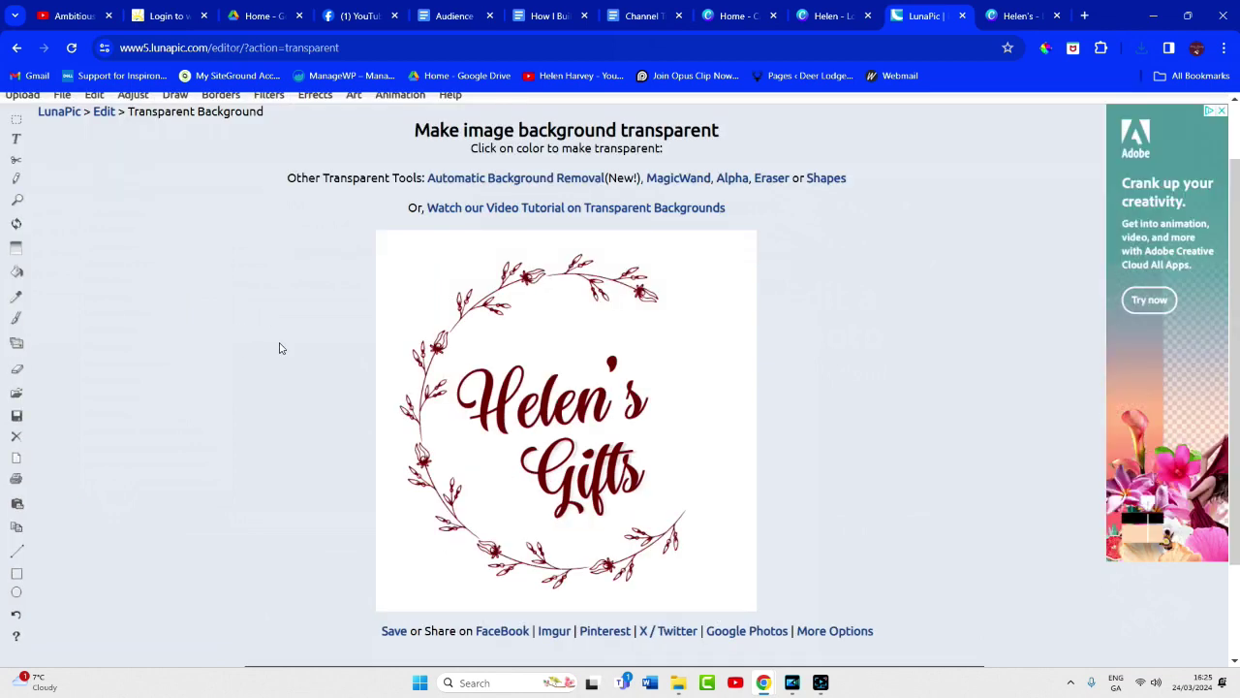
left_click(424, 268)
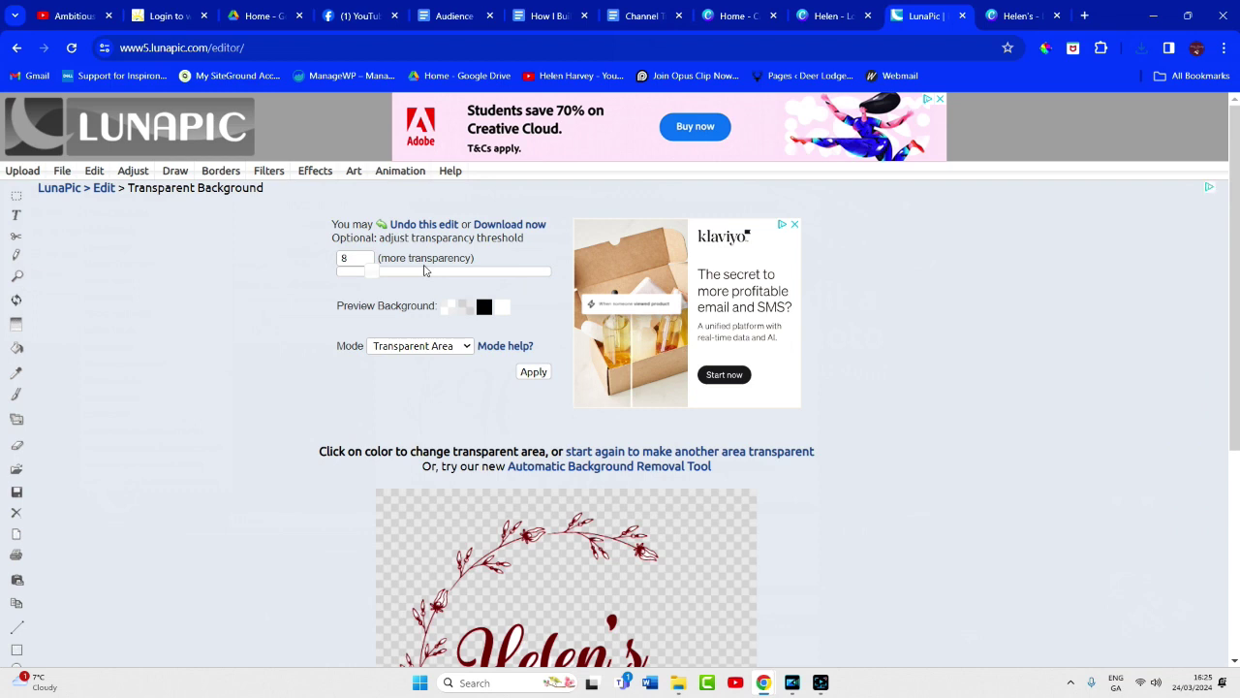
Set the transparency mode to Transparent Color and apply the change to the logo.
left_click(452, 347)
left_click(437, 373)
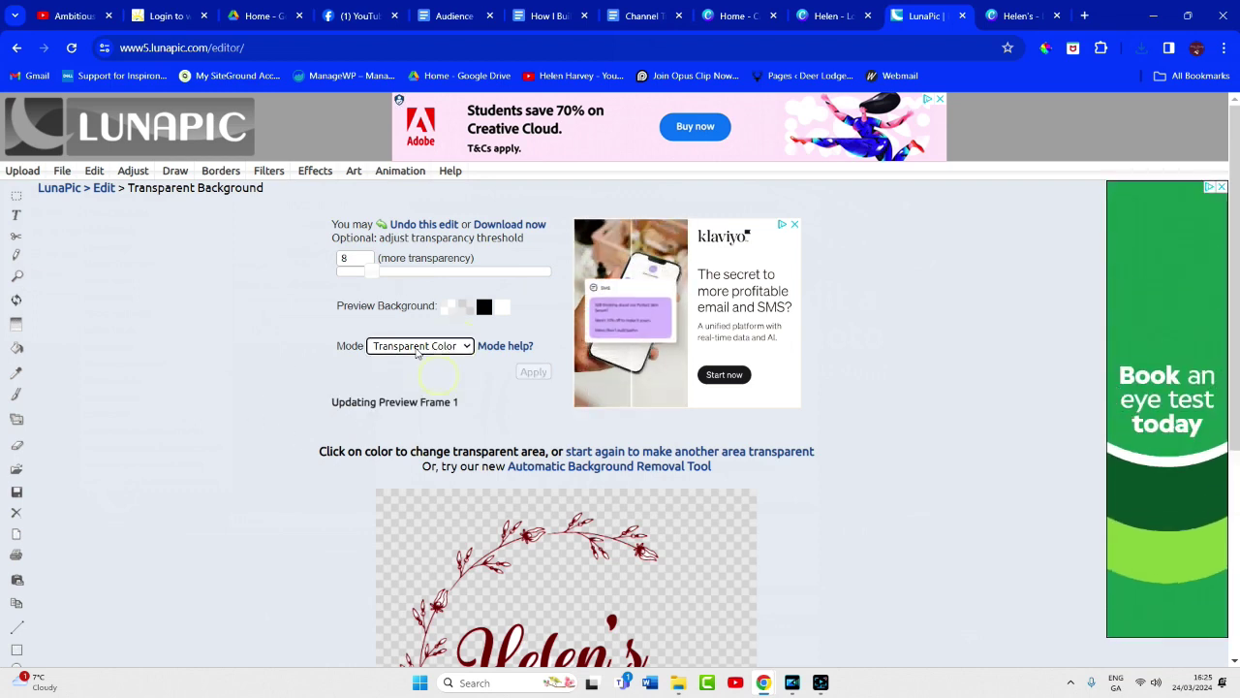
scroll(274, 491, "down", 3)
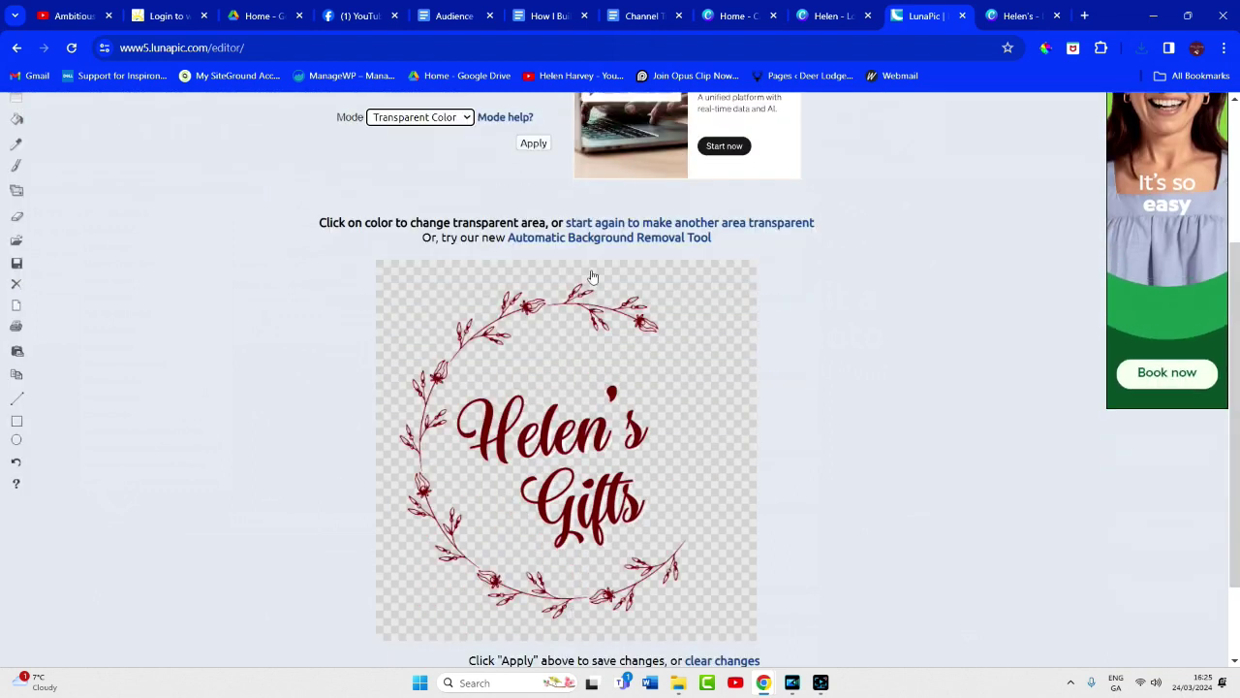
scroll(257, 534, "down", 1)
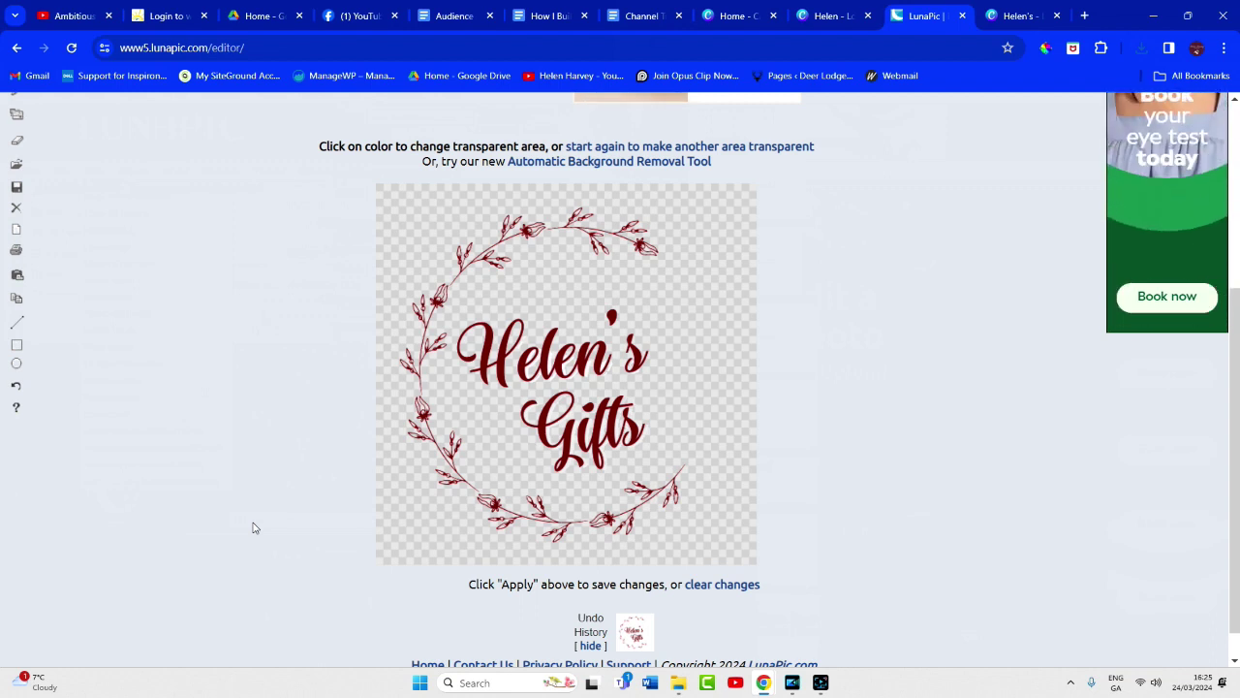
scroll(254, 527, "up", 1)
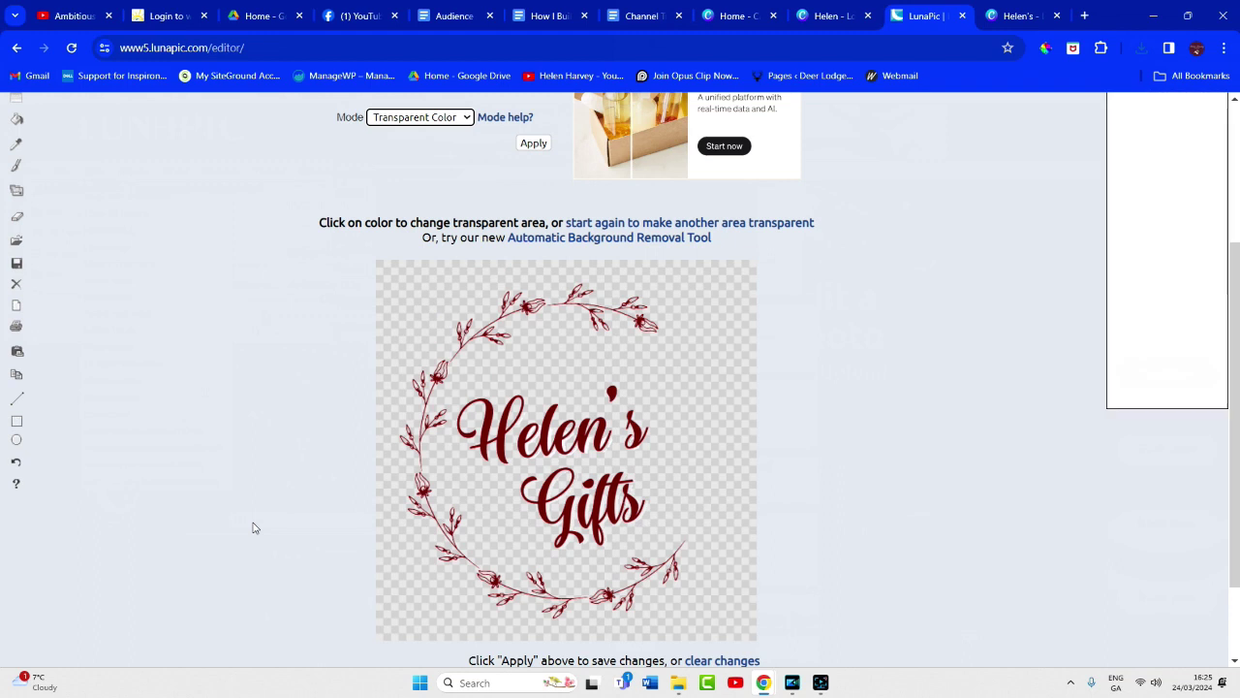
scroll(300, 514, "up", 1)
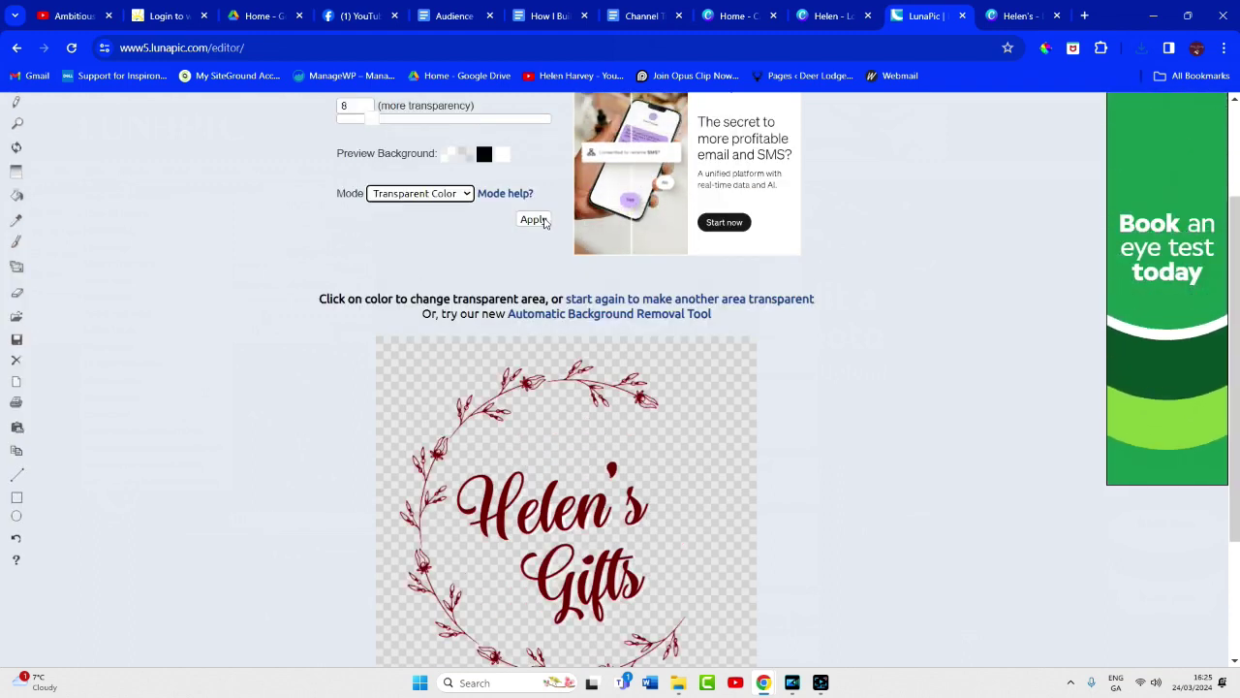
left_click(538, 219)
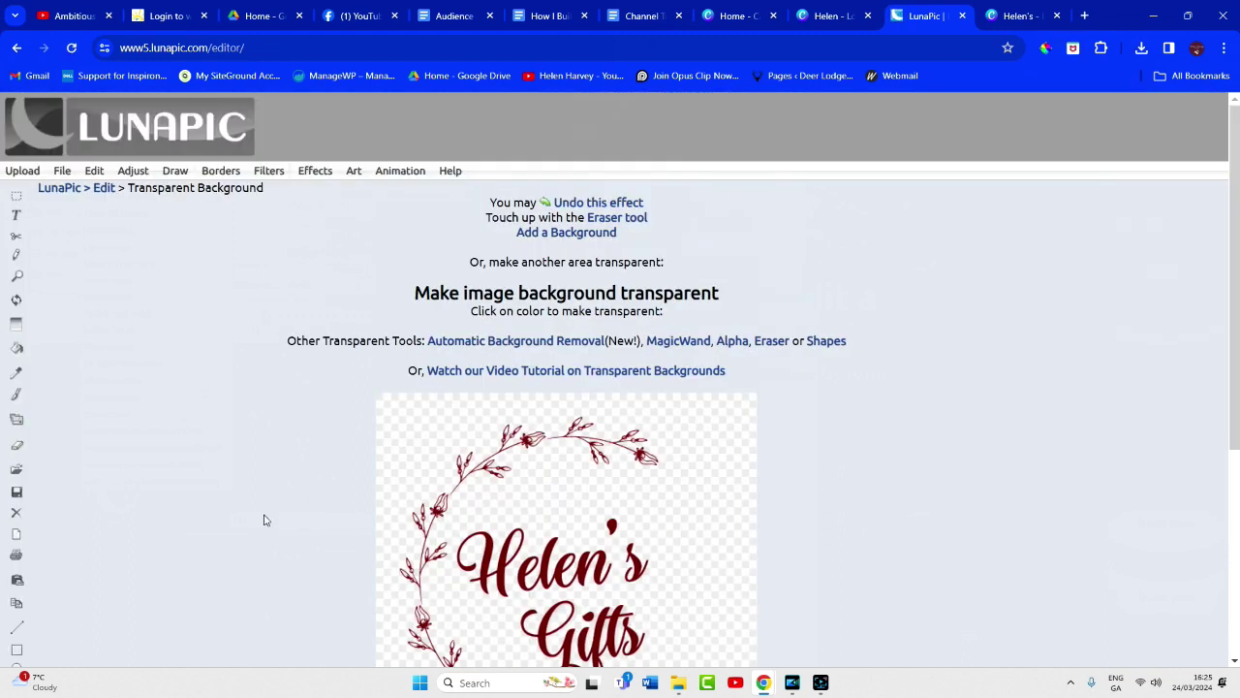
Save the transparent logo in PNG format as helensgiftslogotrans.png in the Makealogoforfreewithcanva folder.
scroll(266, 520, "down", 2)
scroll(271, 422, "up", 2)
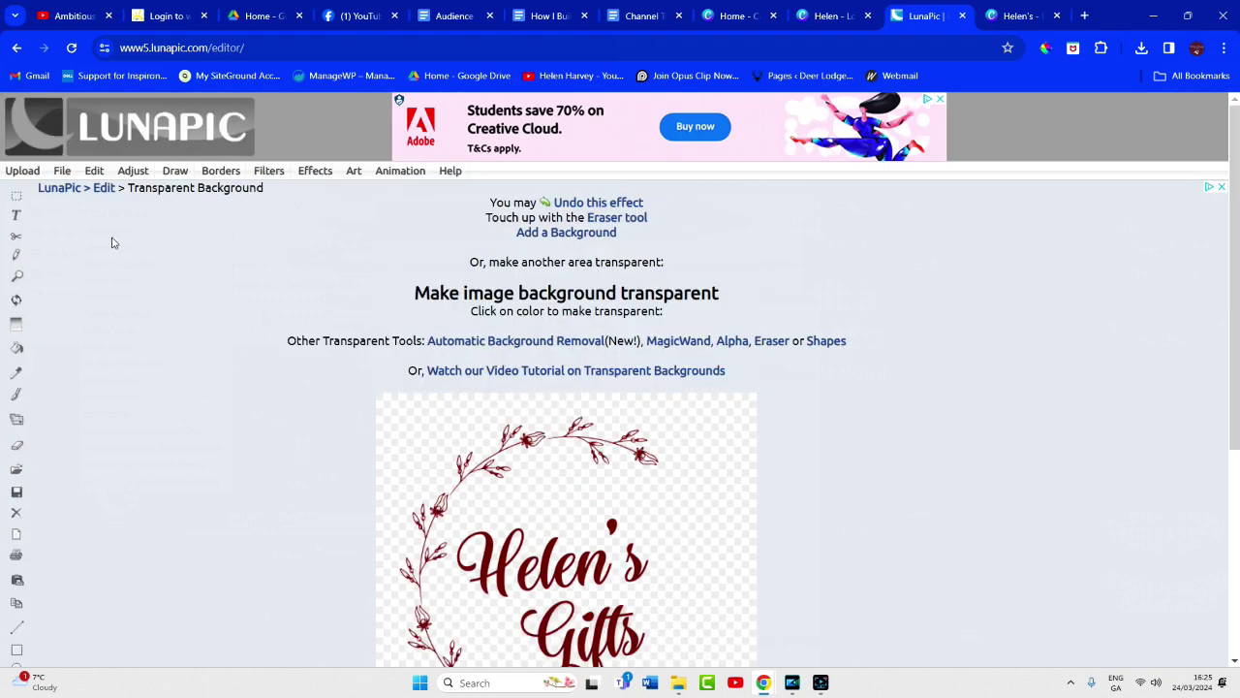
left_click(63, 189)
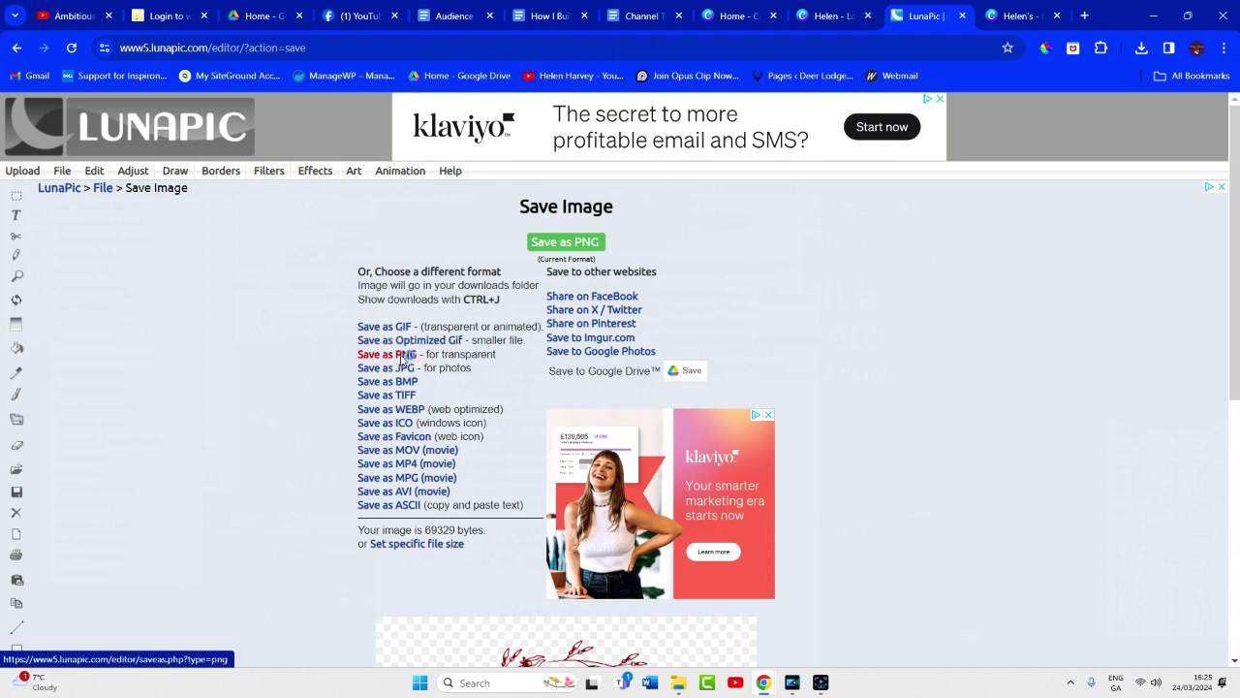
left_click(402, 354)
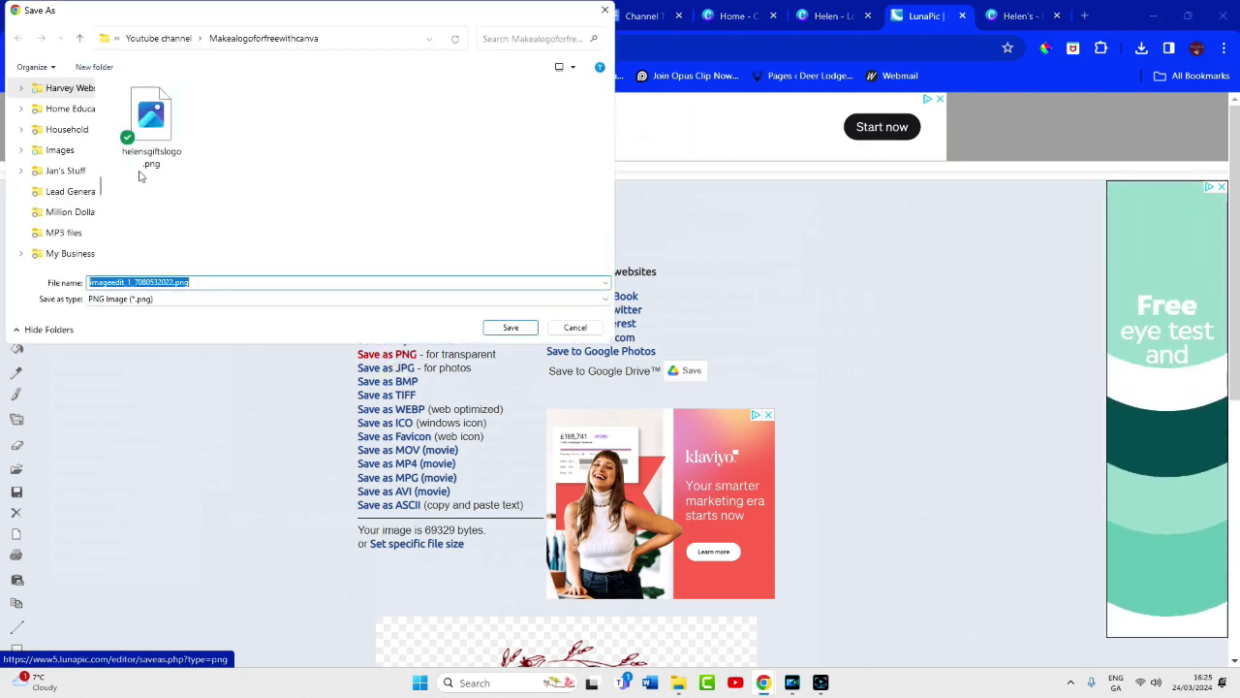
left_click(147, 282)
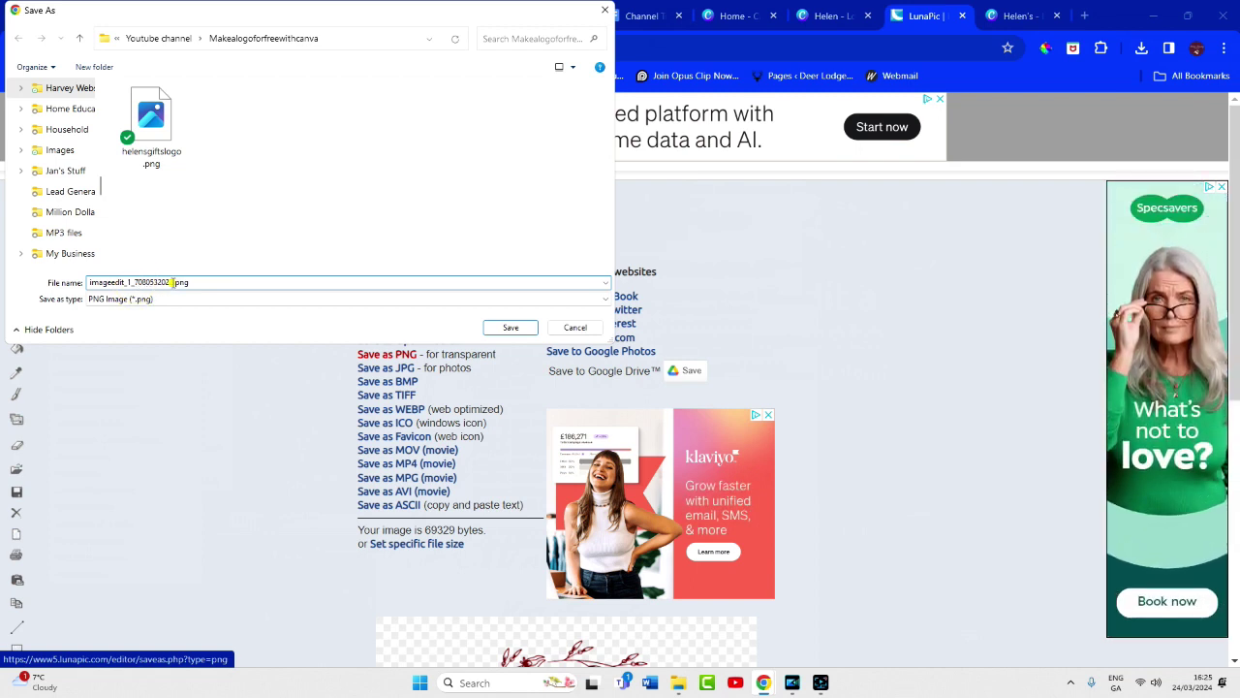
left_click_drag(172, 282, 89, 284)
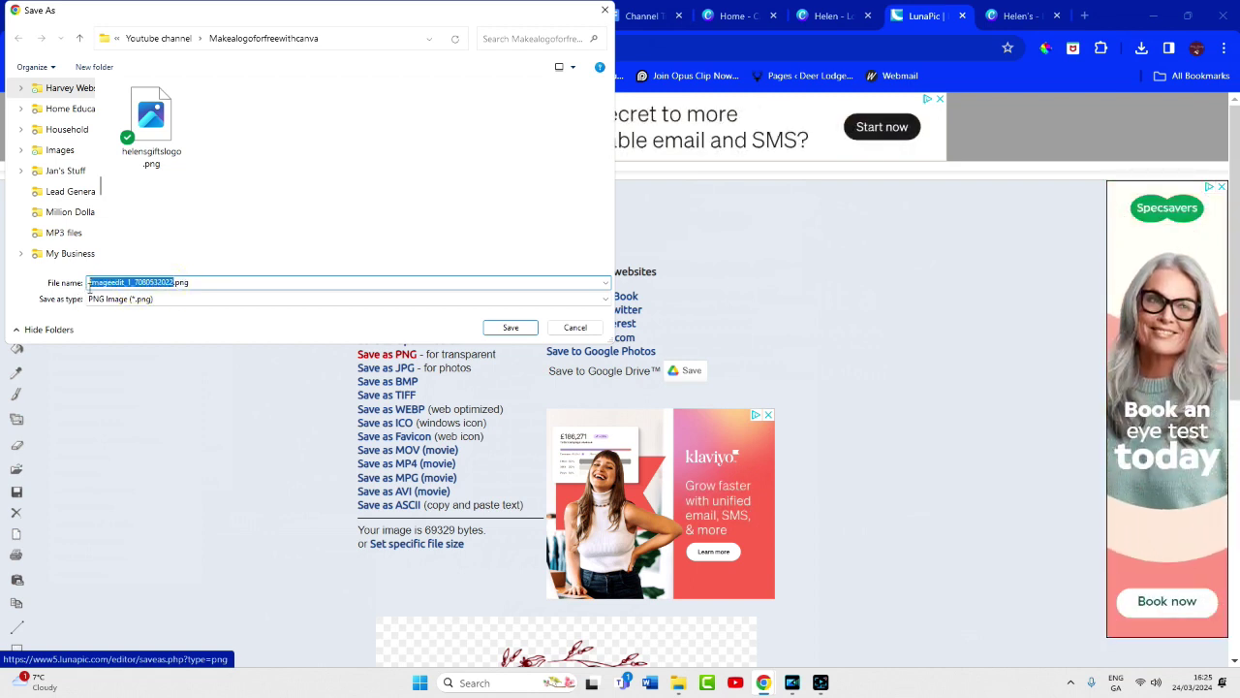
type("hels")
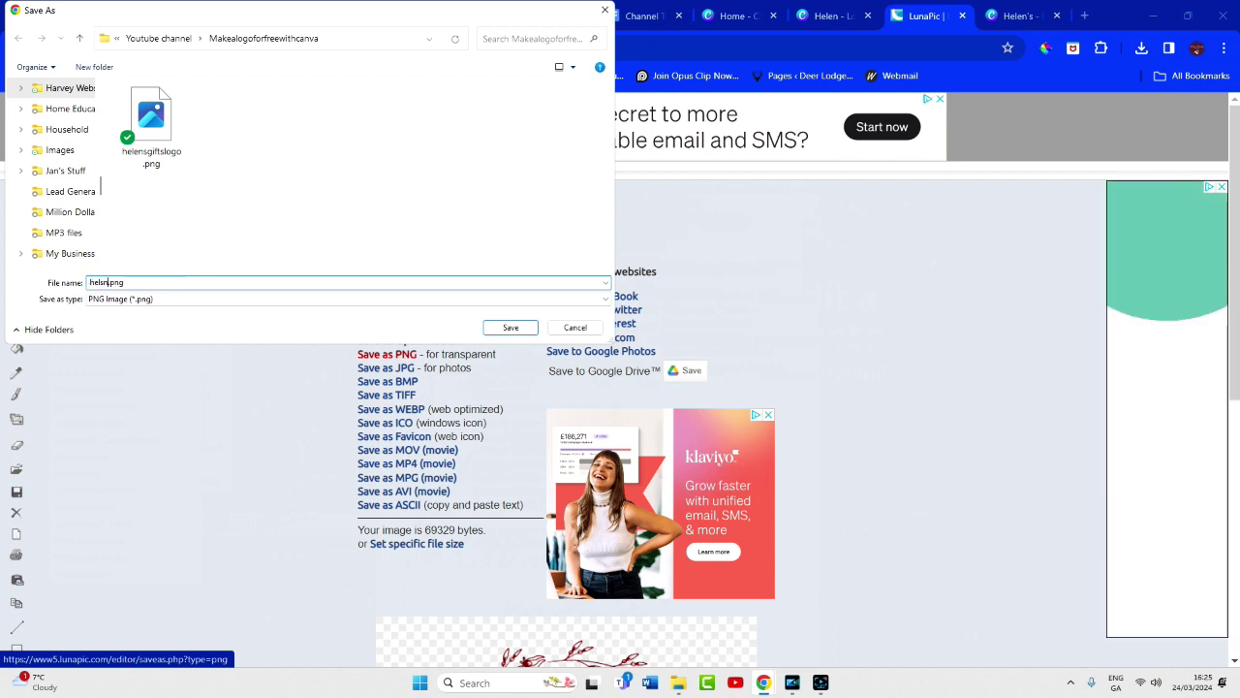
key("BackSpace")
type("ensgifts")
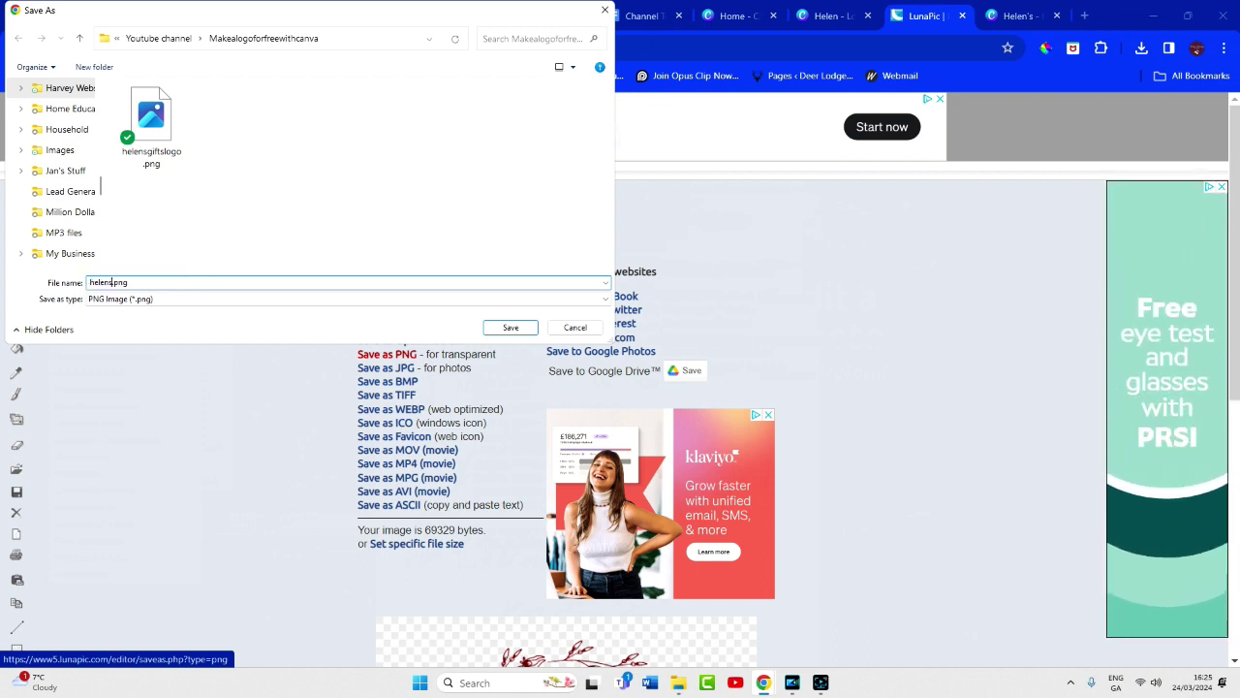
type("logo")
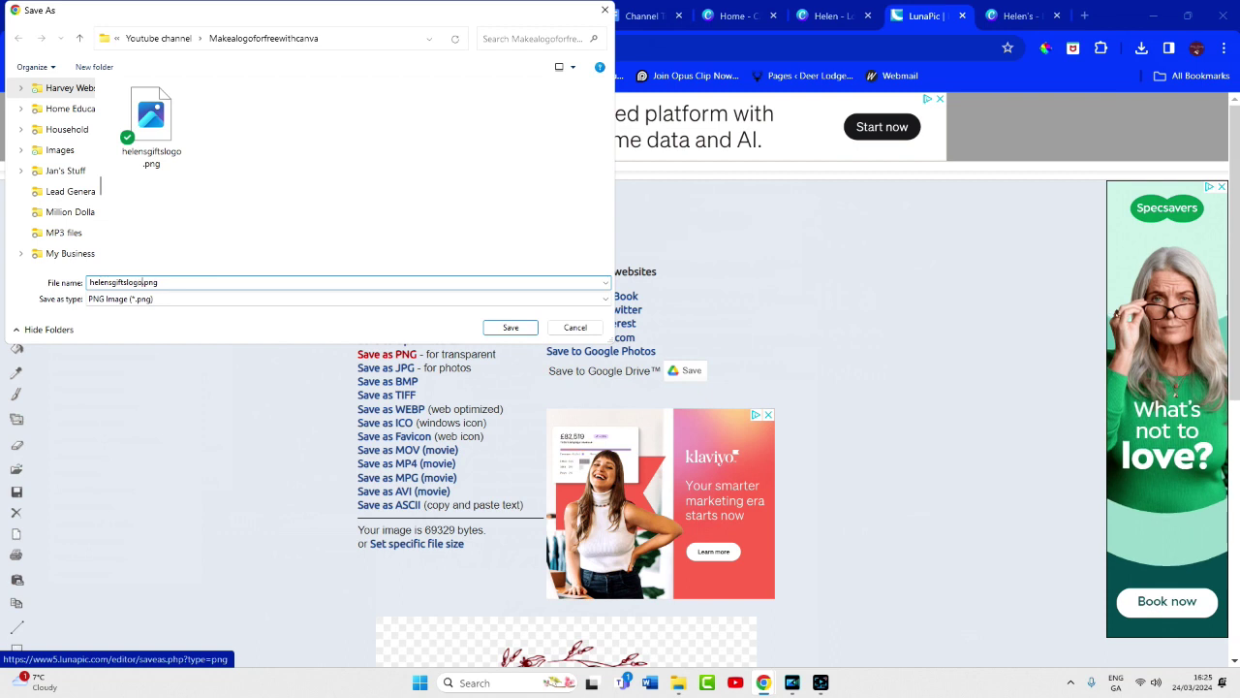
type("trans")
key("Return")
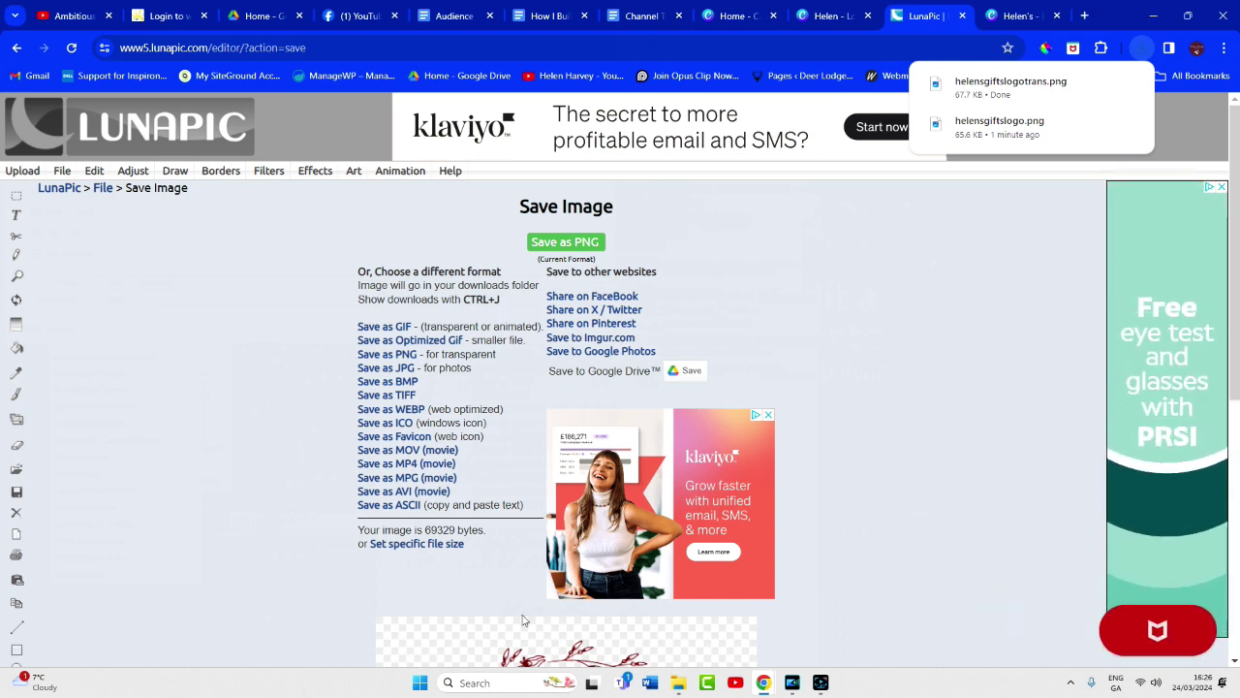
Switch to File Explorer, view helensgiftslogotrans.png to check its transparency, and close the preview.
left_click(678, 686)
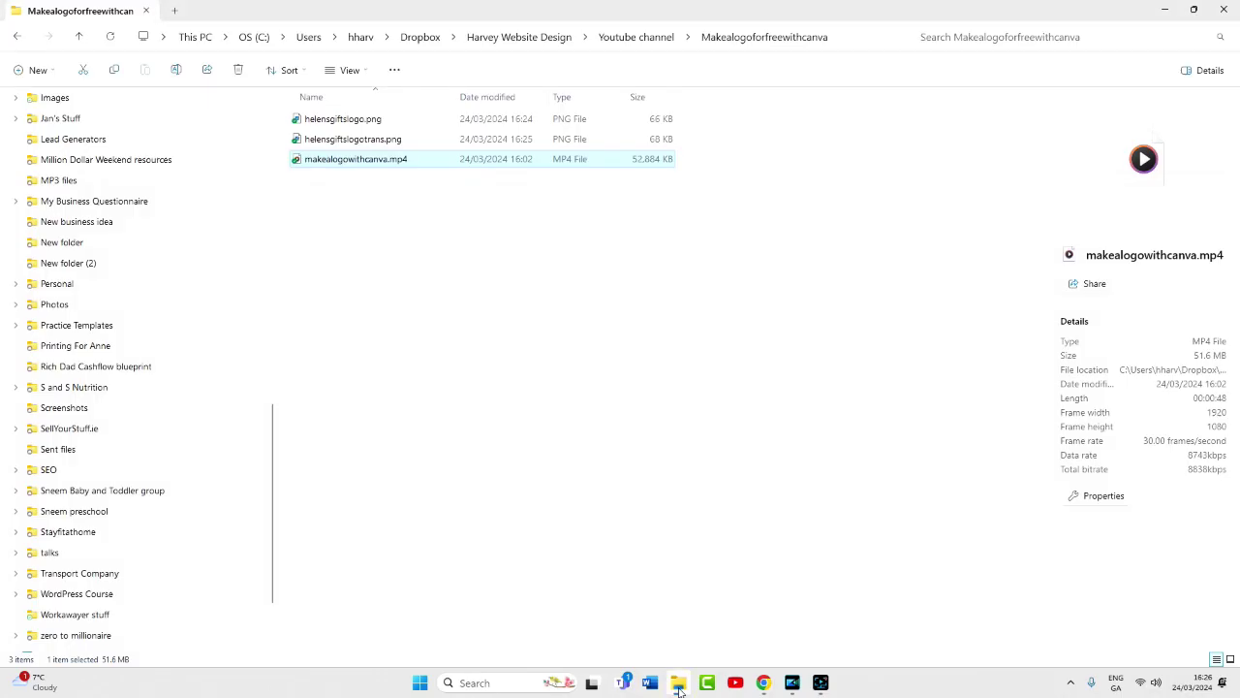
double_click(388, 141)
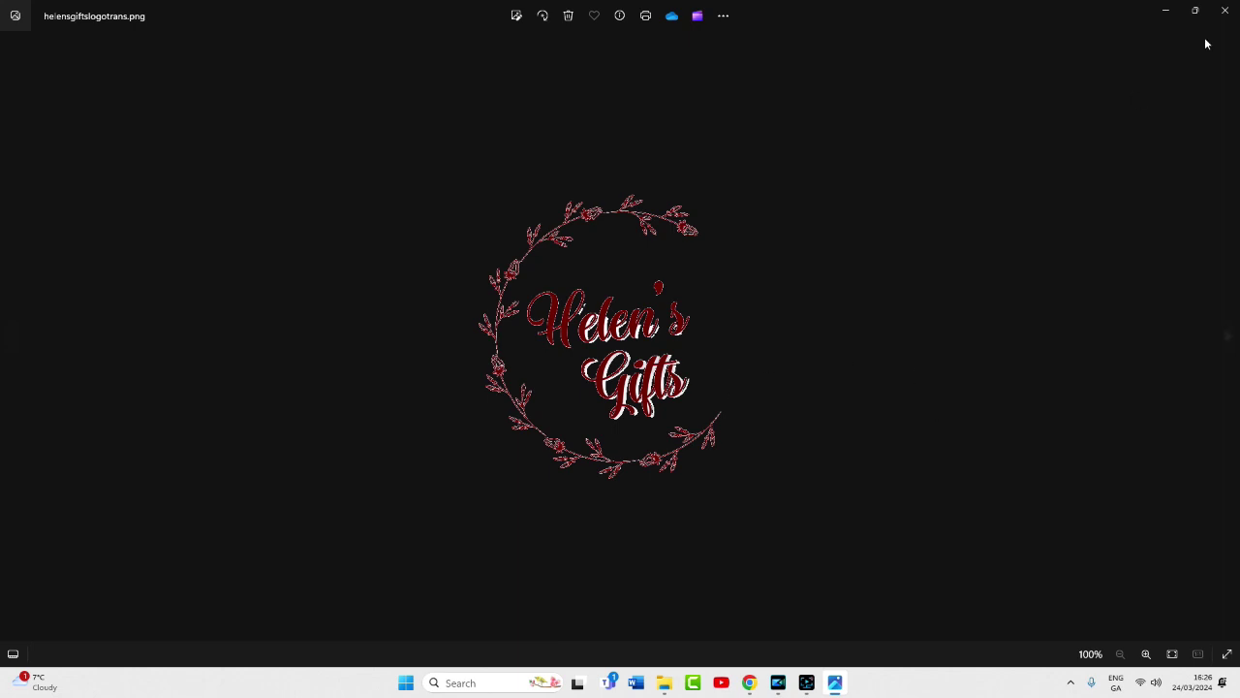
left_click(1225, 10)
Return to the Canva design in Chrome and remove the shadow effect from the "Gifts" text on page 1.
mouse_move(763, 684)
left_click(759, 630)
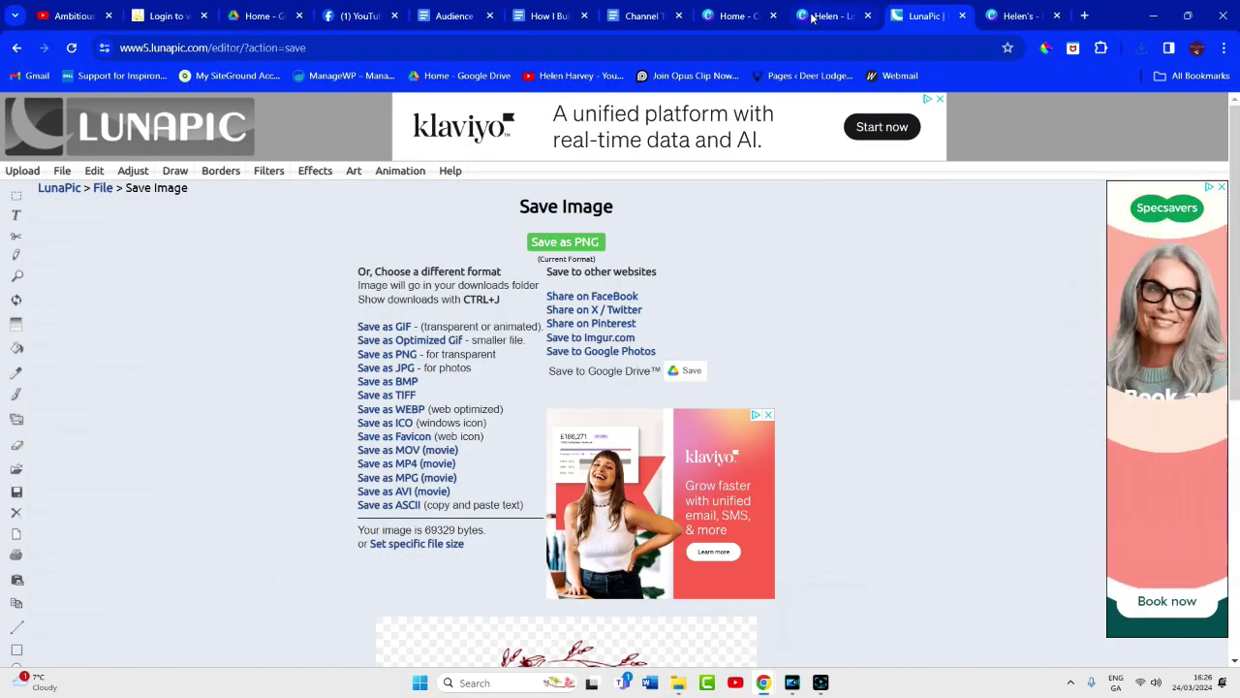
left_click(1017, 16)
left_click(806, 447)
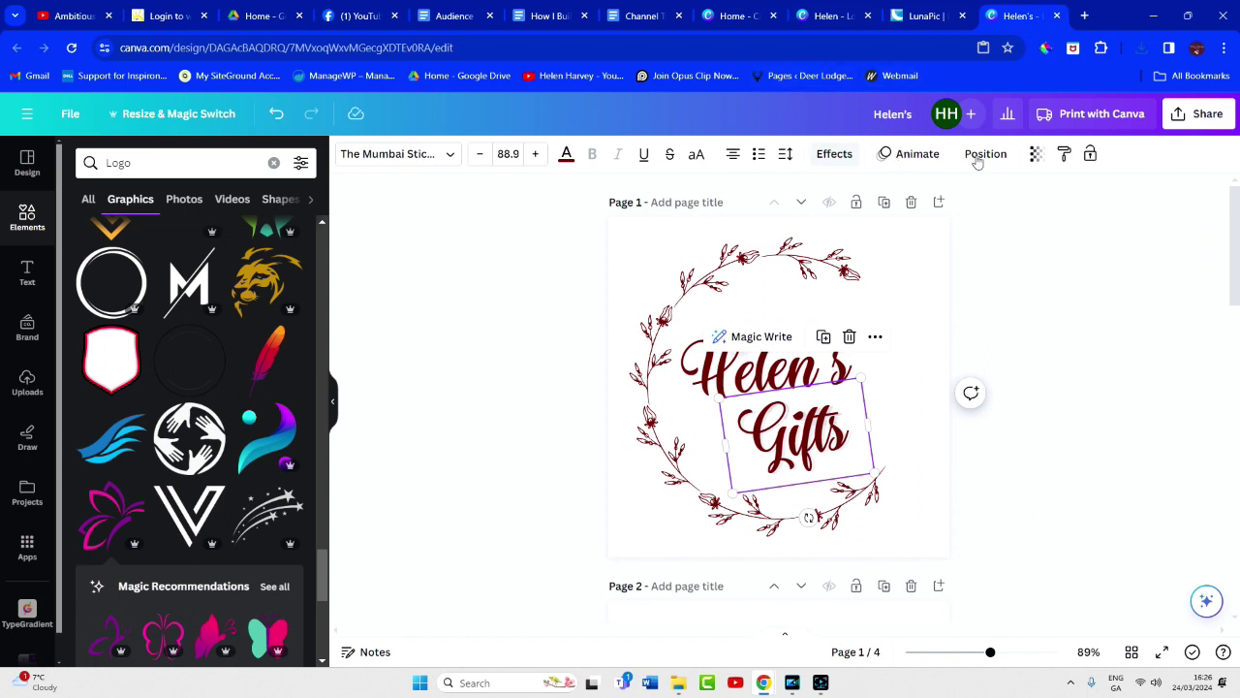
left_click(834, 155)
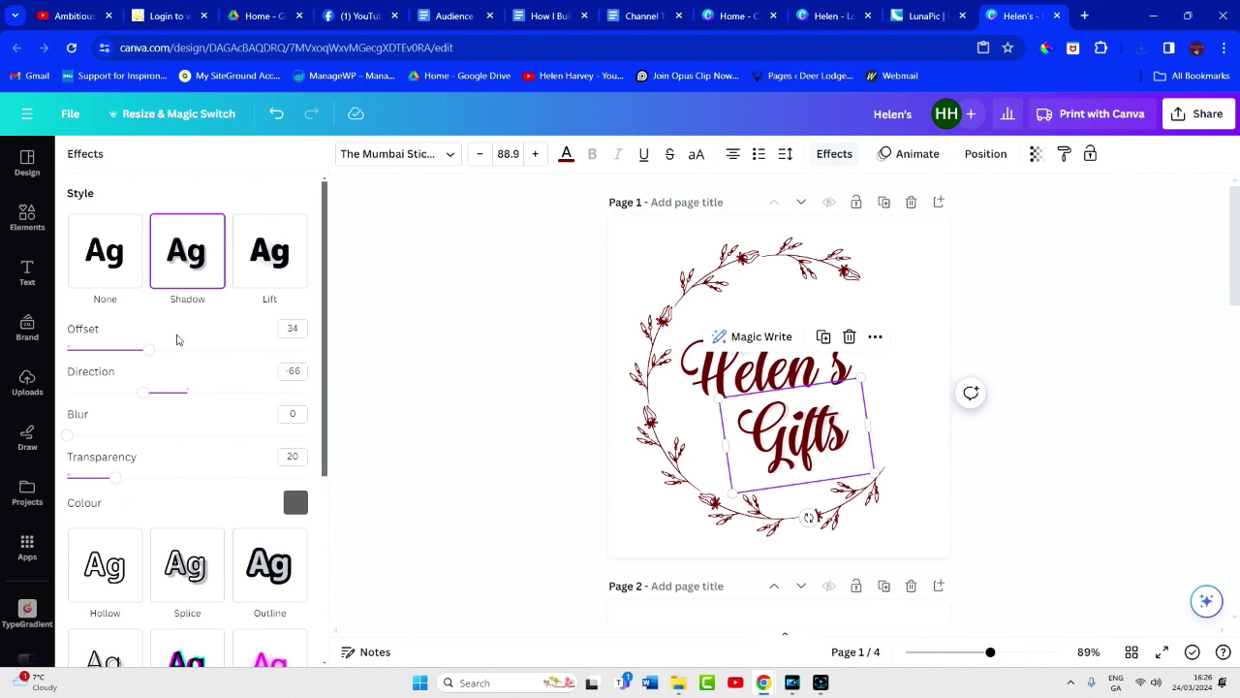
scroll(197, 393, "down", 1)
scroll(199, 395, "up", 1)
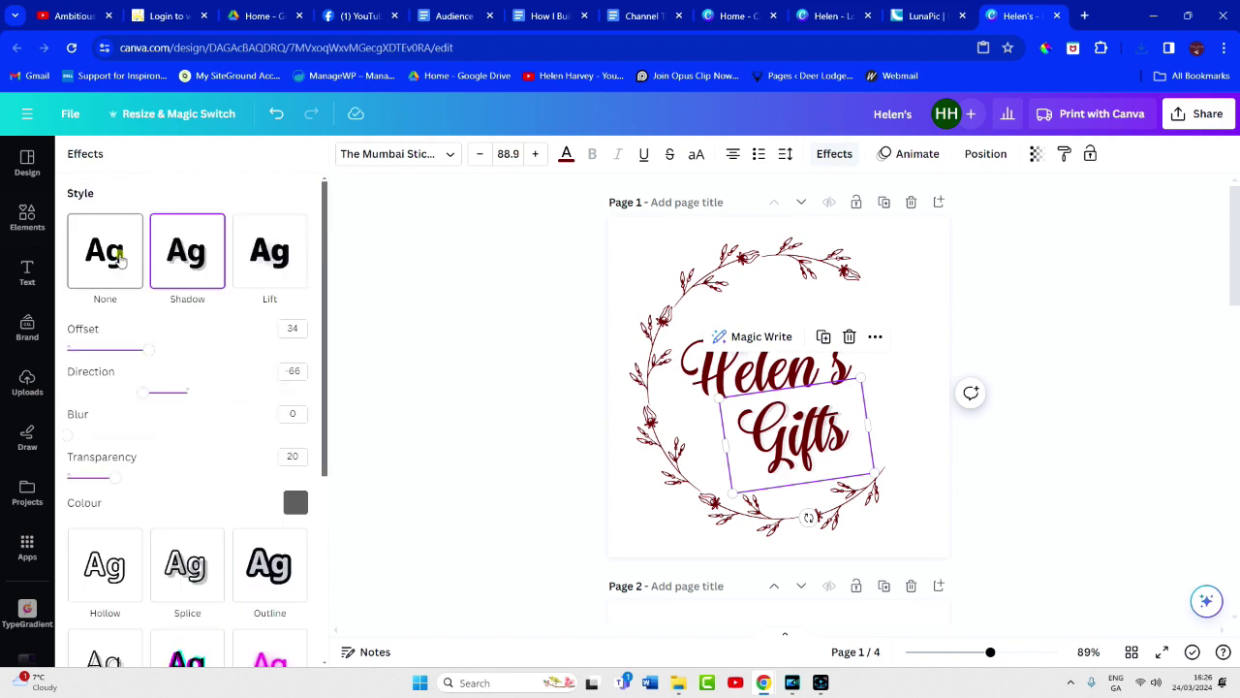
left_click(117, 255)
left_click(435, 378)
Set the effect style of the "Helen's" text on page 1 to None and deselect the text.
left_click(803, 375)
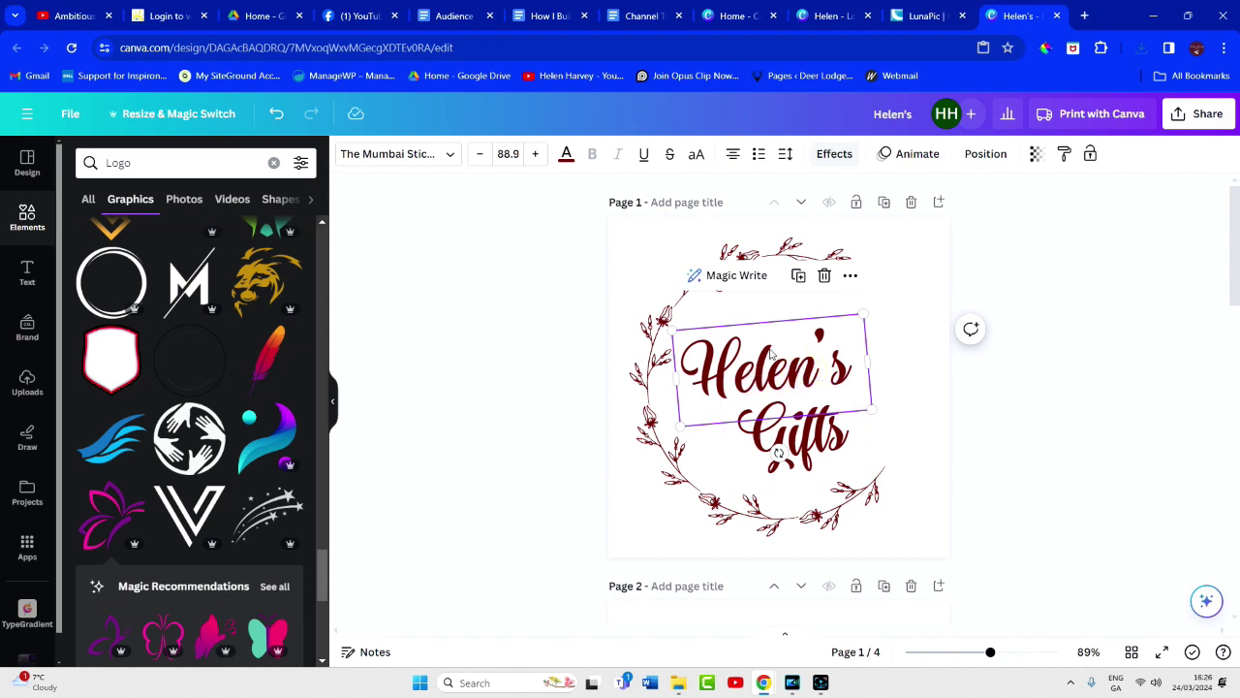
left_click(831, 155)
left_click(126, 273)
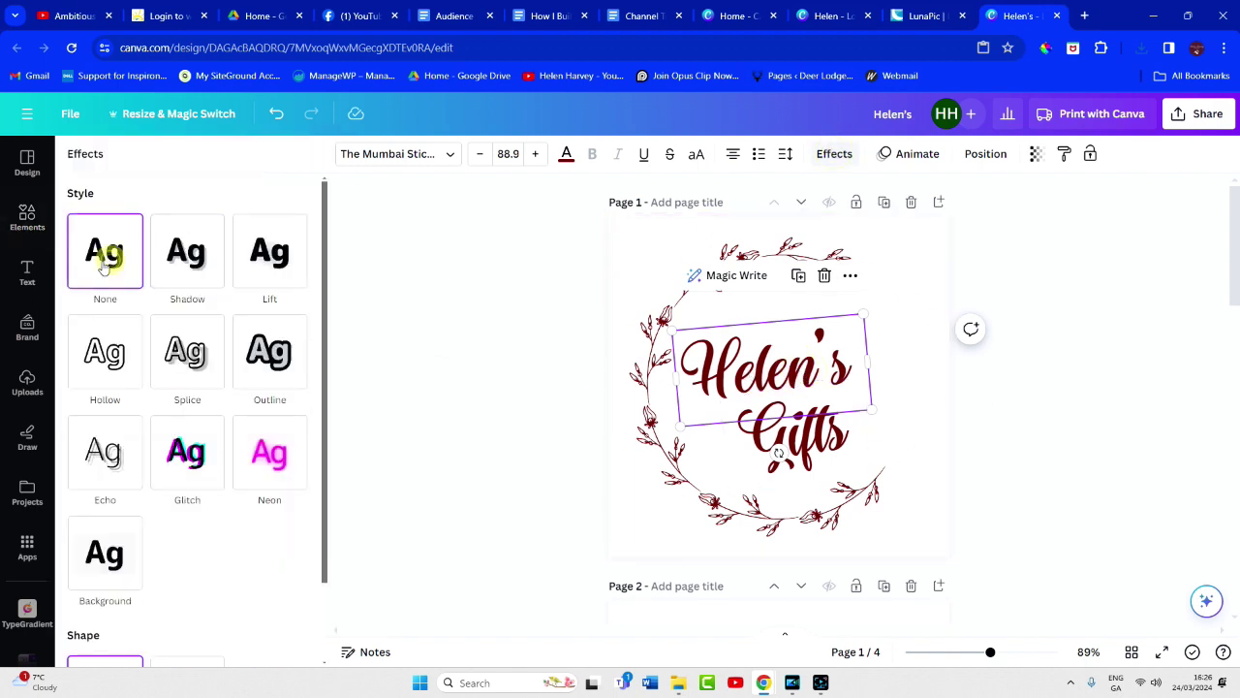
left_click(514, 434)
left_click(1092, 472)
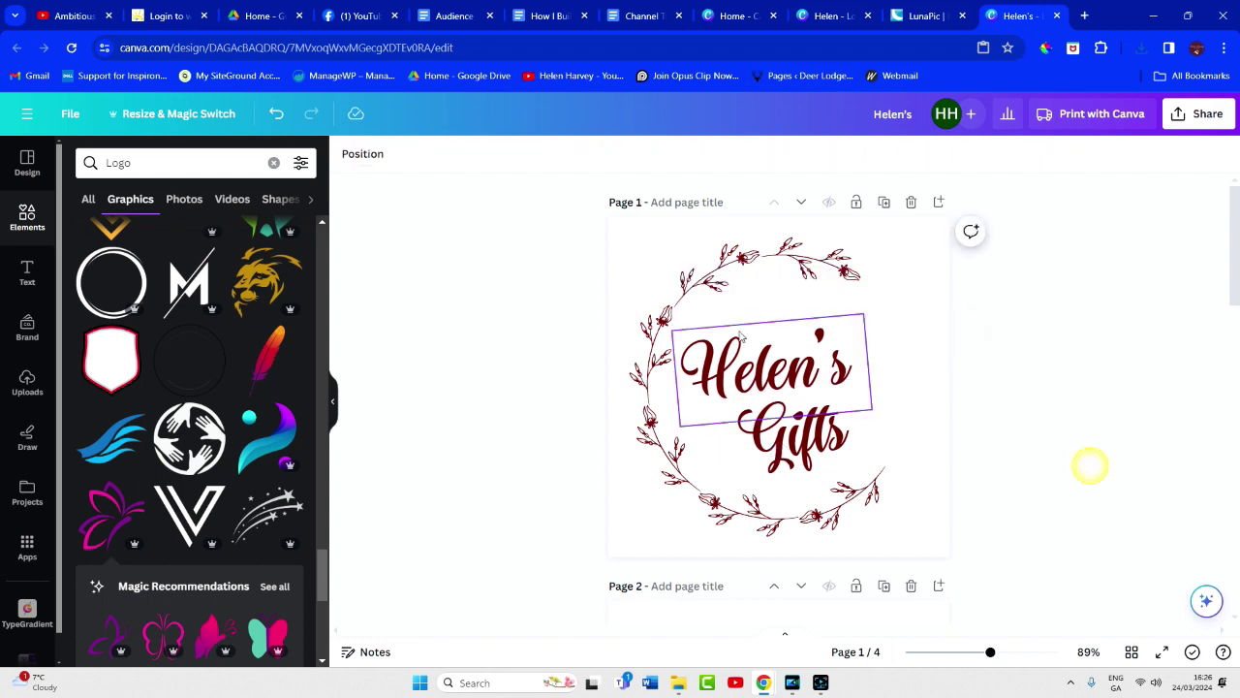
Download all four pages of the design as PNG images in a zip file in the Makealogoforfreewithcanva folder.
left_click(1194, 123)
left_click(1068, 498)
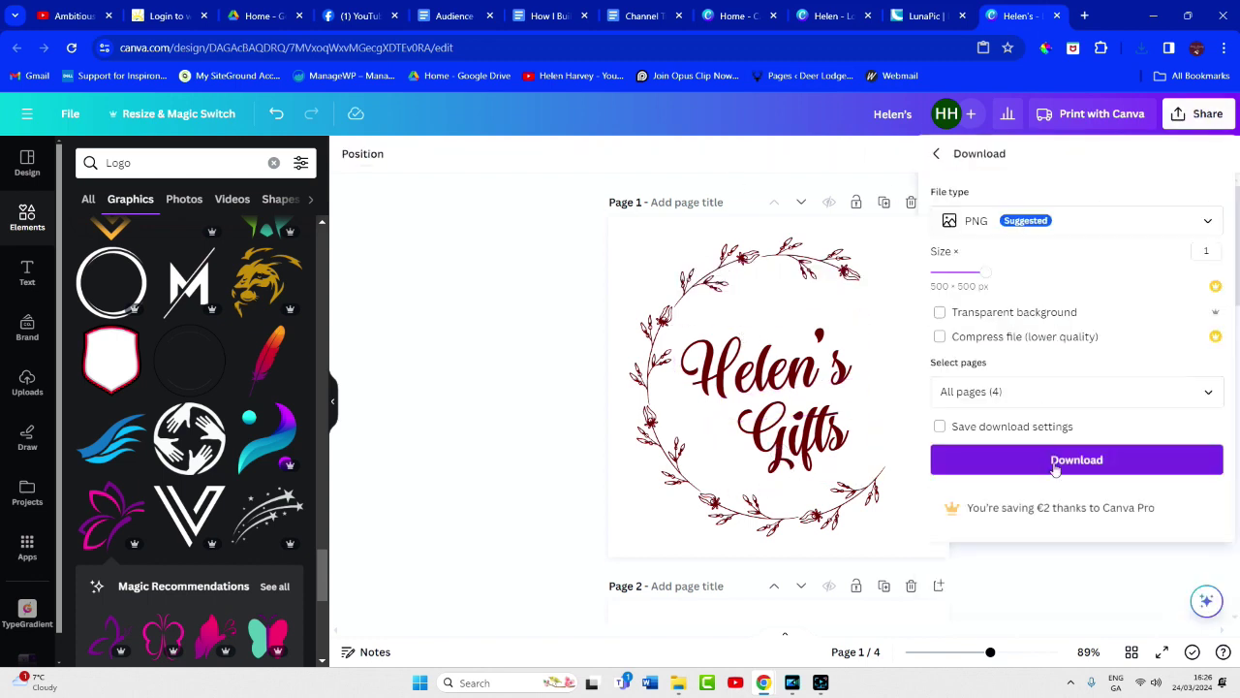
left_click(1054, 468)
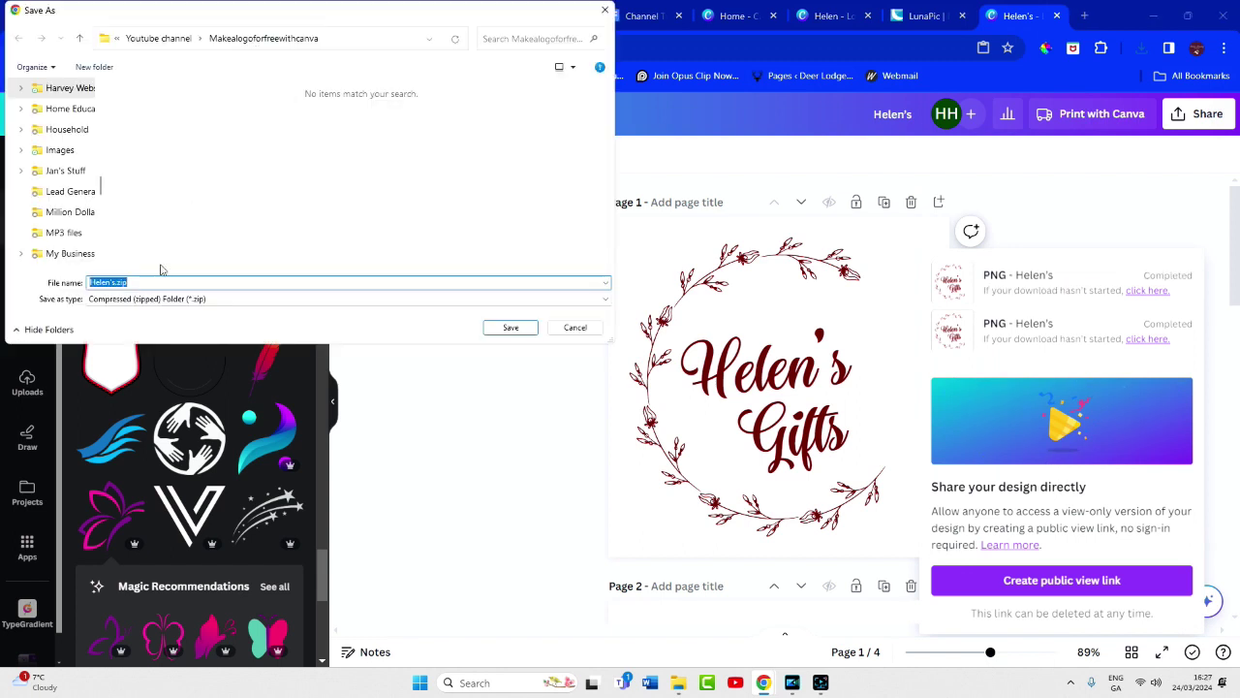
key("Return")
Limit the PNG download to page 1 and download it.
left_click(1075, 392)
left_click(989, 180)
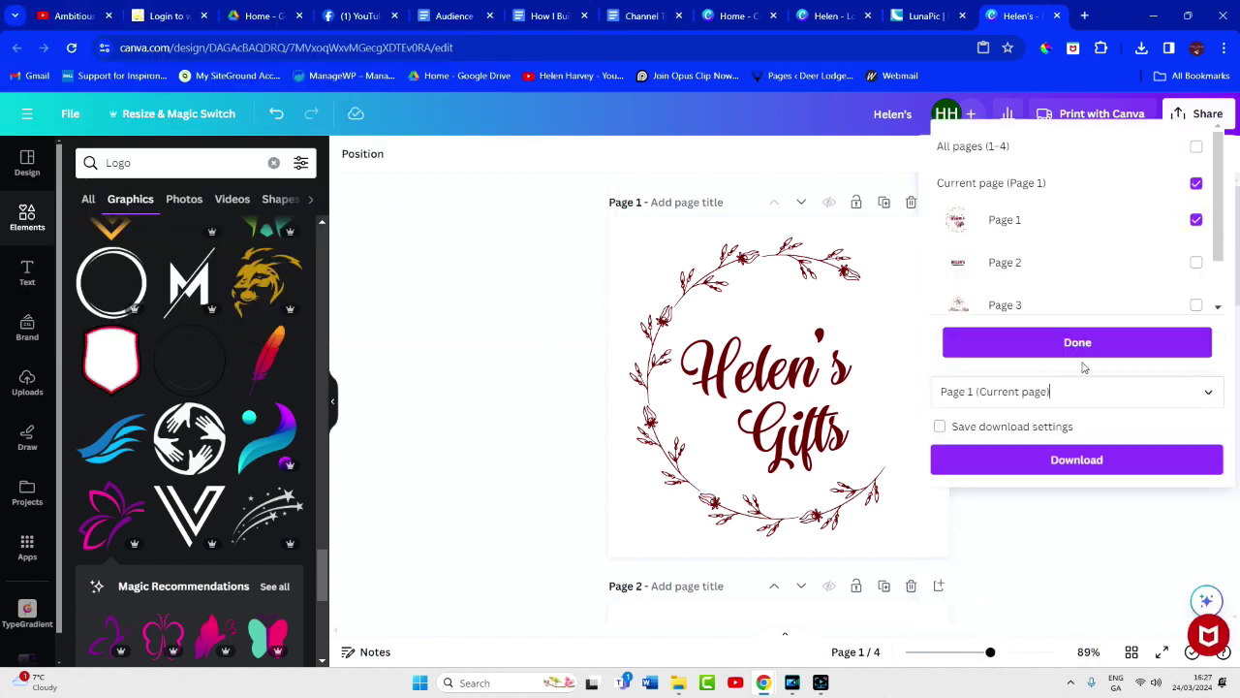
left_click(1074, 459)
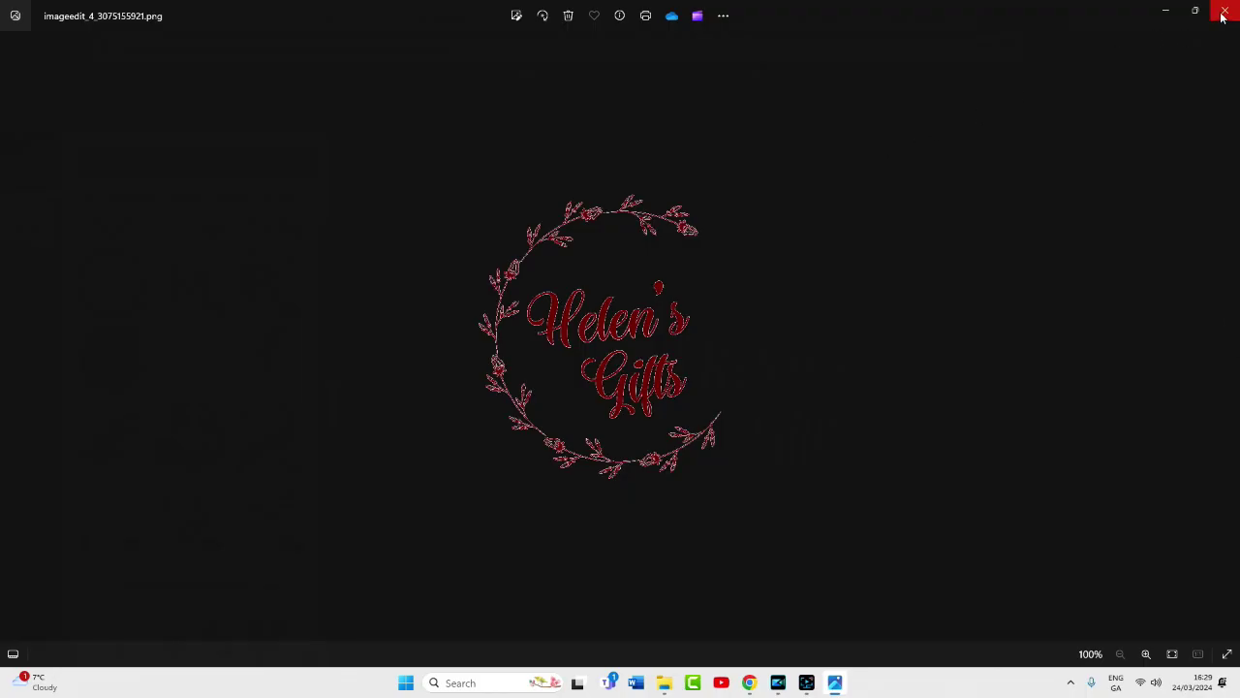
Close the transparent logo preview and return to the logo design in Canva.
left_click(1223, 16)
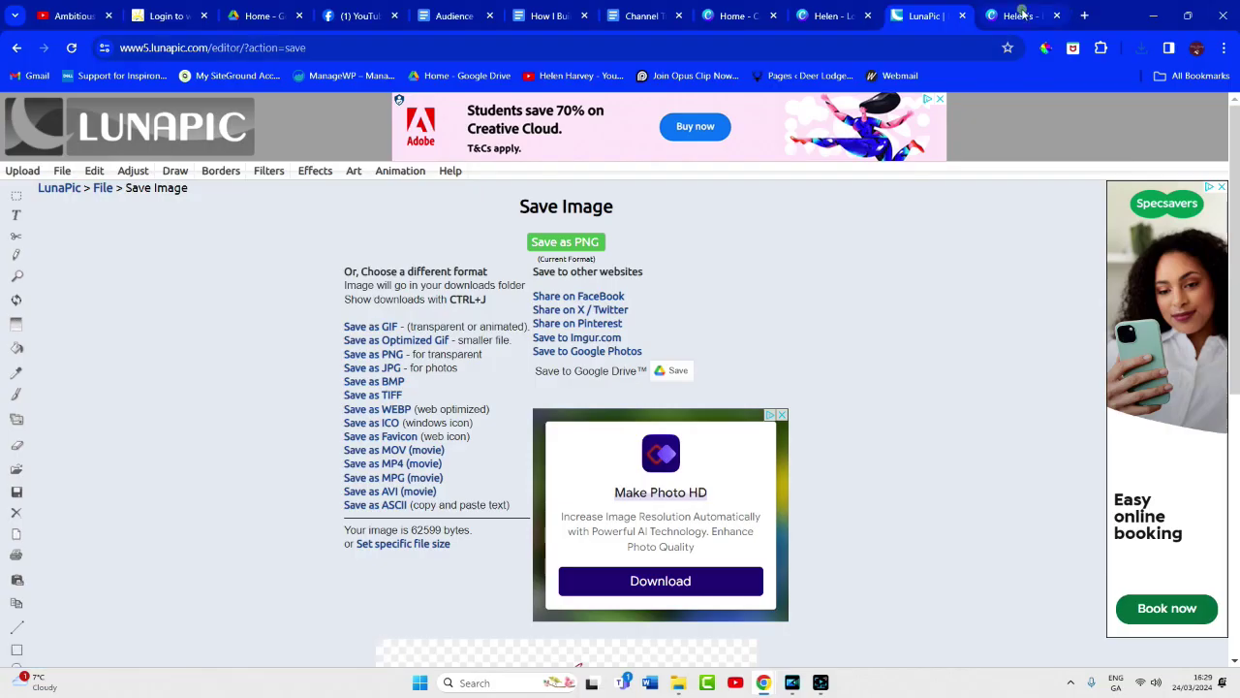
left_click(1019, 16)
left_click(1179, 216)
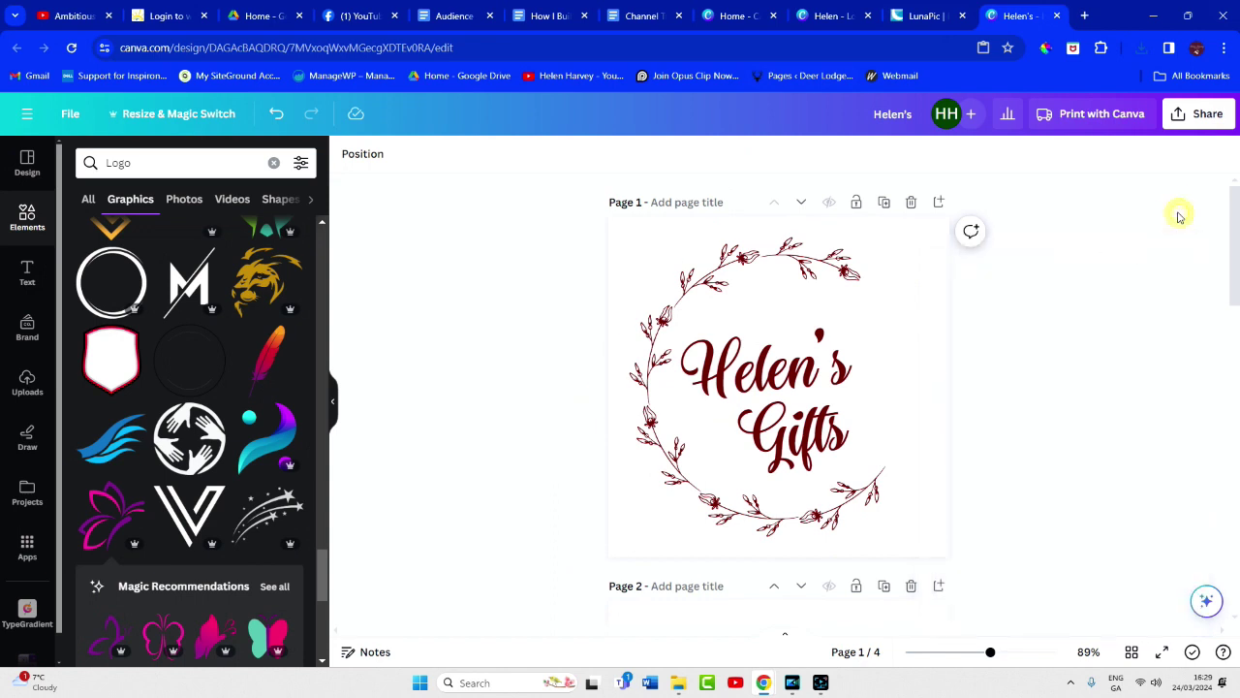